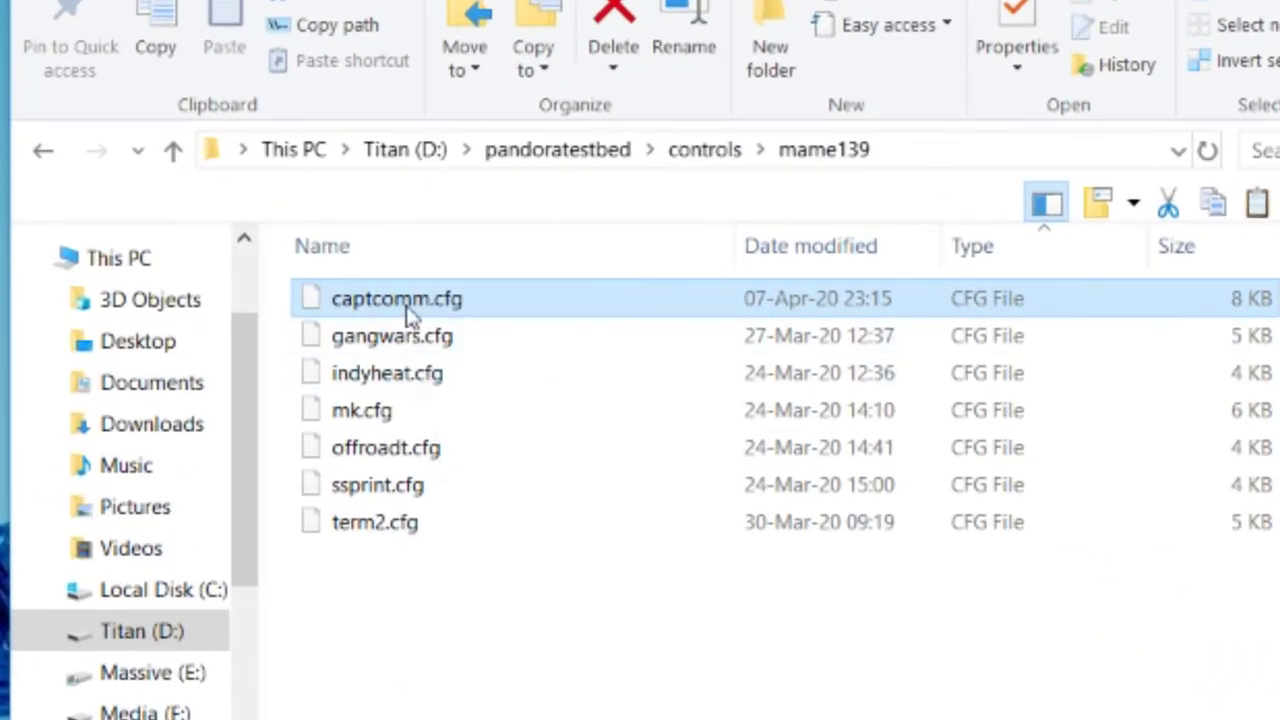
- Open captcomm.cfg from the mame139 folder in Notepad++ and highlight its DIPSWITCH port line
{"action": "left_click", "coordinate": [408, 320]}
{"action": "left_click", "coordinate": [394, 314]}
{"action": "right_click", "coordinate": [394, 314]}
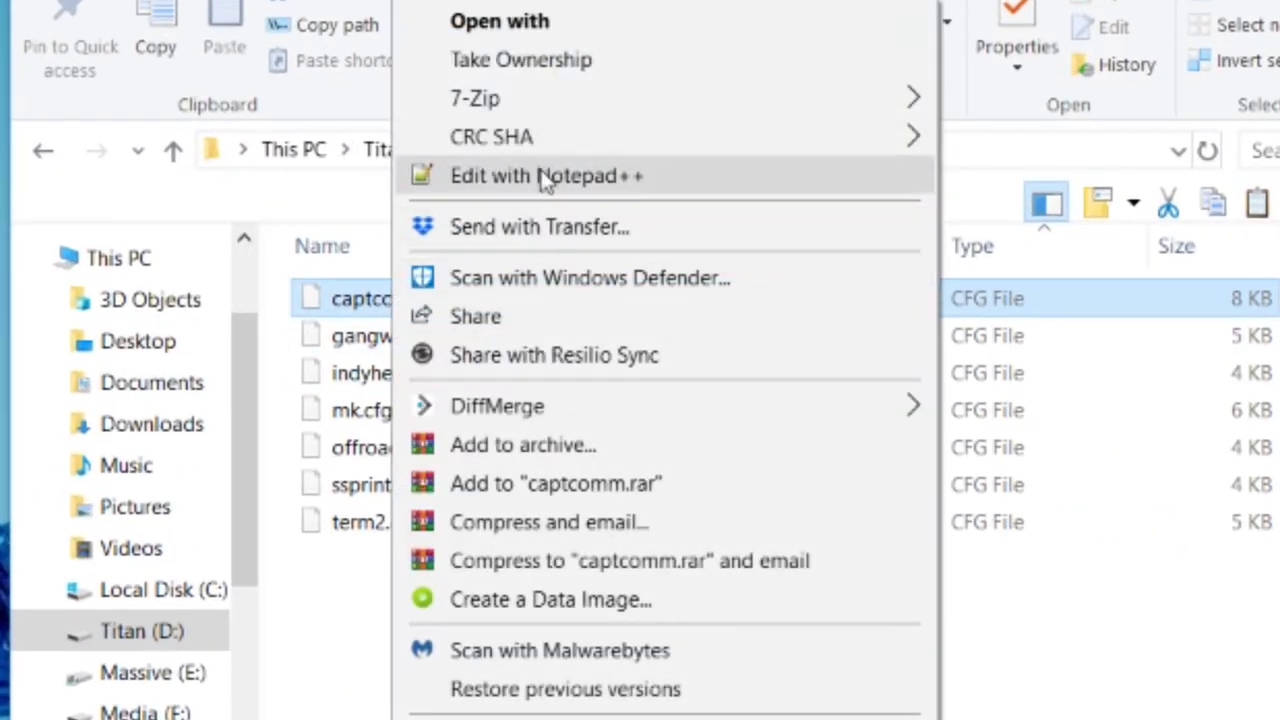
{"action": "left_click", "coordinate": [451, 175]}
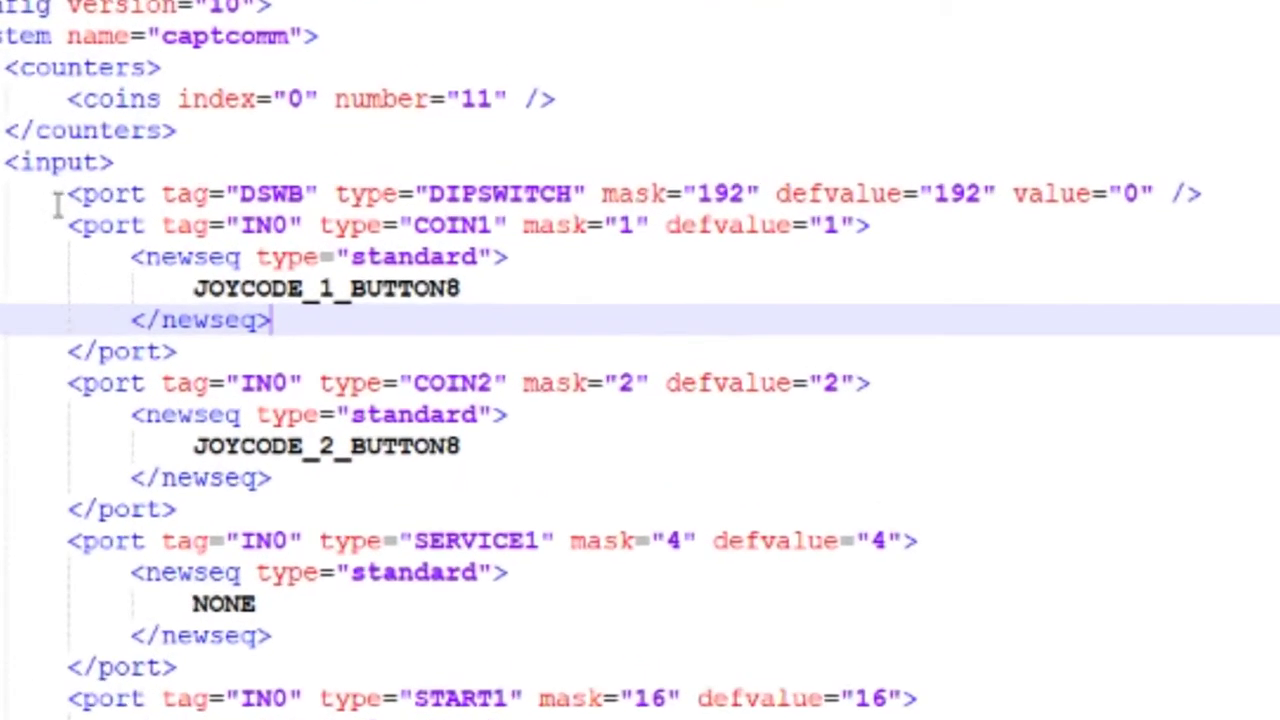
{"action": "left_click_drag", "start_coordinate": [166, 183], "coordinate": [857, 175]}
{"action": "left_click_drag", "start_coordinate": [1072, 183], "coordinate": [1243, 196]}
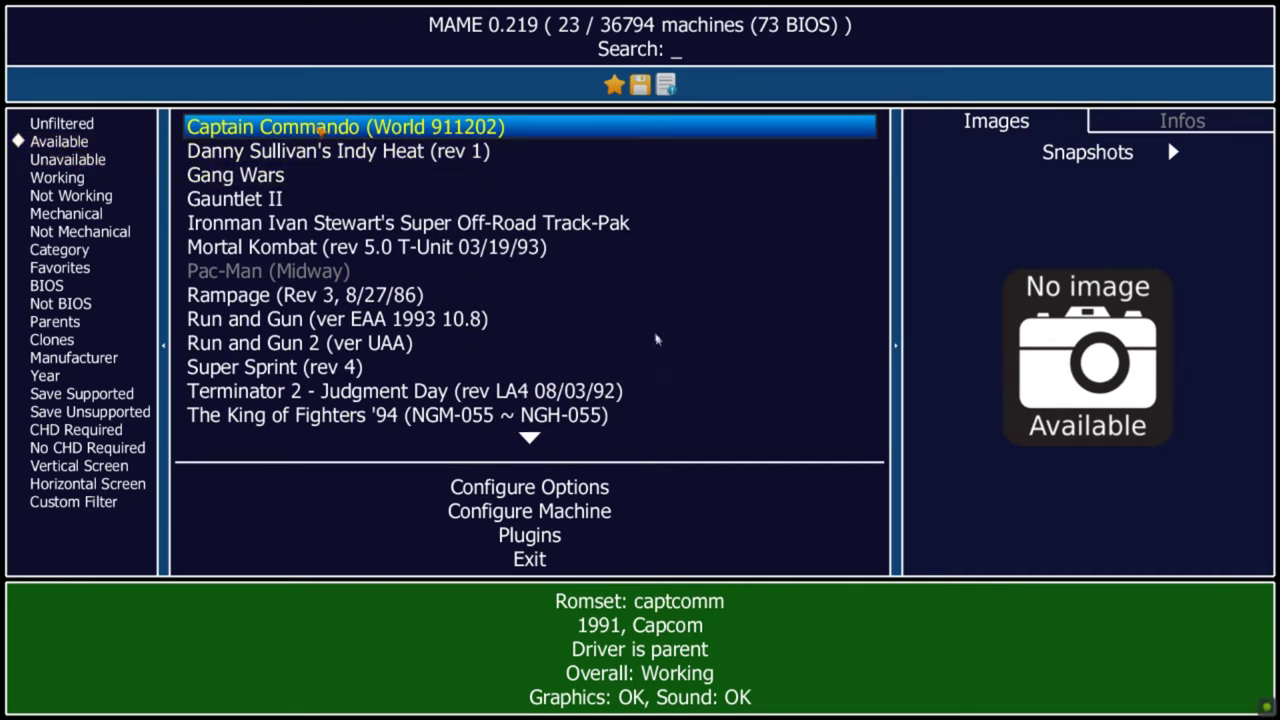
- Switch to MAME, launch Captain Commando (World 911202) and start the game for players 1 and 2
{"action": "key", "text": "Return"}
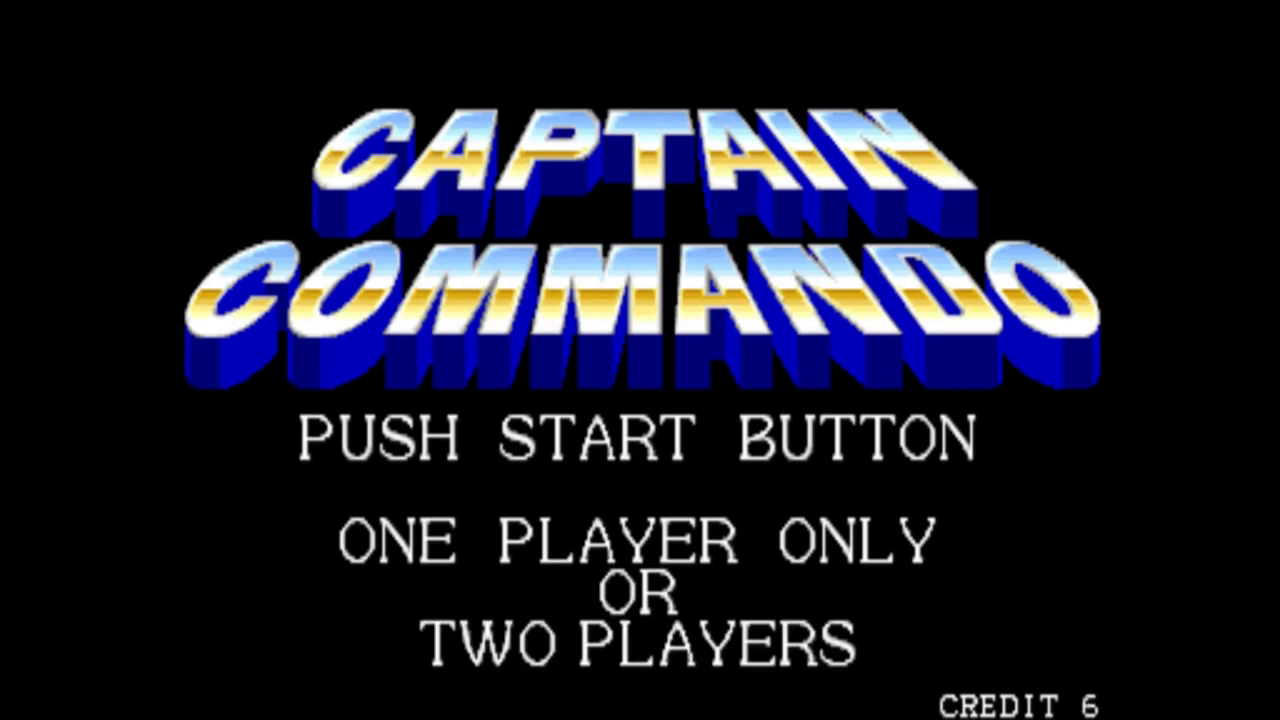
{"action": "key", "text": "1"}
{"action": "key", "text": "2"}
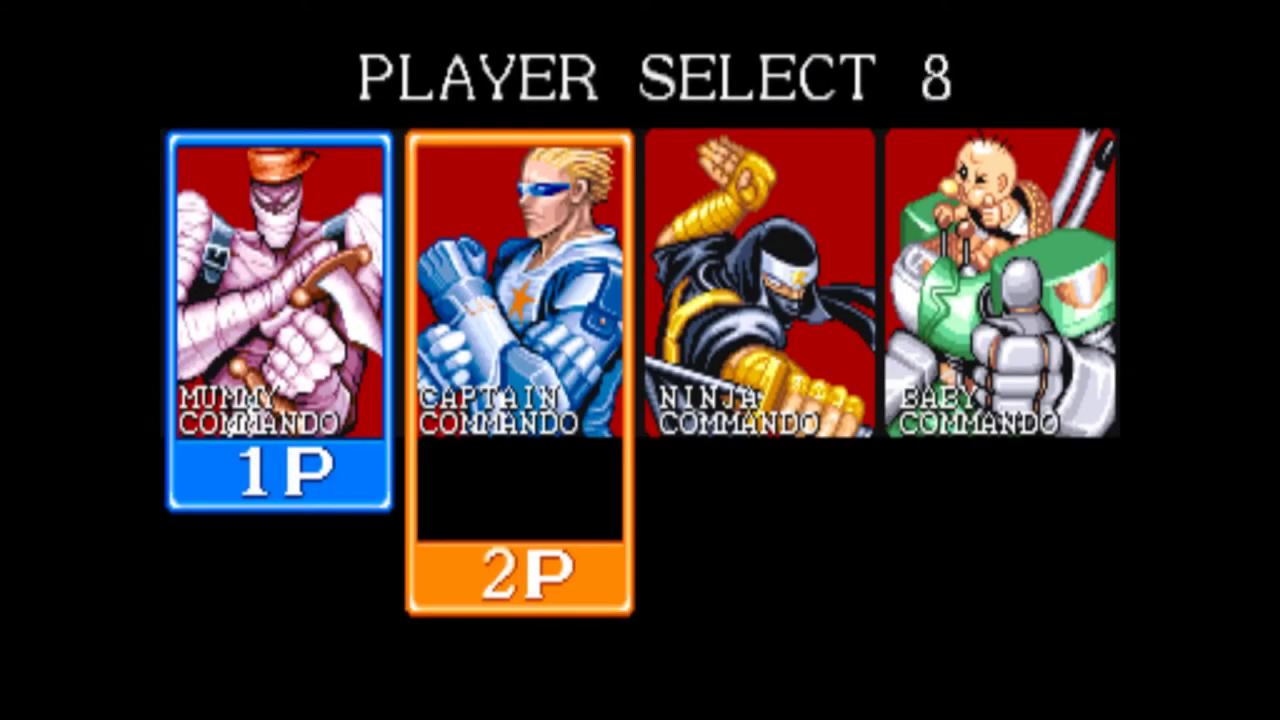
- Open the game's Dip Switches settings and go through the options down to Lives
{"action": "key", "text": "Tab"}
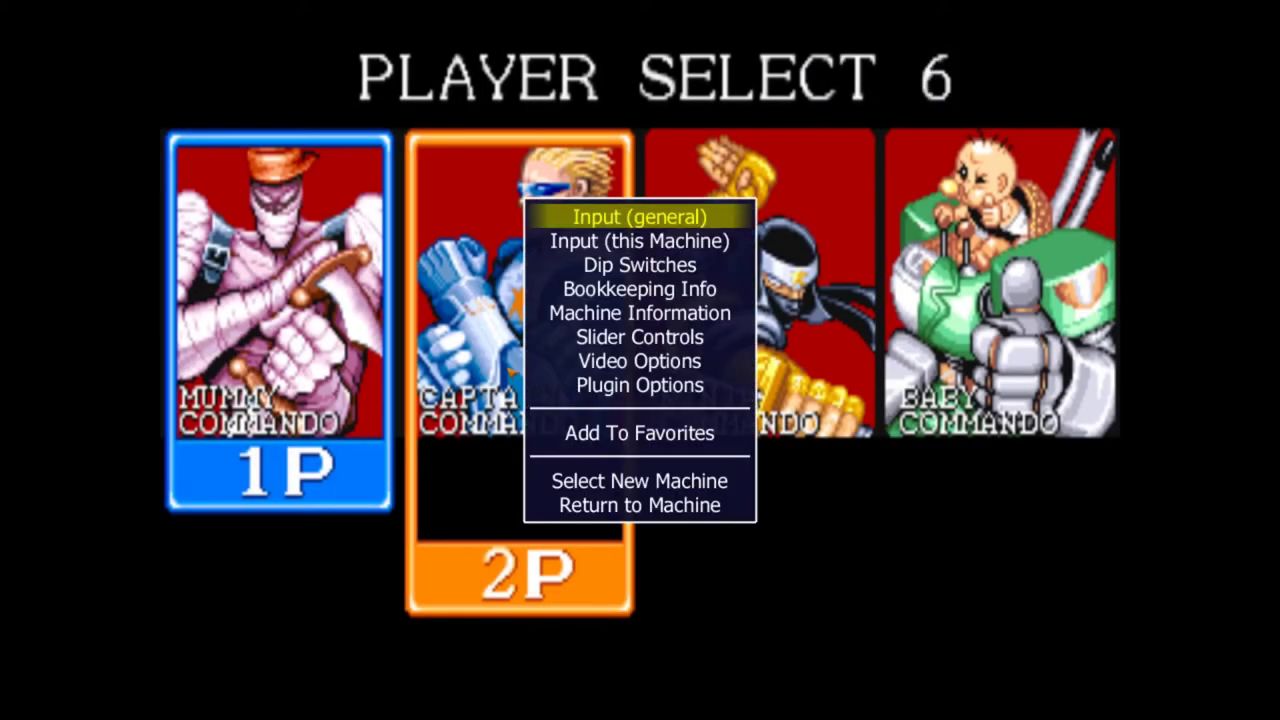
{"action": "key", "text": "Down"}
{"action": "key", "text": "Down"}
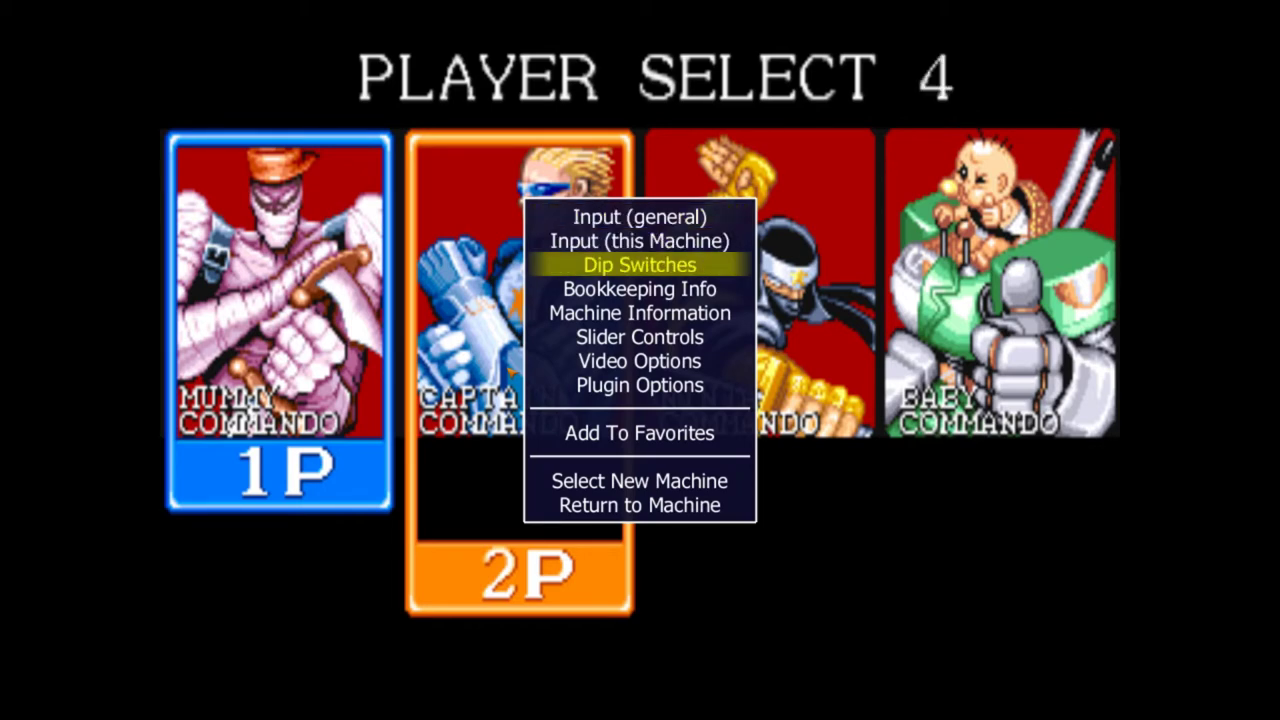
{"action": "key", "text": "Return"}
{"action": "key", "text": "Down"}
{"action": "key", "text": "Down"}
{"action": "key", "text": "Down"}
{"action": "key", "text": "Down"}
{"action": "key", "text": "Down"}
{"action": "key", "text": "Down"}
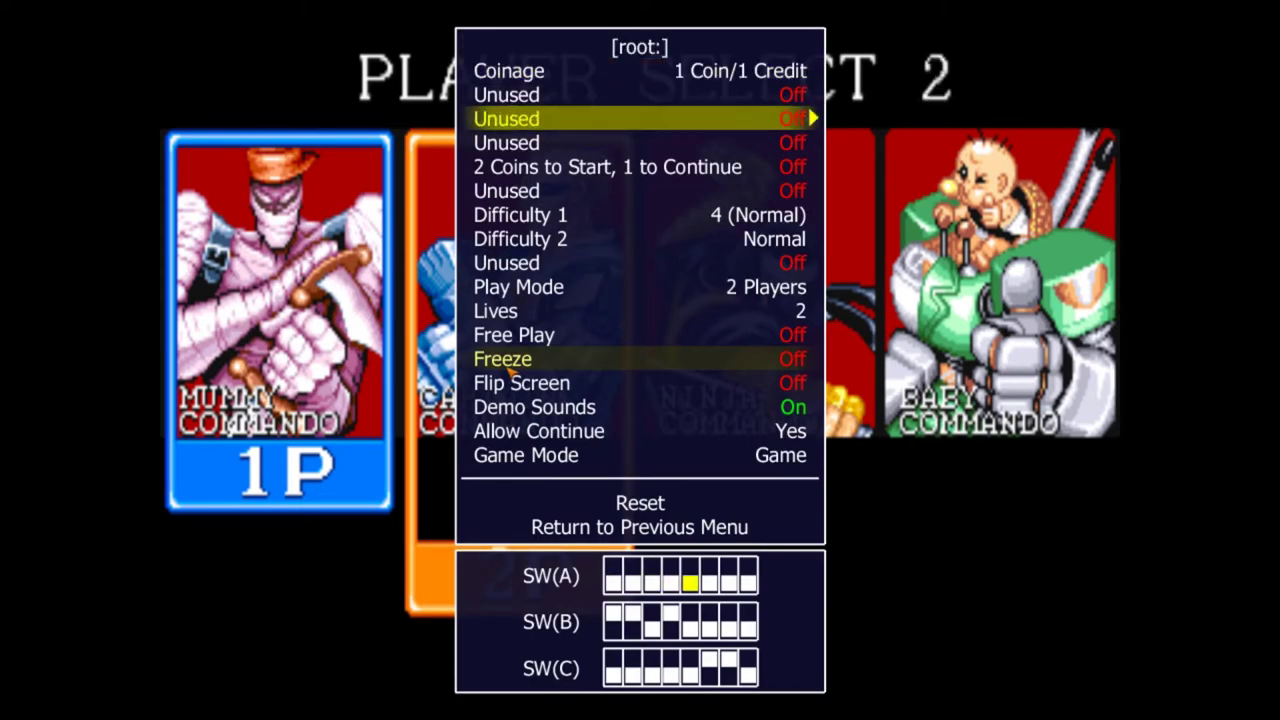
{"action": "key", "text": "Down"}
{"action": "key", "text": "Down"}
{"action": "key", "text": "Down"}
{"action": "key", "text": "Down"}
{"action": "key", "text": "Down"}
{"action": "key", "text": "Down"}
{"action": "key", "text": "Down"}
{"action": "key", "text": "Down"}
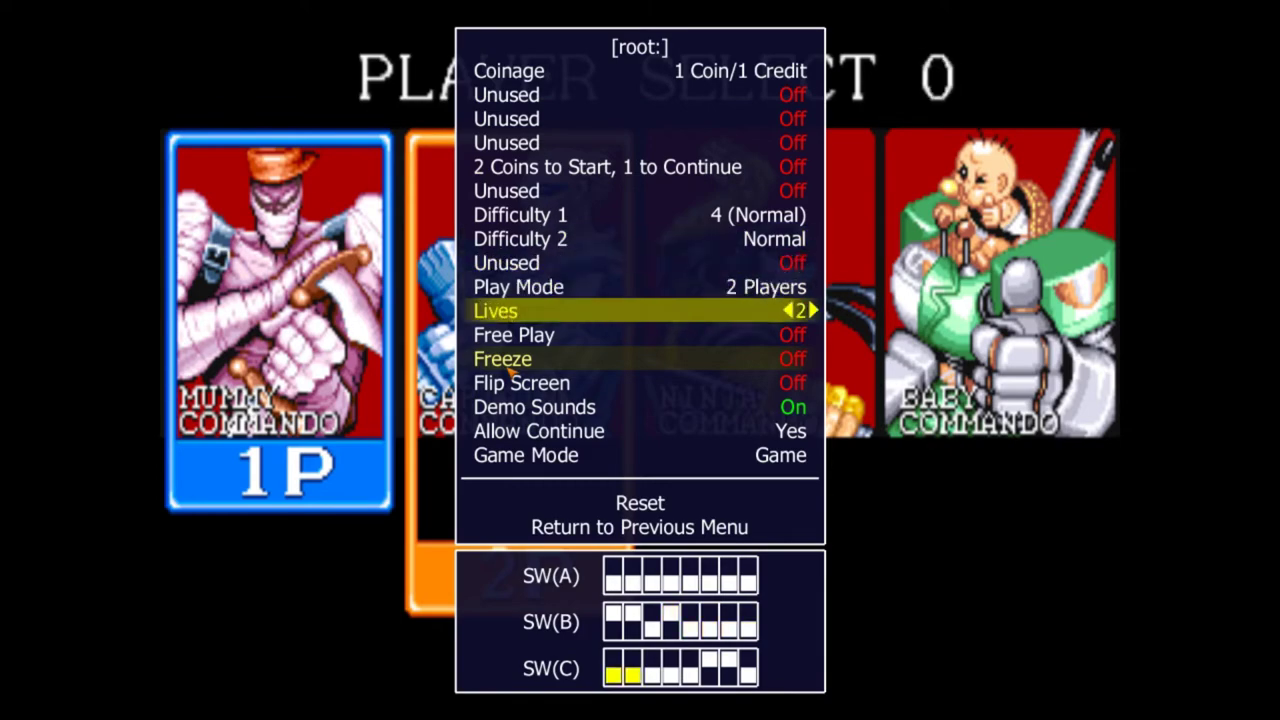
- Try Flip Screen set to On and return it to Off
{"action": "key", "text": "Up"}
{"action": "key", "text": "Down"}
{"action": "key", "text": "Right"}
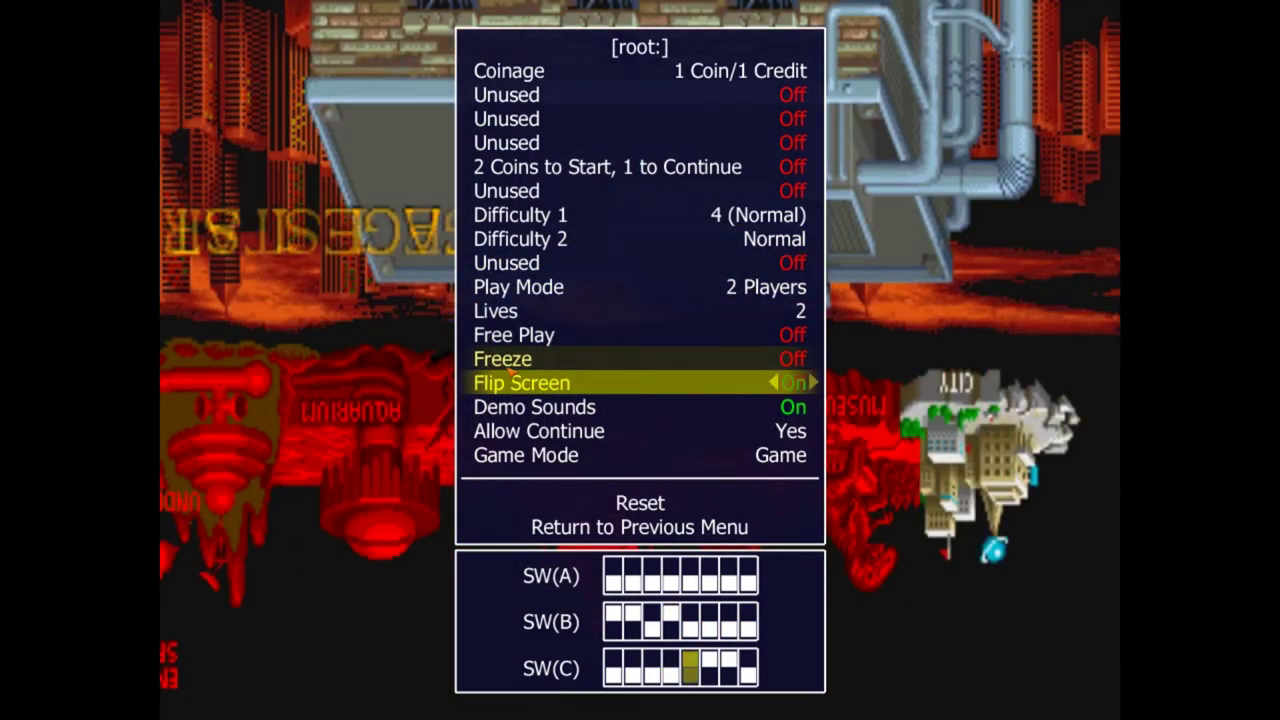
{"action": "key", "text": "Left"}
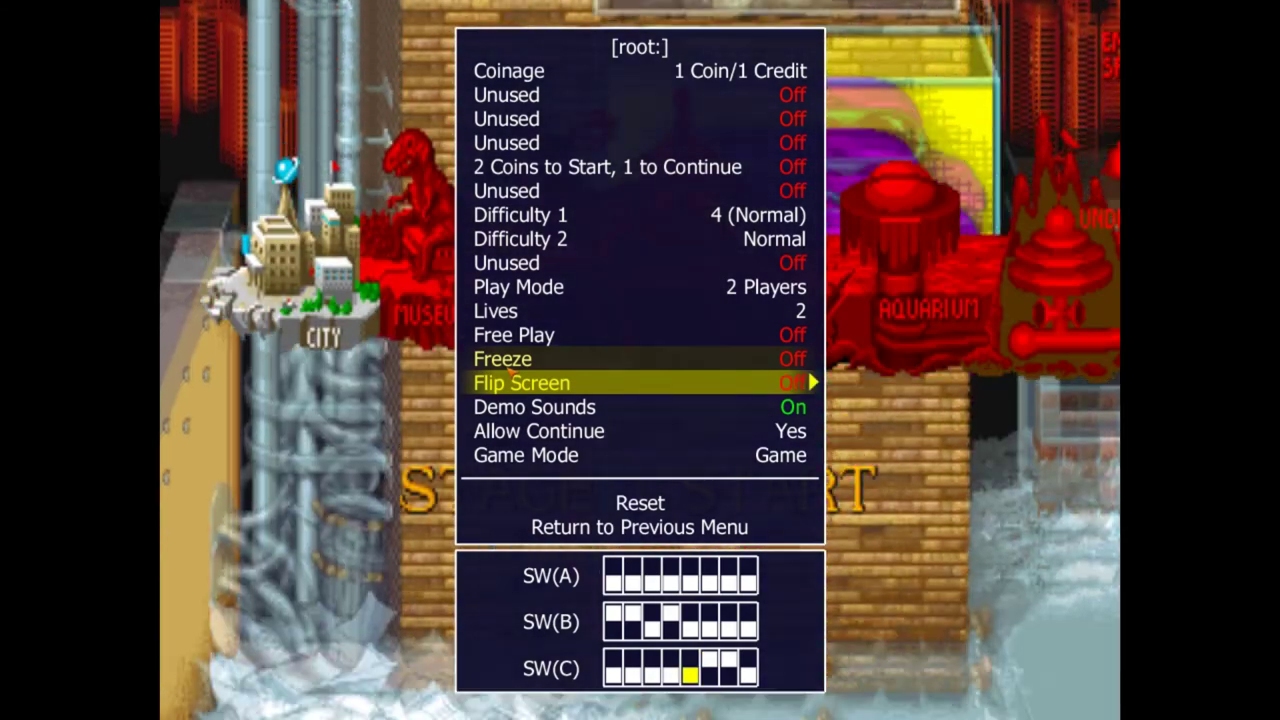
- Try the alternative Game Mode to bring up the test menu and return it to Game
{"action": "key", "text": "Down"}
{"action": "key", "text": "Down"}
{"action": "key", "text": "Down"}
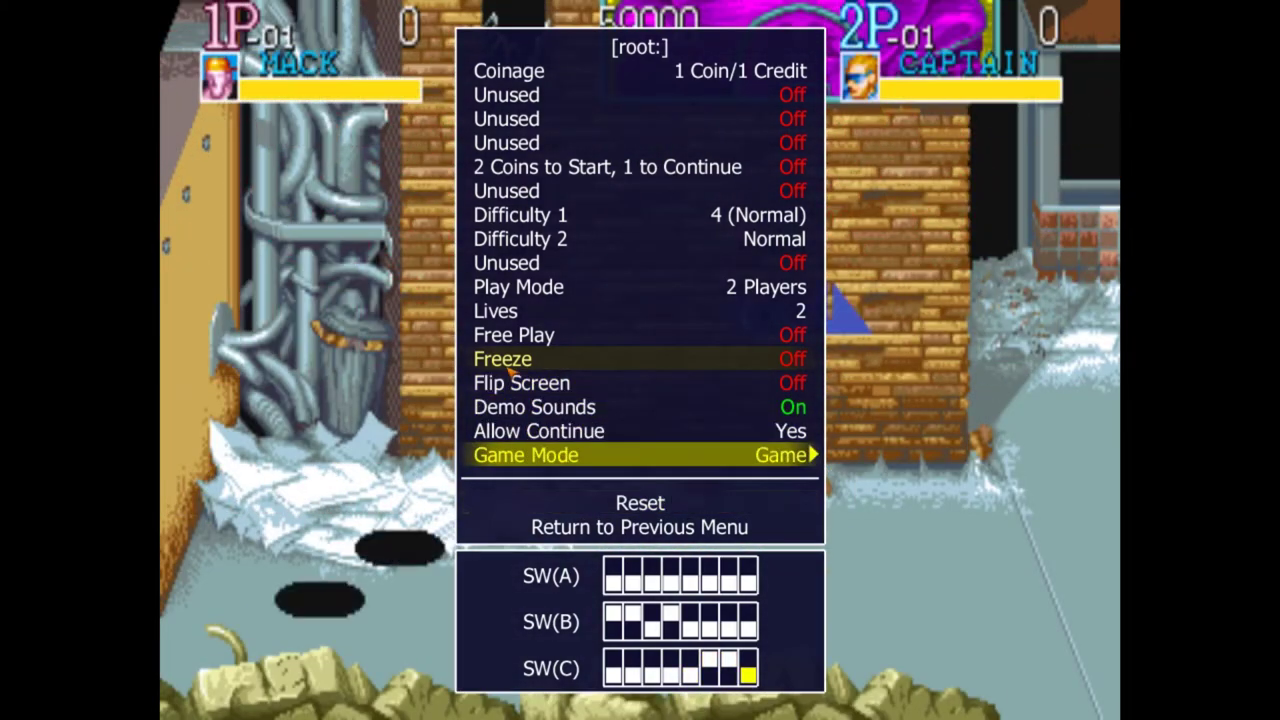
{"action": "key", "text": "Right"}
- Set Play Mode to 4 Players in the Dip Switches
{"action": "key", "text": "Up"}
{"action": "key", "text": "Up"}
{"action": "key", "text": "Up"}
{"action": "key", "text": "Up"}
{"action": "key", "text": "Up"}
{"action": "key", "text": "Up"}
{"action": "key", "text": "Up"}
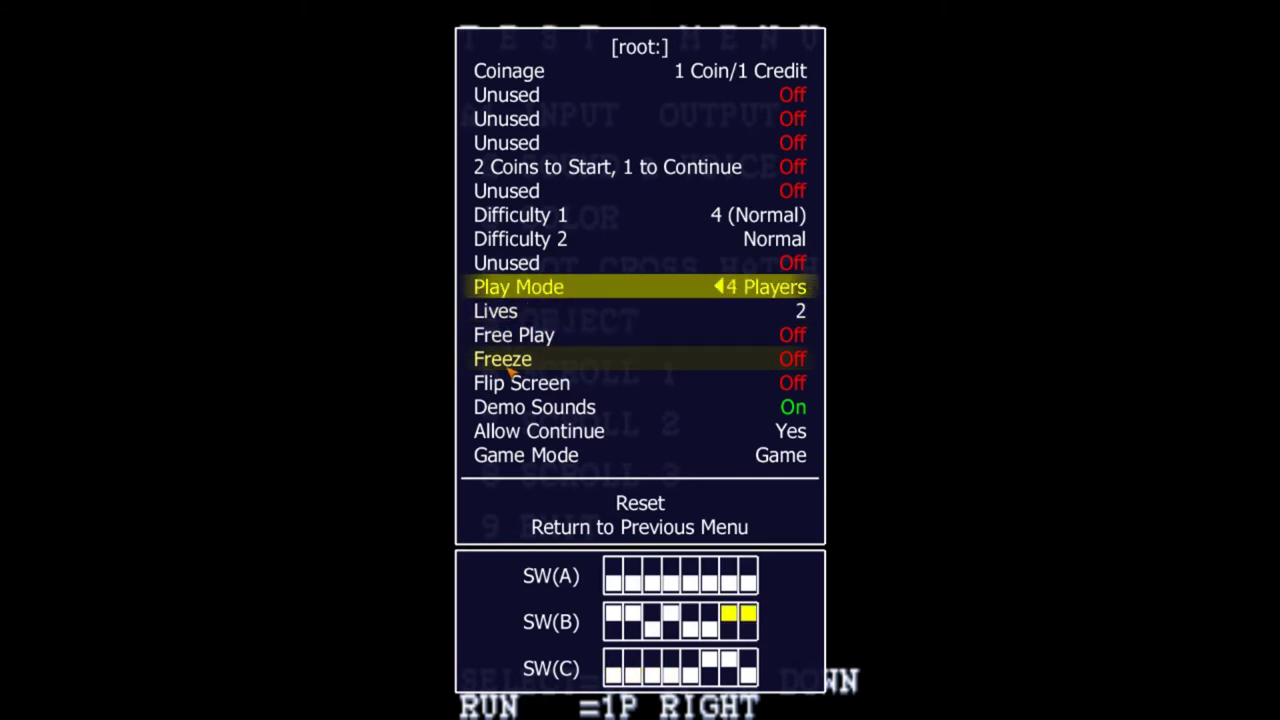
- Try other Difficulty 1 levels and return the setting to 4 (Normal)
{"action": "key", "text": "Up"}
{"action": "key", "text": "Up"}
{"action": "key", "text": "Up"}
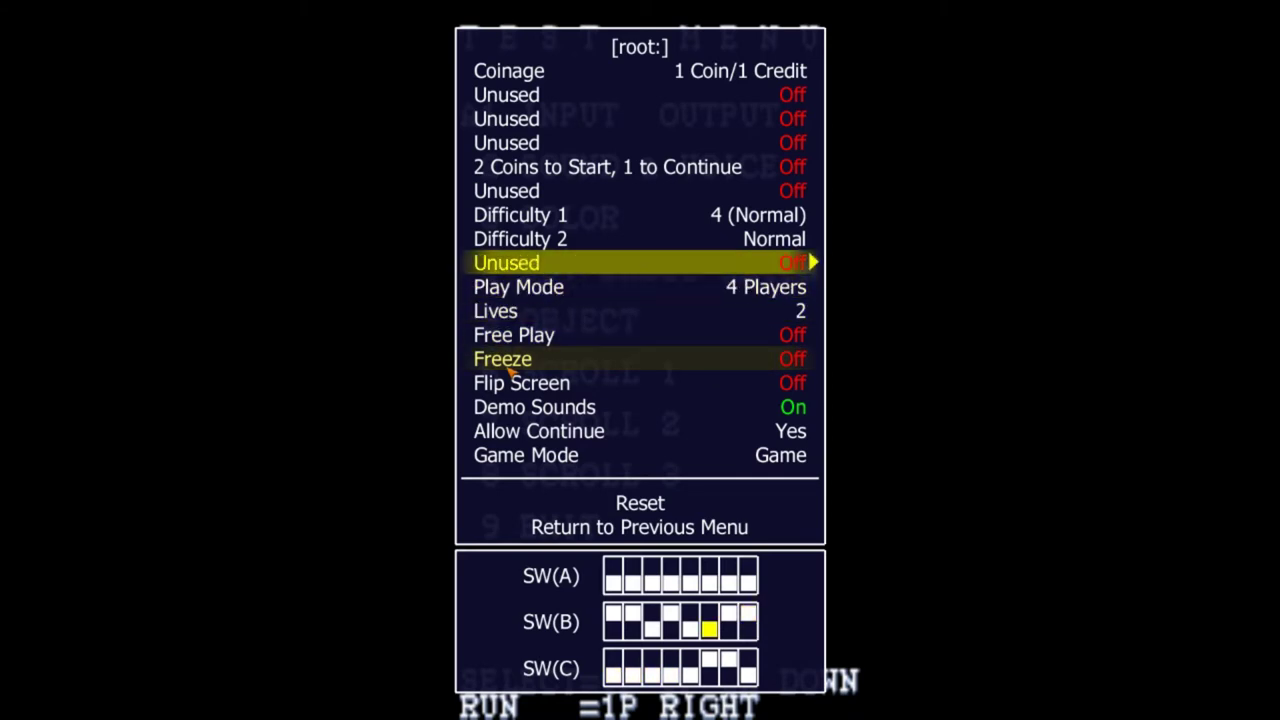
{"action": "key", "text": "Right"}
{"action": "key", "text": "Left"}
{"action": "key", "text": "Left"}
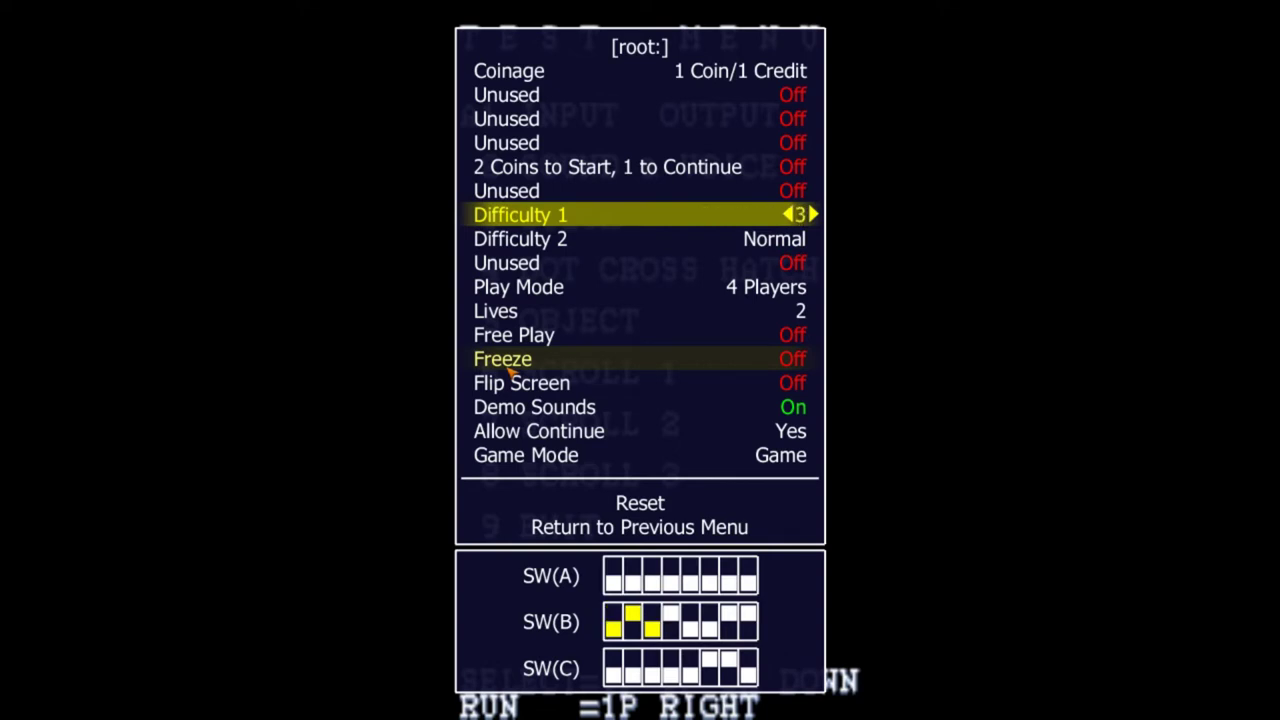
{"action": "key", "text": "Right"}
{"action": "key", "text": "Right"}
{"action": "key", "text": "Left"}
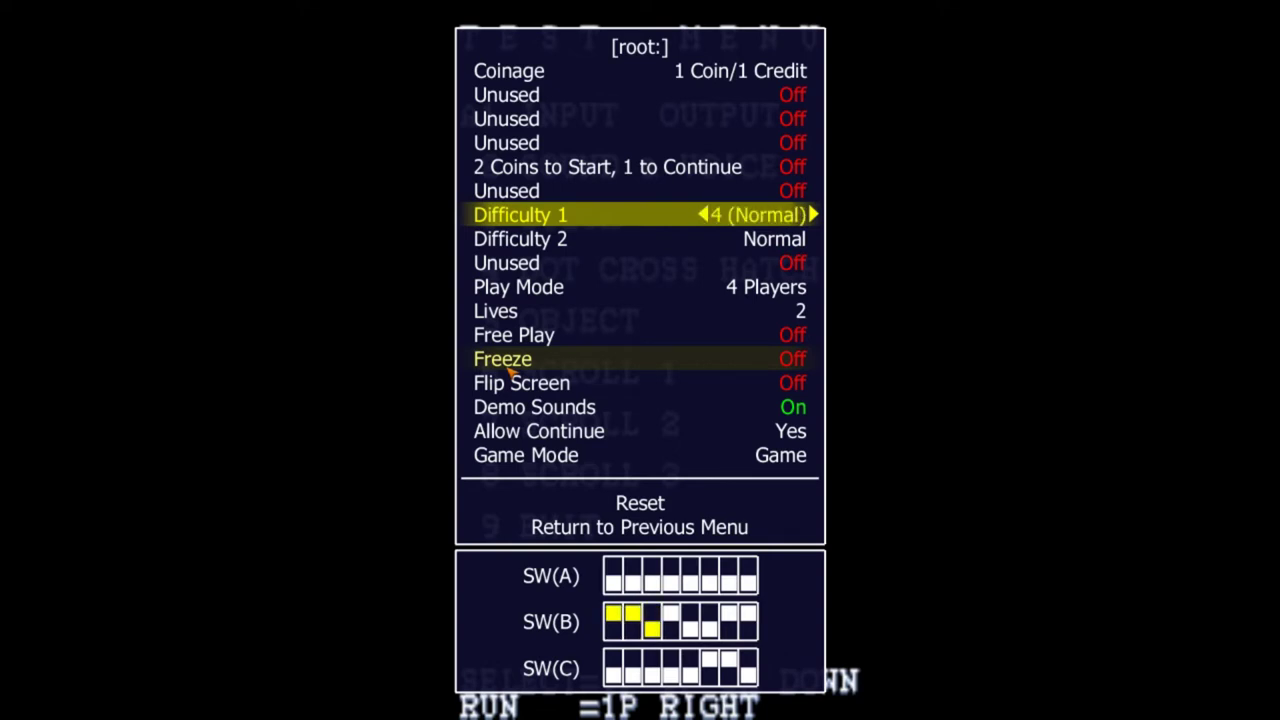
- Review Difficulty 2 and Coinage, and reset the game from the Dip Switches settings to apply the four-player mode
{"action": "key", "text": "Down"}
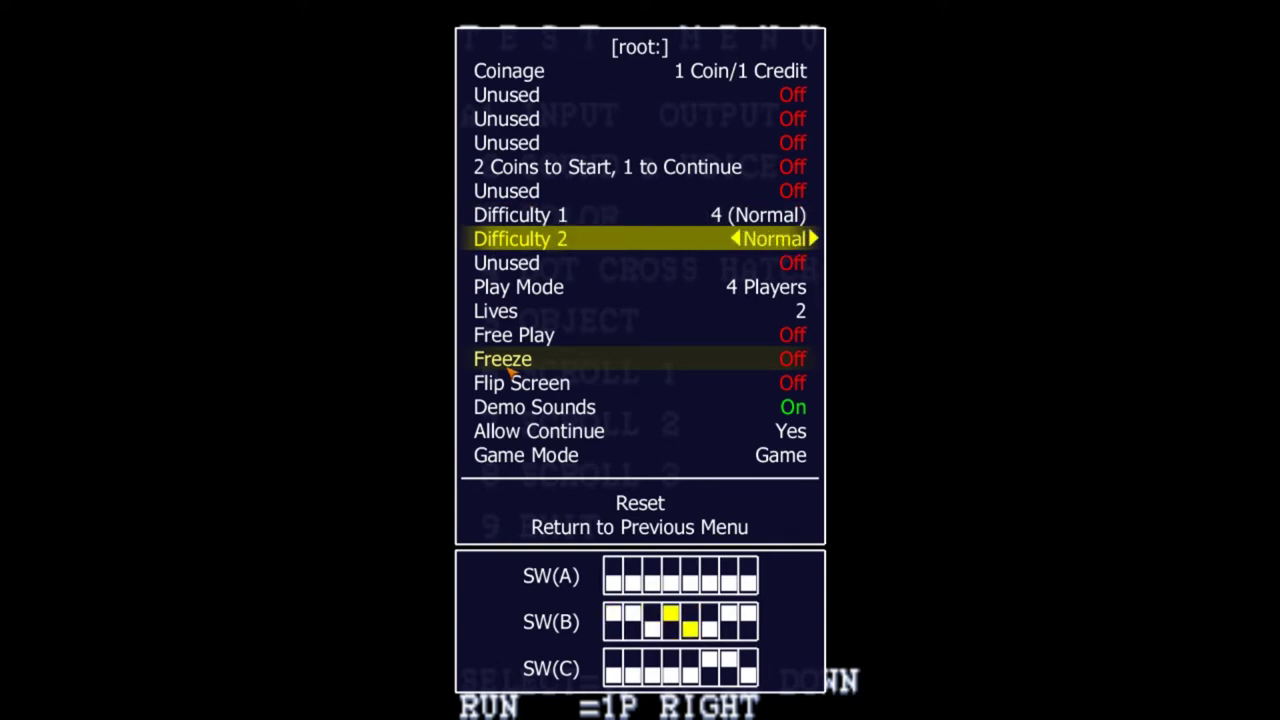
{"action": "key", "text": "Up"}
{"action": "key", "text": "Up"}
{"action": "key", "text": "Up"}
{"action": "key", "text": "Up"}
{"action": "key", "text": "Up"}
{"action": "key", "text": "Up"}
{"action": "key", "text": "Up"}
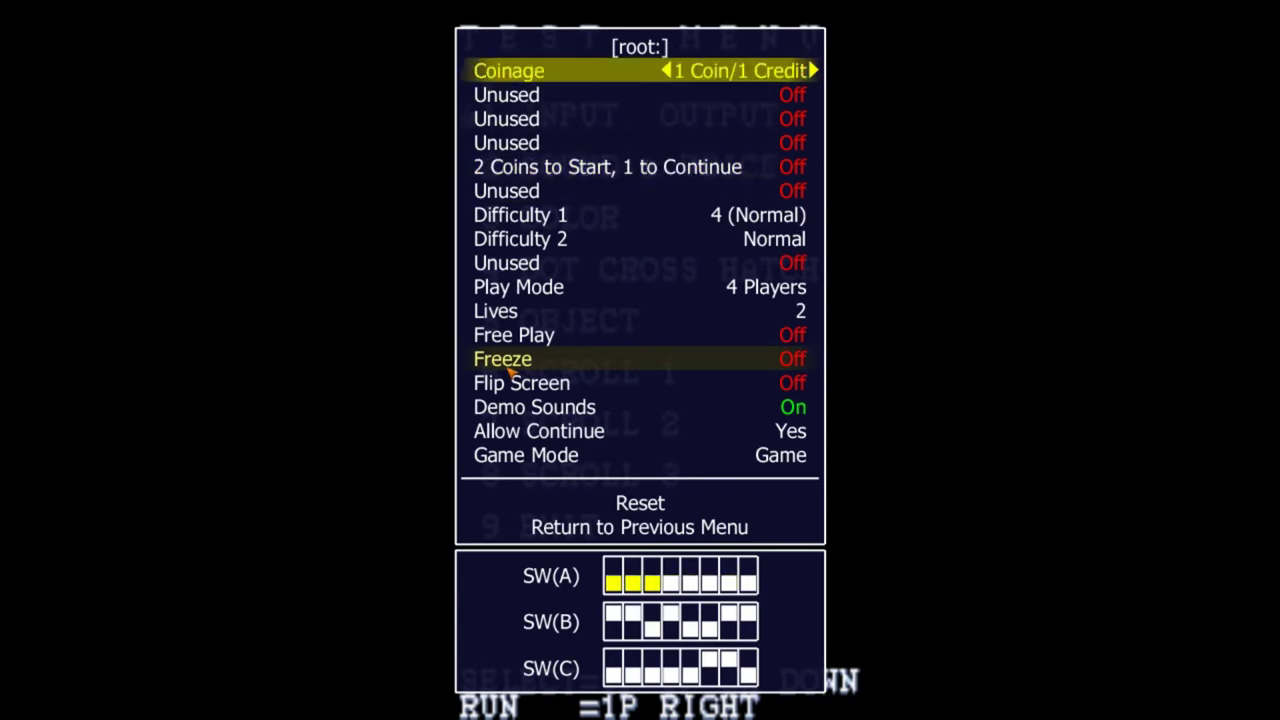
{"action": "key", "text": "Up"}
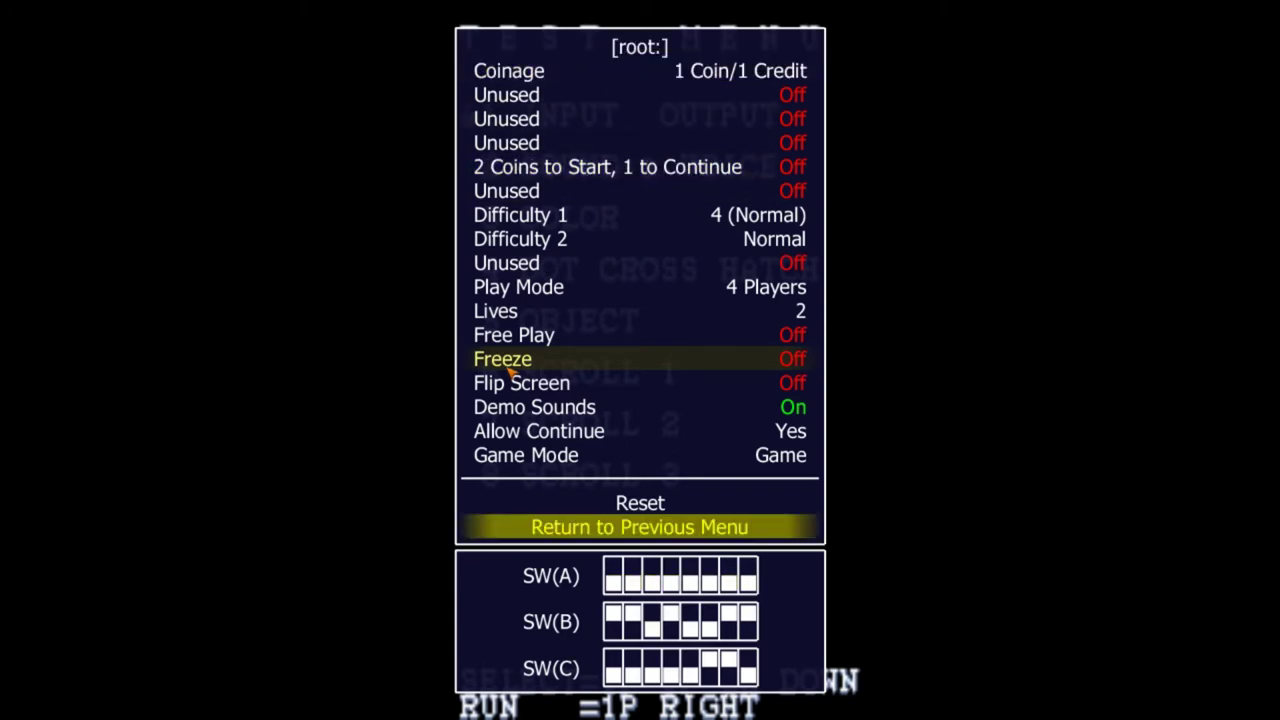
{"action": "key", "text": "Up"}
{"action": "key", "text": "Down"}
{"action": "key", "text": "Up"}
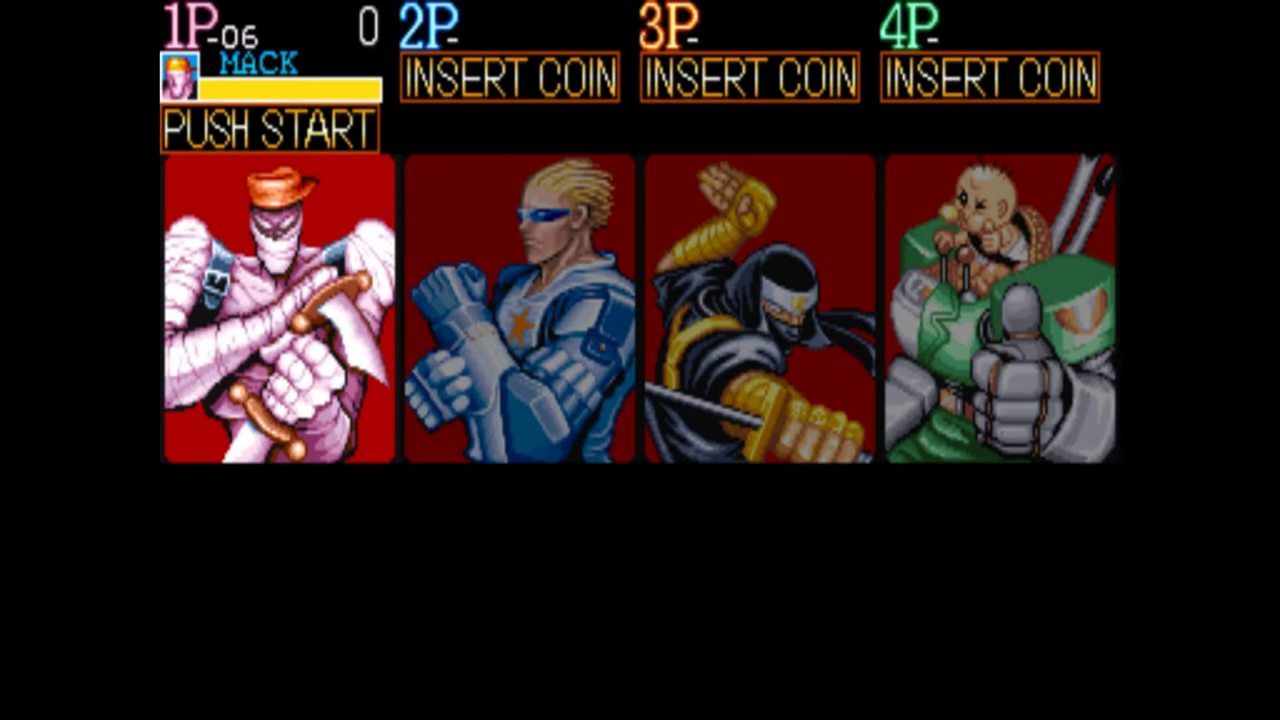
- Examine this machine's input assignments for all four players, including the start, coin and service controls
{"action": "key", "text": "Tab"}
{"action": "key", "text": "Down"}
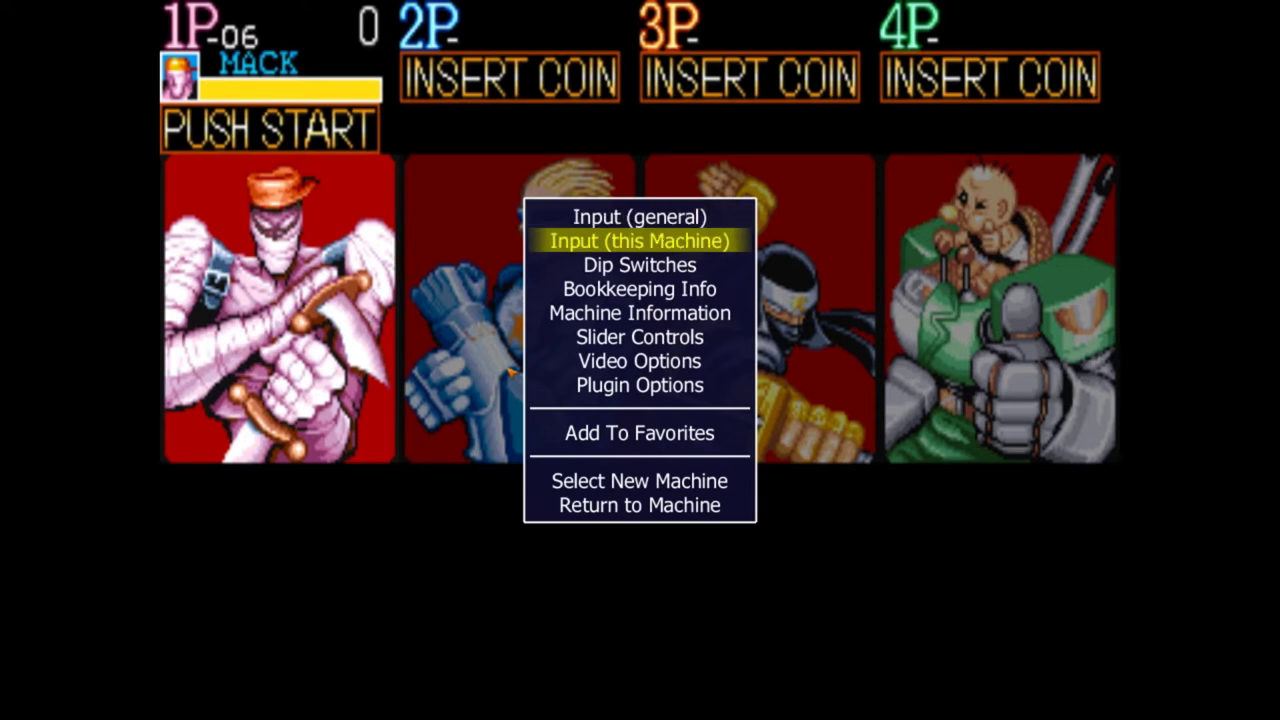
{"action": "key", "text": "Return"}
{"action": "key", "text": "Down"}
{"action": "key", "text": "Down"}
{"action": "key", "text": "Down"}
{"action": "key", "text": "Down"}
{"action": "key", "text": "Down"}
{"action": "key", "text": "Down"}
{"action": "key", "text": "Down"}
{"action": "key", "text": "Down"}
{"action": "key", "text": "Down"}
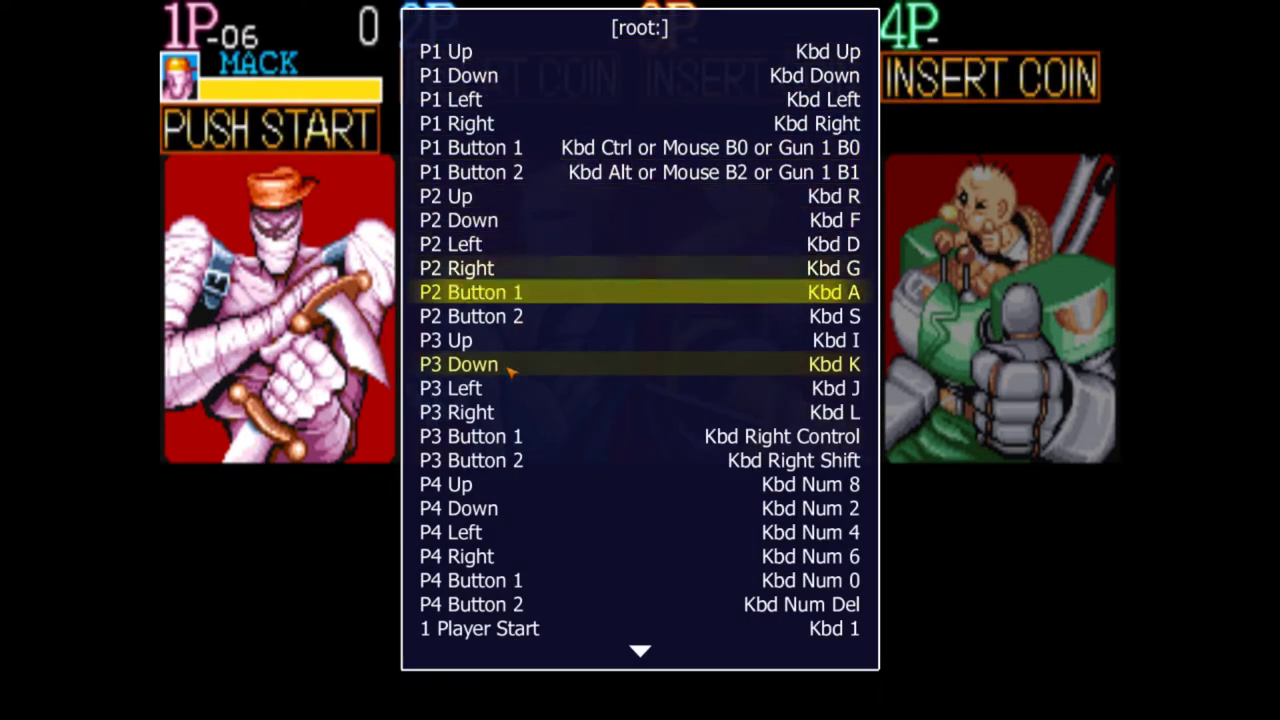
{"action": "key", "text": "Down"}
{"action": "key", "text": "Down"}
{"action": "key", "text": "Down"}
{"action": "key", "text": "Down"}
{"action": "key", "text": "Down"}
{"action": "key", "text": "Down"}
{"action": "key", "text": "Down"}
{"action": "key", "text": "Down"}
{"action": "key", "text": "Down"}
{"action": "key", "text": "Down"}
{"action": "key", "text": "Down"}
{"action": "key", "text": "Down"}
{"action": "key", "text": "Down"}
{"action": "key", "text": "Down"}
{"action": "key", "text": "Down"}
{"action": "key", "text": "Down"}
{"action": "key", "text": "Down"}
{"action": "key", "text": "Down"}
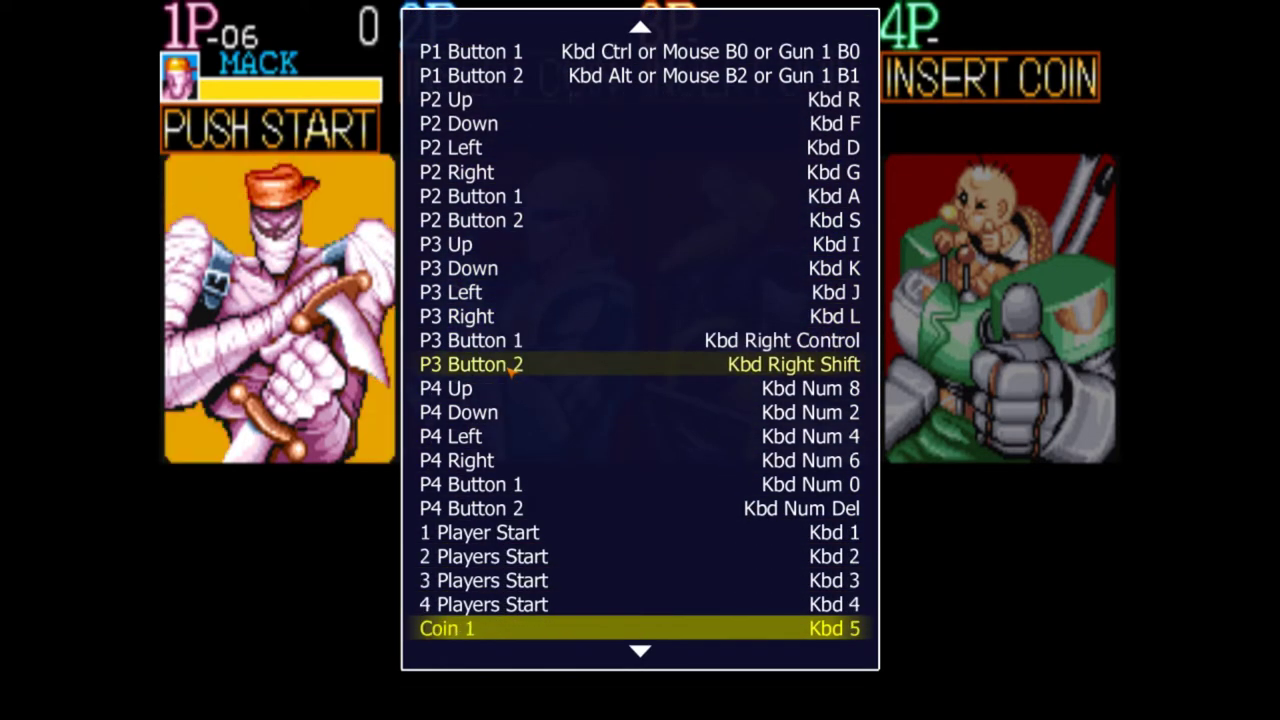
{"action": "key", "text": "Down"}
{"action": "key", "text": "Down"}
{"action": "key", "text": "Down"}
{"action": "key", "text": "Down"}
{"action": "key", "text": "Down"}
{"action": "key", "text": "Down"}
{"action": "key", "text": "Down"}
{"action": "key", "text": "Up"}
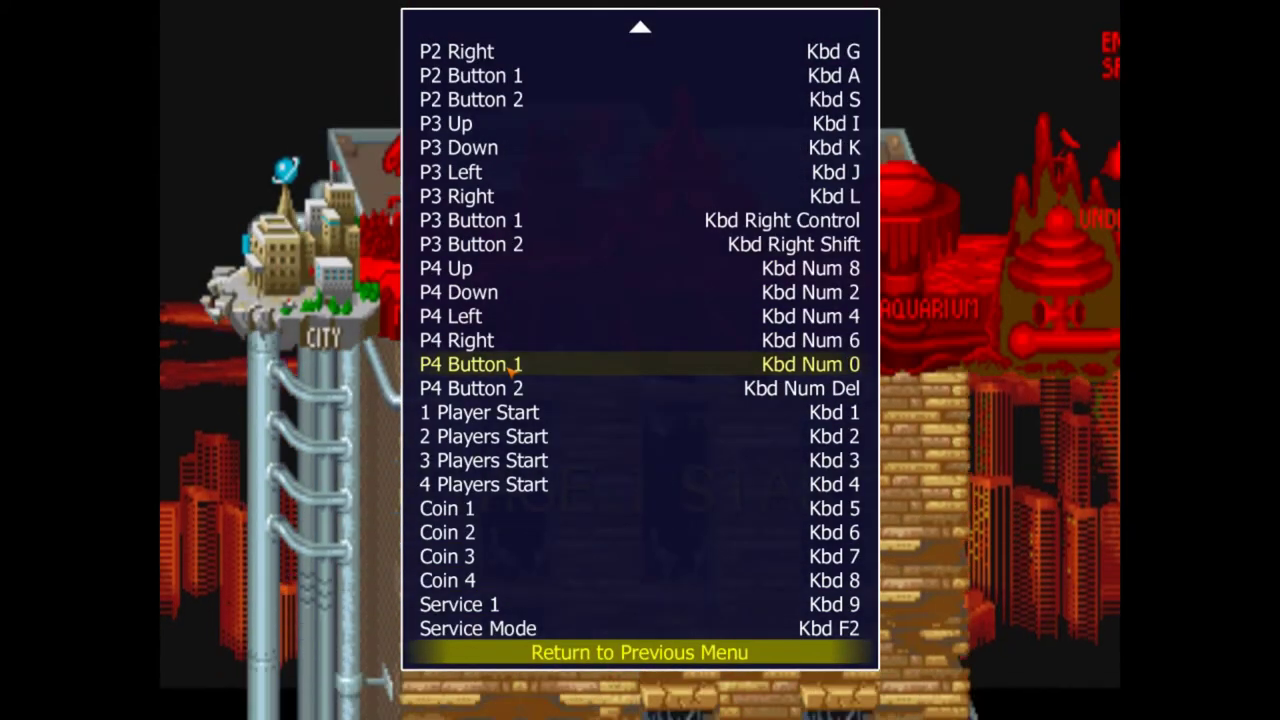
- Leave the input assignments, open the Video Options and look over the available screen layouts
{"action": "key", "text": "Return"}
{"action": "key", "text": "Down"}
{"action": "key", "text": "Down"}
{"action": "key", "text": "Down"}
{"action": "key", "text": "Down"}
{"action": "key", "text": "Down"}
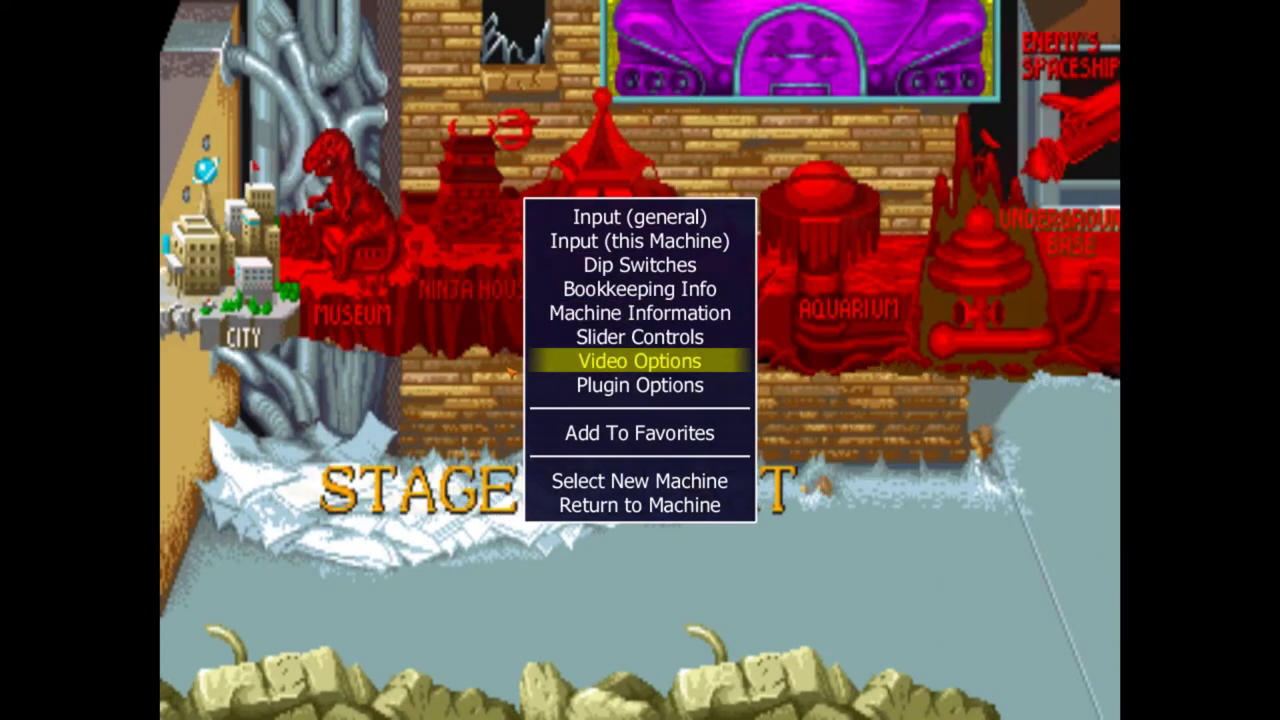
{"action": "key", "text": "Down"}
{"action": "key", "text": "Up"}
{"action": "key", "text": "Return"}
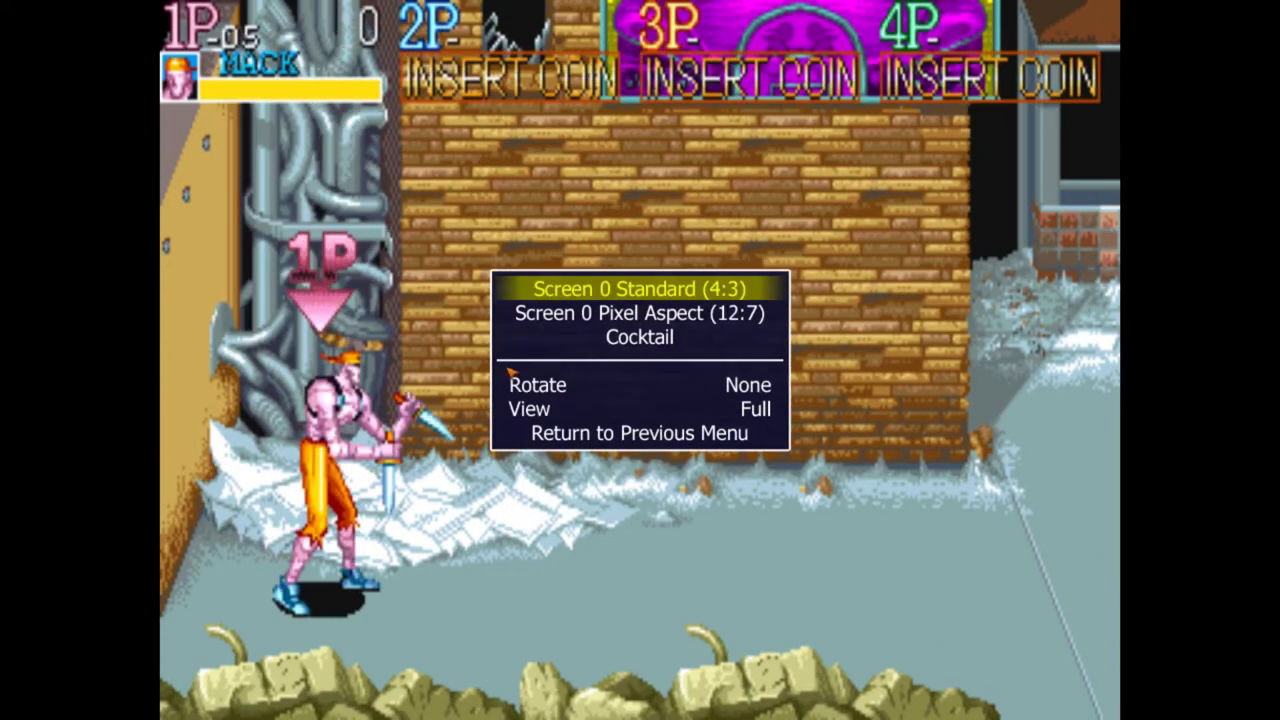
{"action": "key", "text": "Down"}
{"action": "key", "text": "Down"}
{"action": "key", "text": "Up"}
{"action": "key", "text": "Up"}
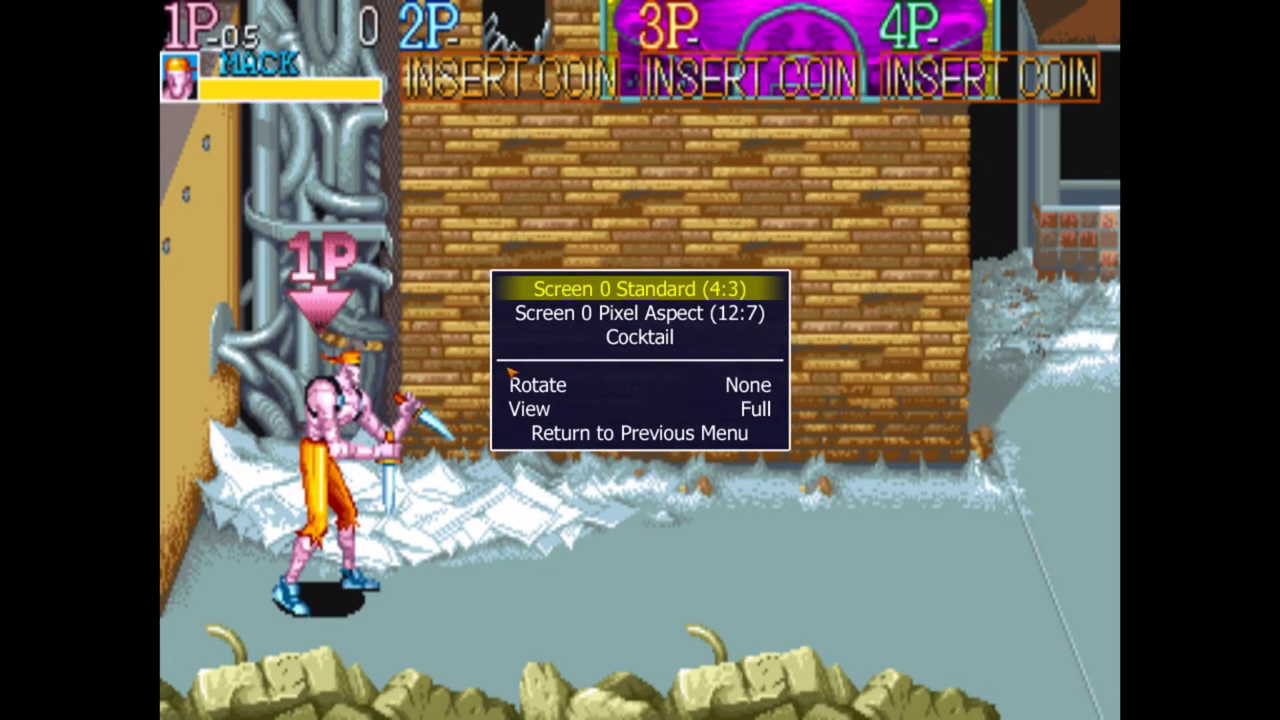
{"action": "key", "text": "Down"}
{"action": "key", "text": "Up"}
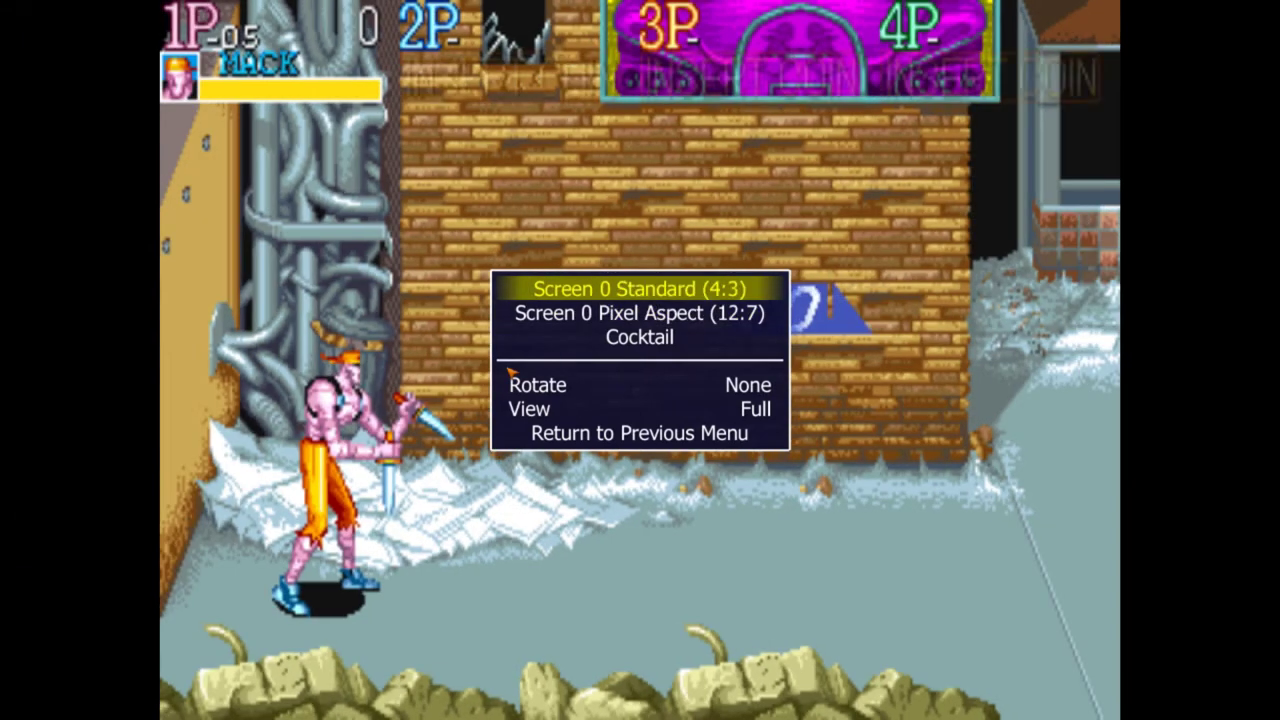
- Set the View option to Cropped in the Video Options
{"action": "key", "text": "Down"}
{"action": "key", "text": "Down"}
{"action": "key", "text": "Down"}
{"action": "key", "text": "Down"}
{"action": "key", "text": "Right"}
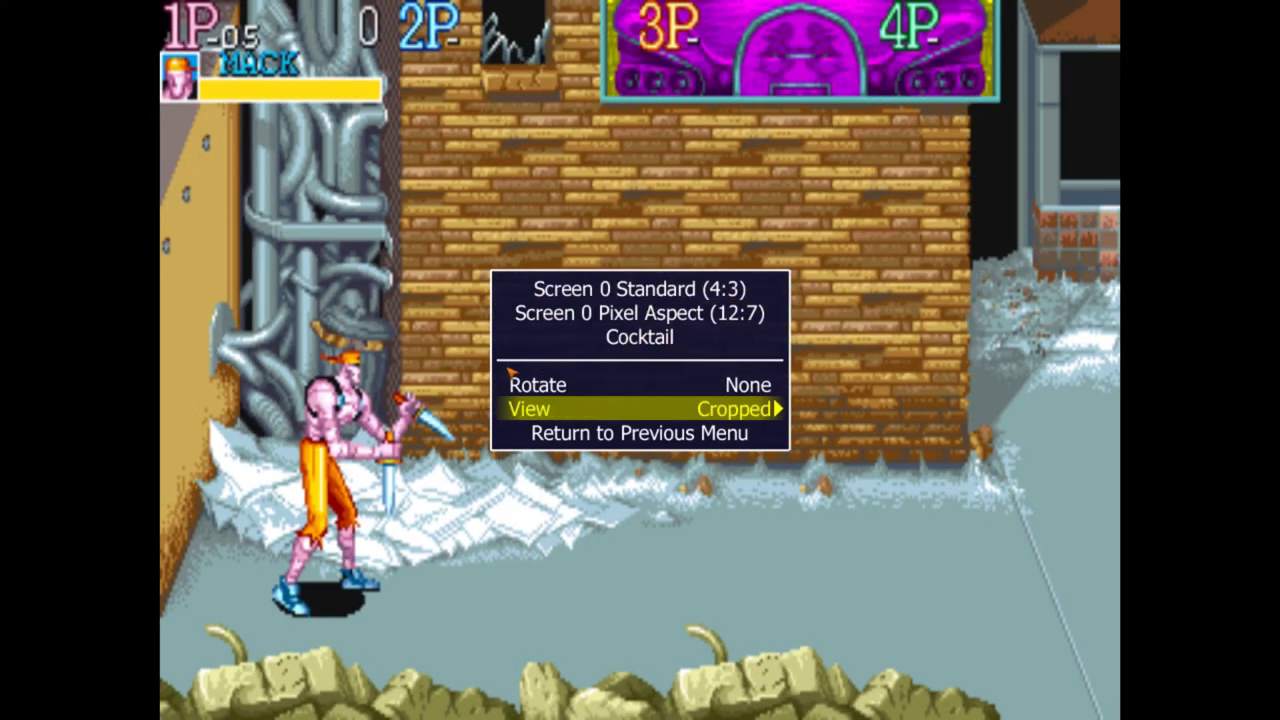
- Try rotating the screen through CCW 90° and CW 90°, and return Rotate to None
{"action": "key", "text": "Up"}
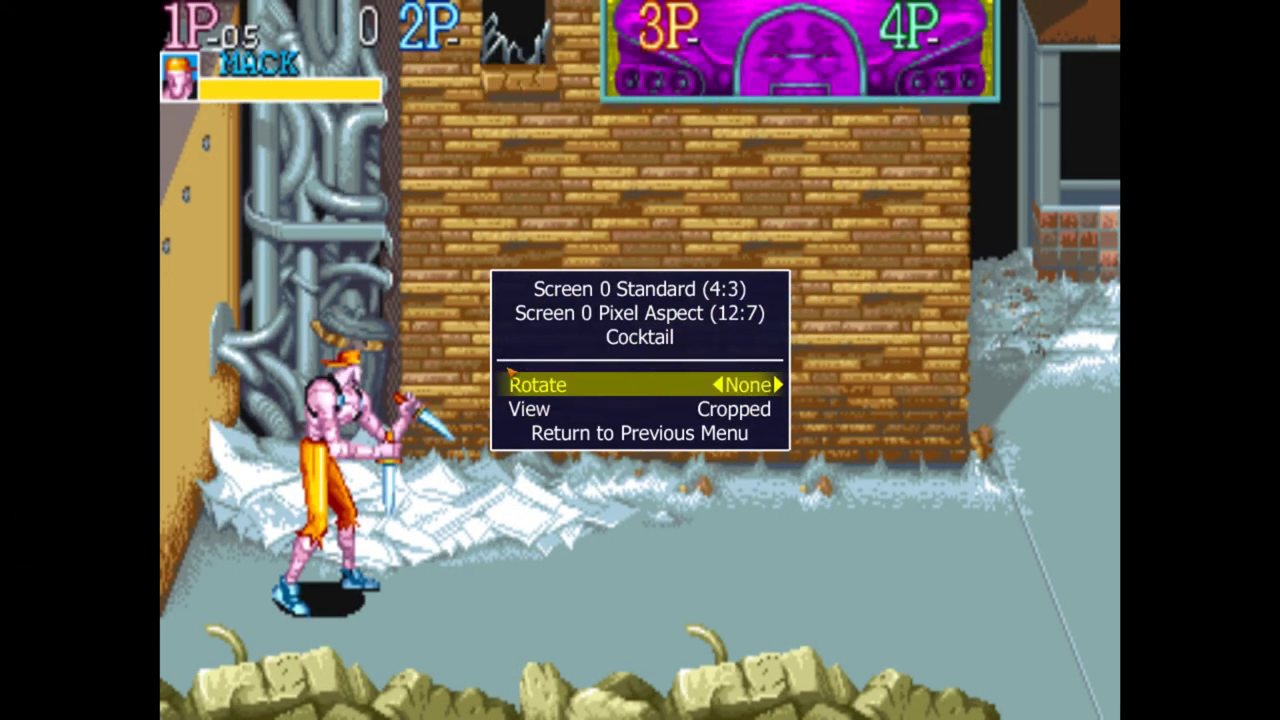
{"action": "key", "text": "Right"}
{"action": "key", "text": "Right"}
{"action": "key", "text": "Right"}
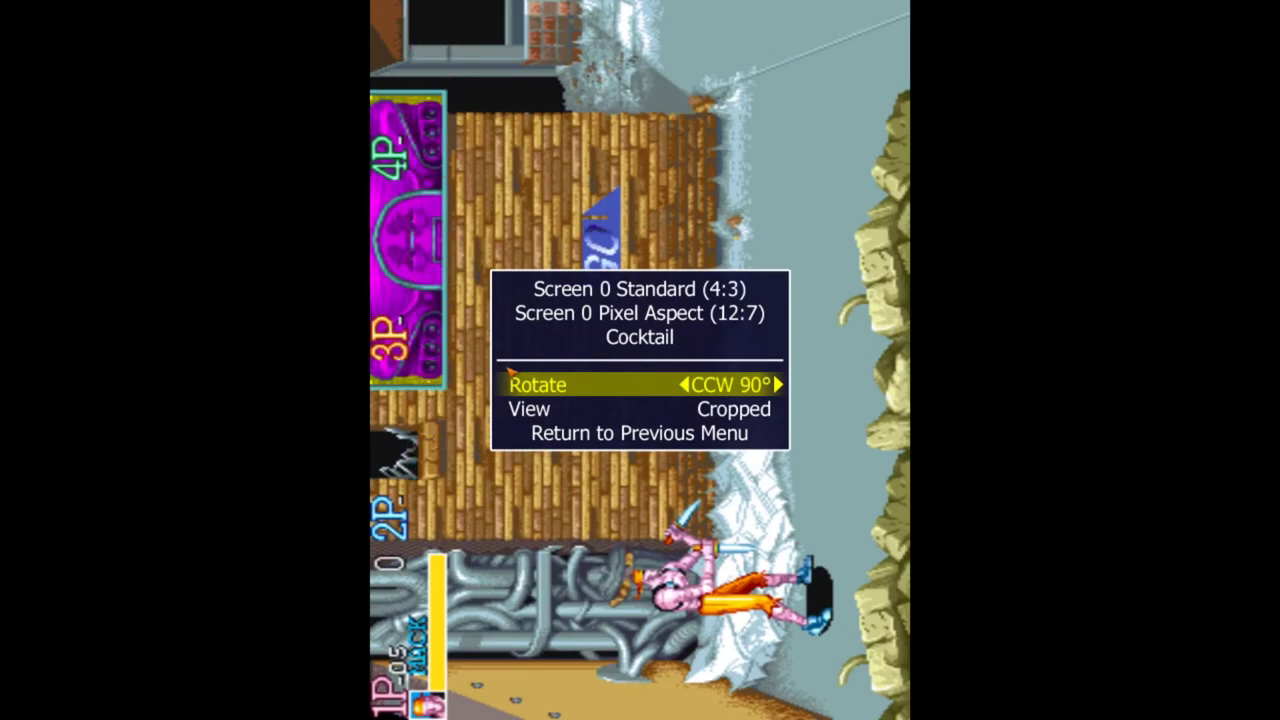
{"action": "key", "text": "Left"}
{"action": "key", "text": "Left"}
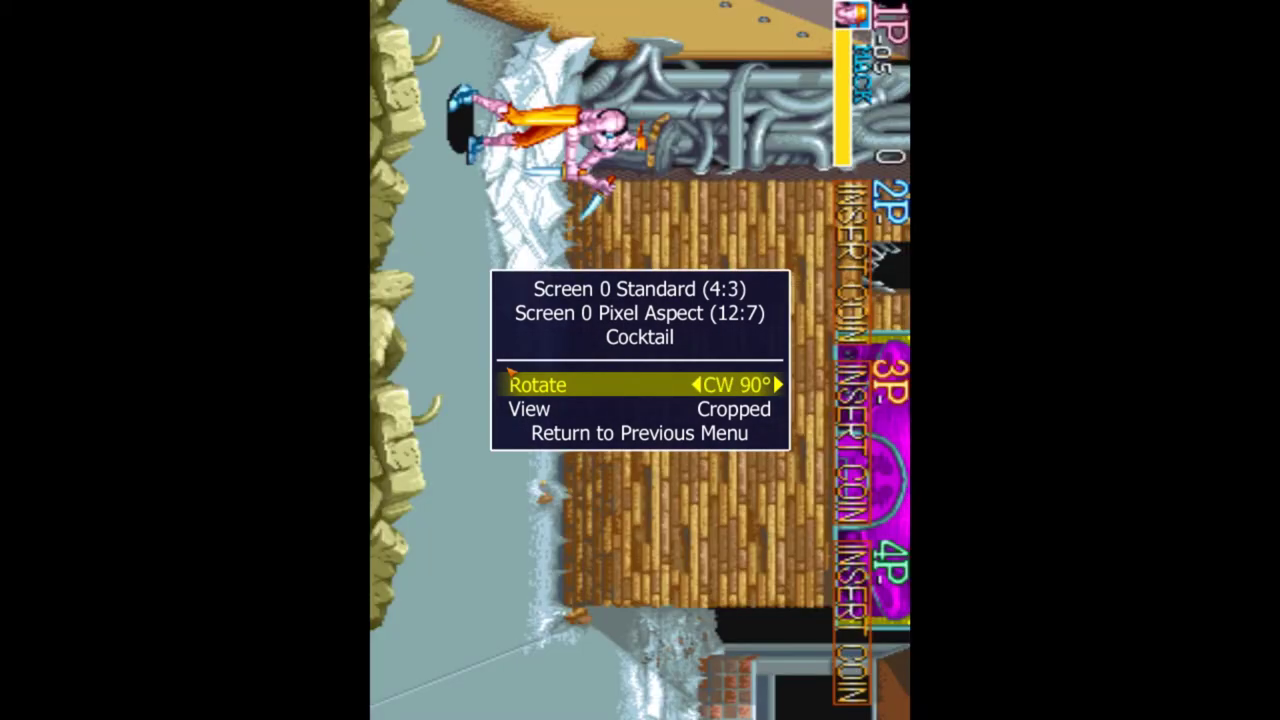
{"action": "key", "text": "Left"}
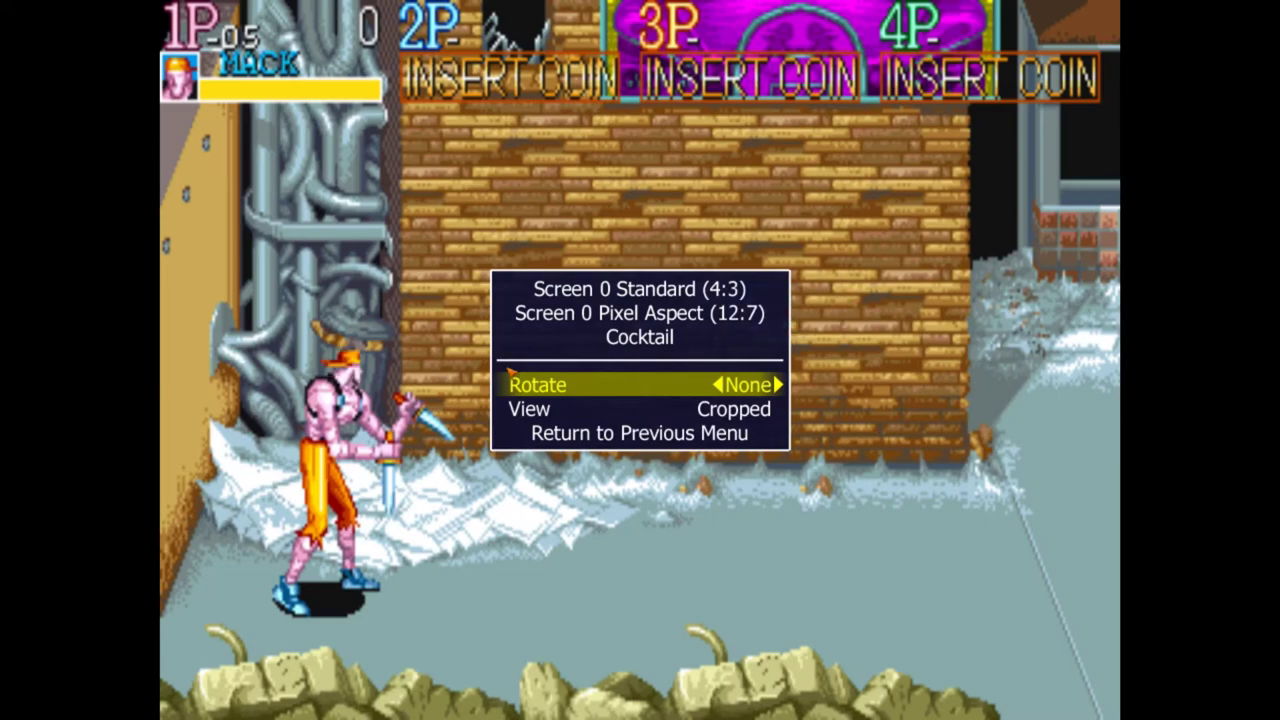
- Return from the Video Options to the main options list and highlight Plugin Options
{"action": "key", "text": "Down"}
{"action": "key", "text": "Down"}
{"action": "key", "text": "Return"}
{"action": "key", "text": "Down"}
{"action": "key", "text": "Down"}
{"action": "key", "text": "Down"}
{"action": "key", "text": "Down"}
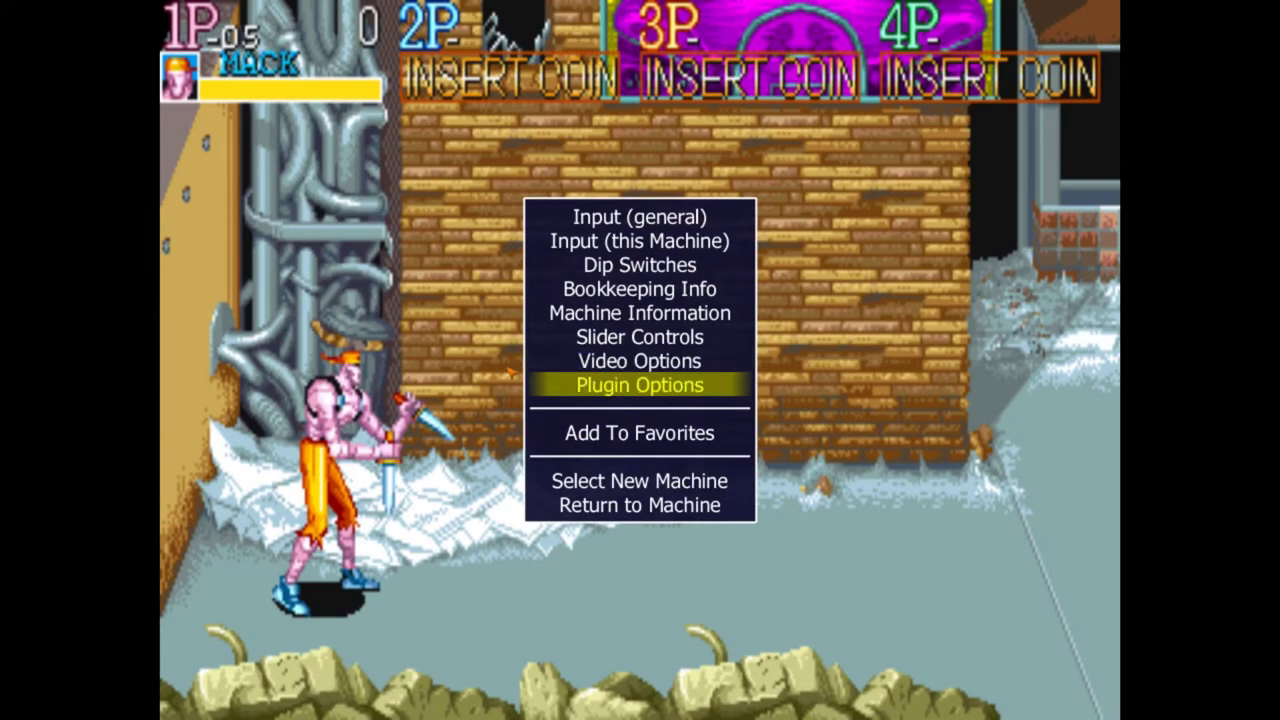
- Open captcomm.cfg from the cfg folder inside the mame64 directory in the text editor
{"action": "scroll", "coordinate": [420, 323], "scroll_direction": "up", "scroll_amount": 1}
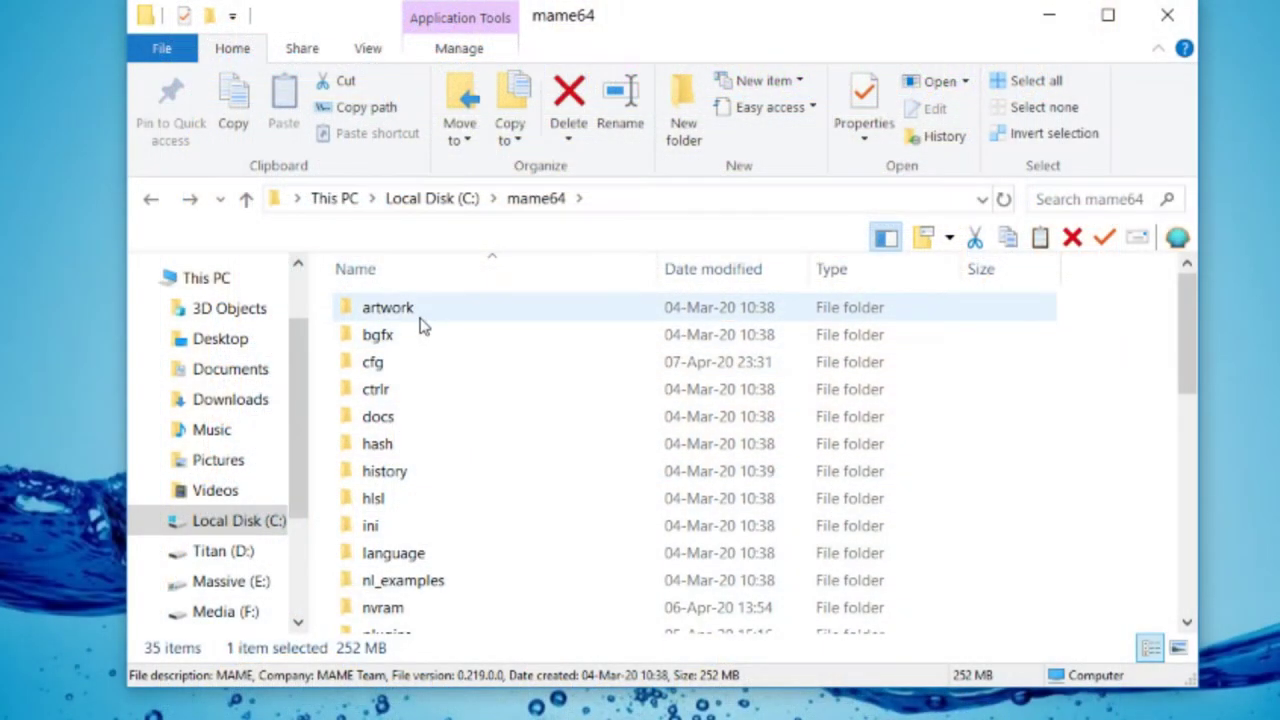
{"action": "double_click", "coordinate": [414, 366]}
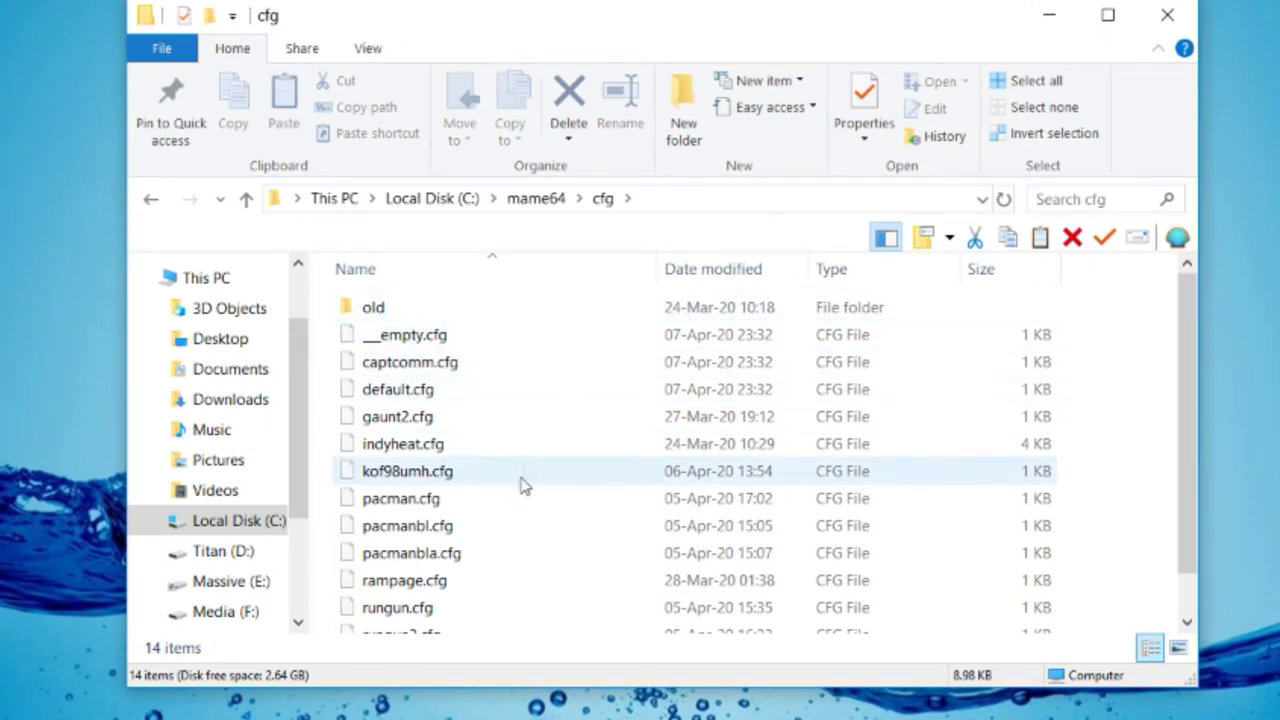
{"action": "left_click", "coordinate": [447, 364]}
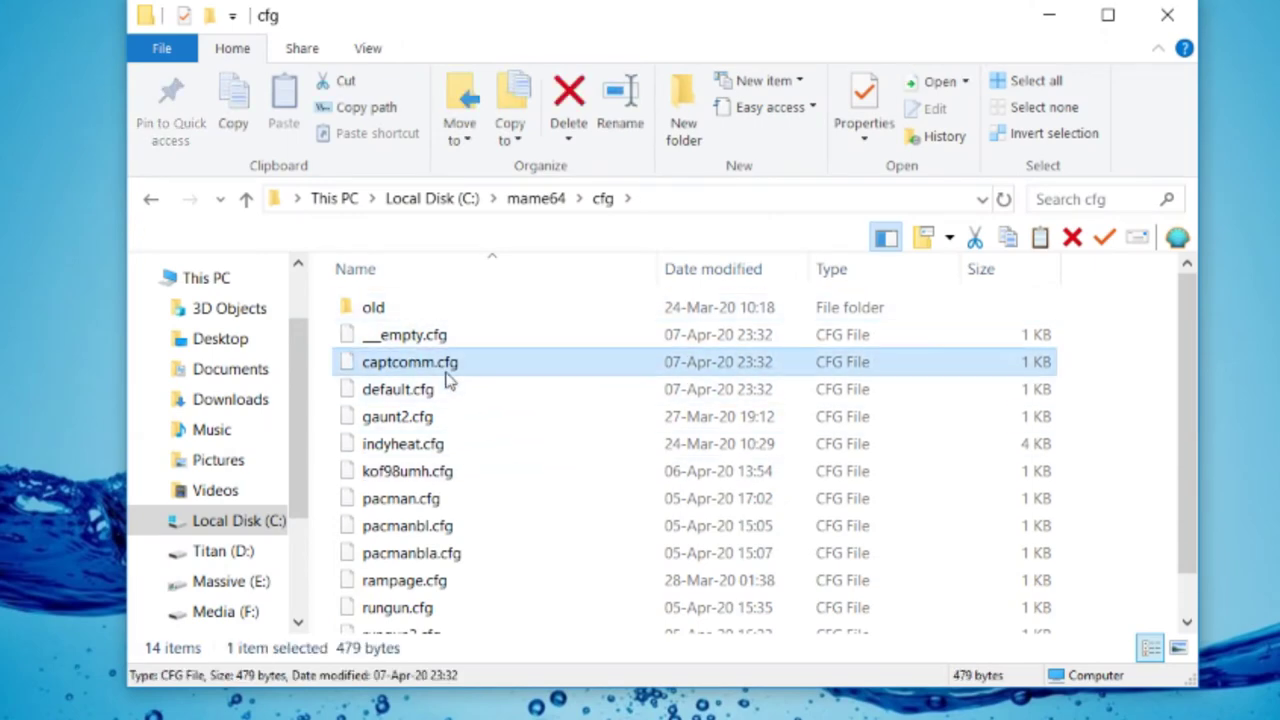
{"action": "right_click", "coordinate": [449, 366]}
{"action": "left_click", "coordinate": [550, 217]}
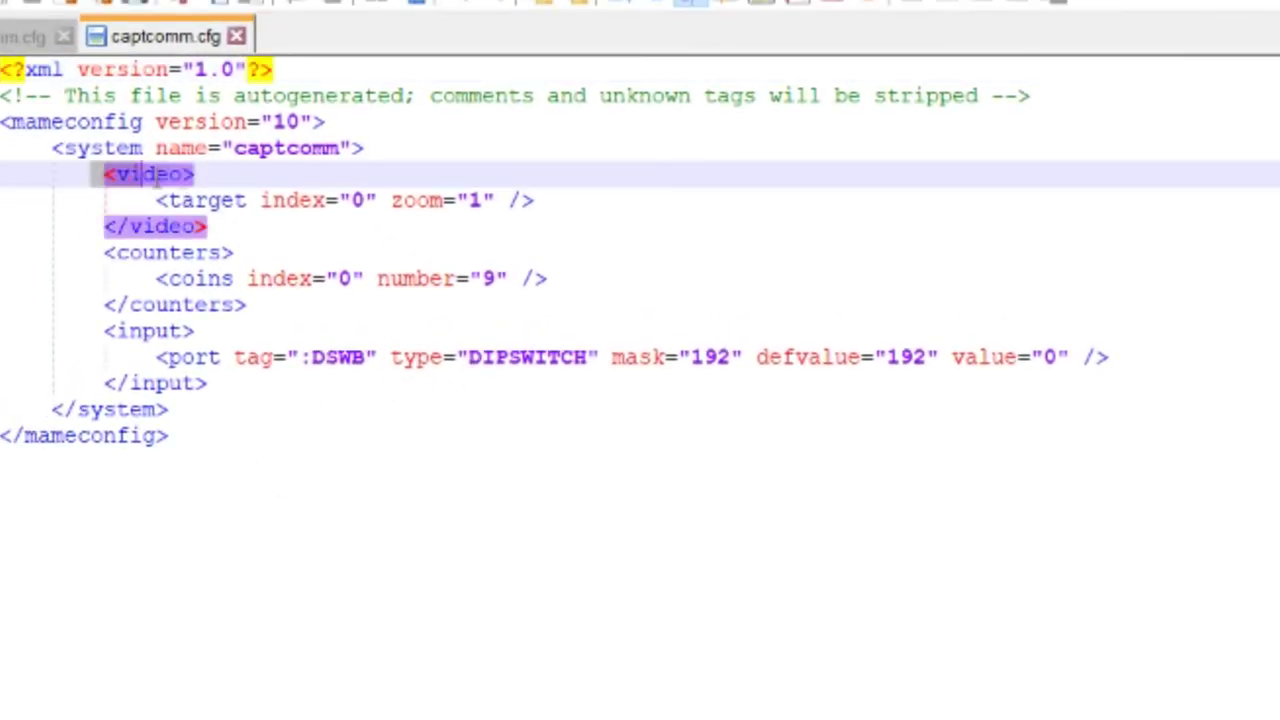
- Examine the video section and the DIPSWITCH port entry in the input section of captcomm.cfg
{"action": "left_click_drag", "start_coordinate": [104, 176], "coordinate": [545, 205]}
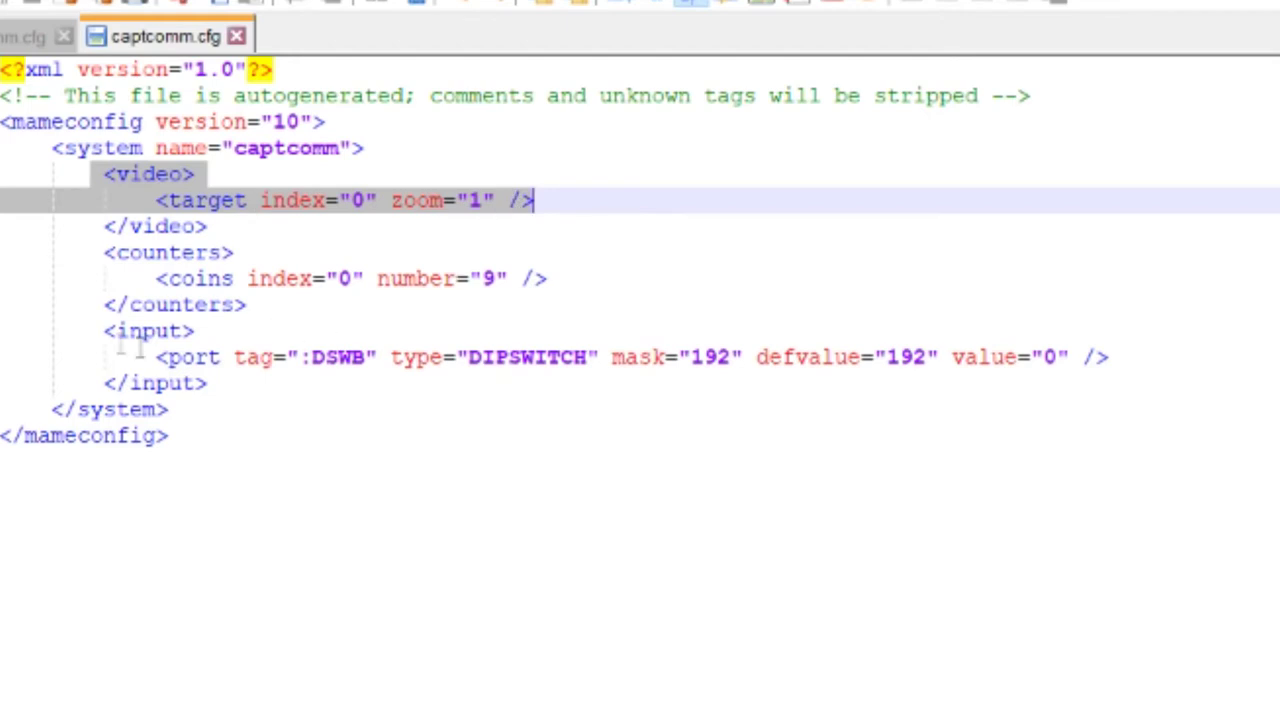
{"action": "left_click_drag", "start_coordinate": [104, 331], "coordinate": [985, 380]}
{"action": "left_click", "coordinate": [288, 355]}
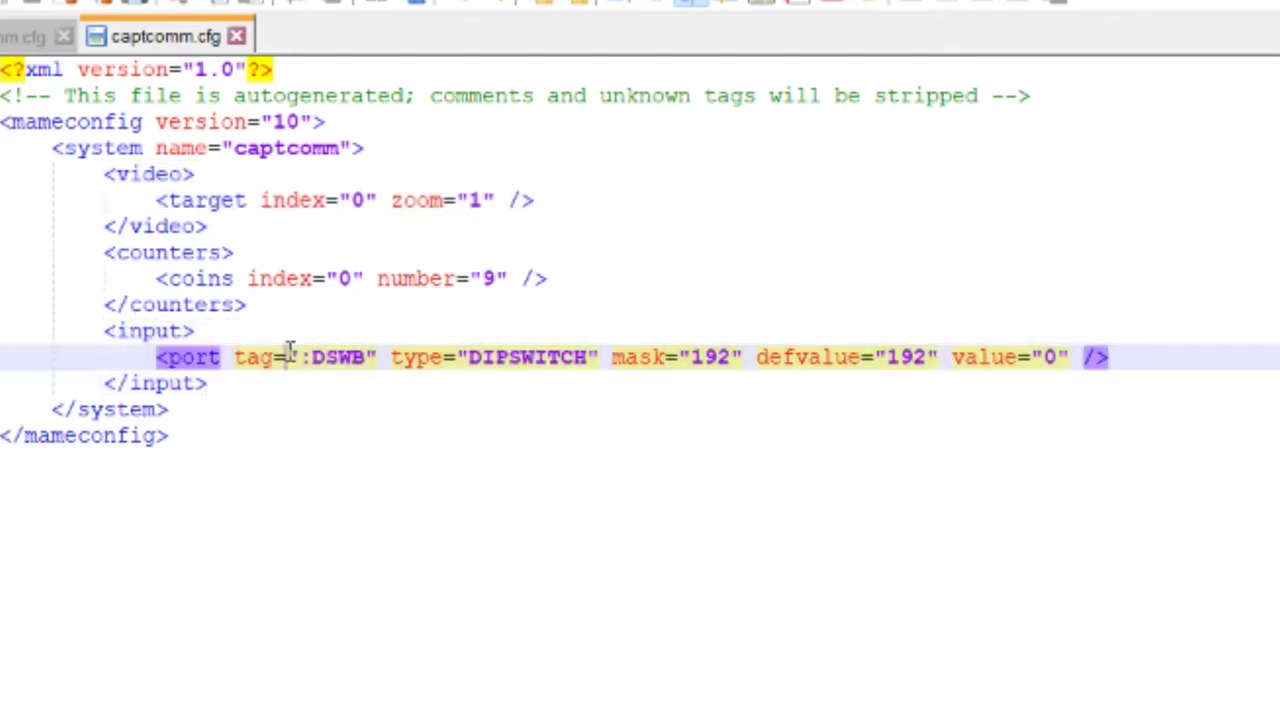
{"action": "left_click_drag", "start_coordinate": [386, 365], "coordinate": [288, 358]}
{"action": "left_click", "coordinate": [1128, 360]}
{"action": "left_click_drag", "start_coordinate": [84, 331], "coordinate": [224, 376]}
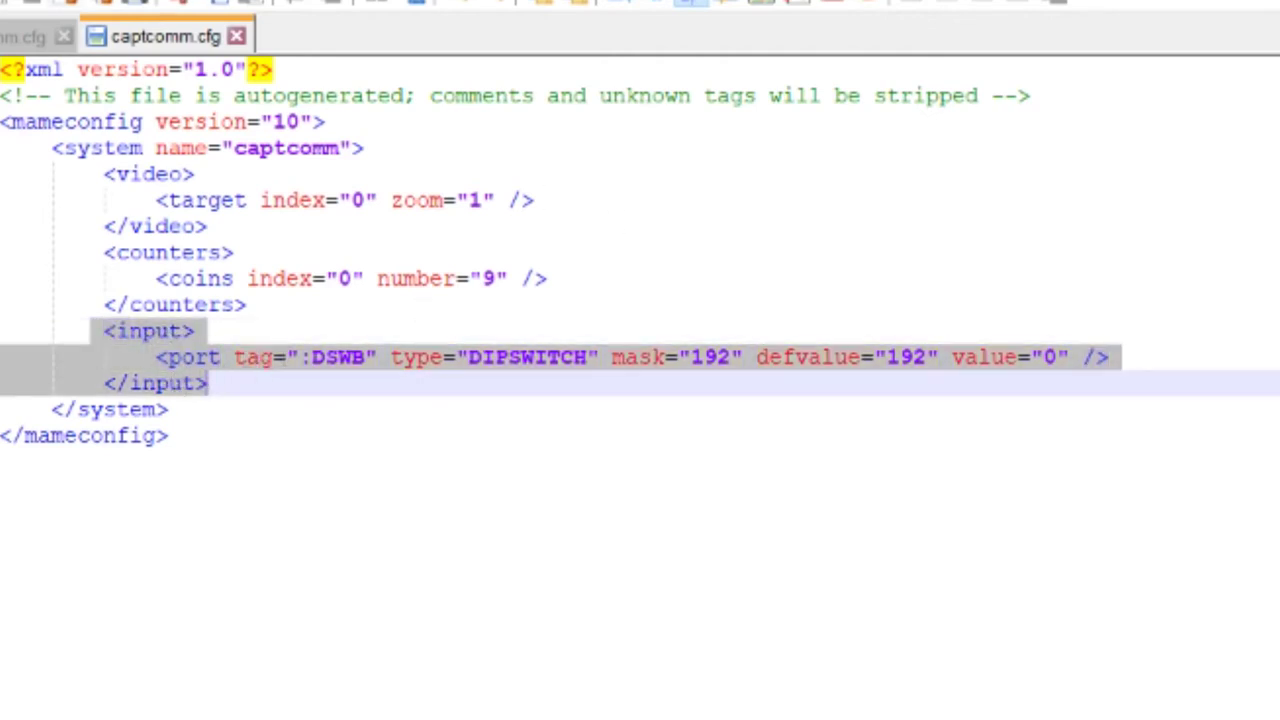
- Compare the DSWB port tag syntax between captcomm.cfg and the other open cfg file
{"action": "key", "text": "ctrl+Tab"}
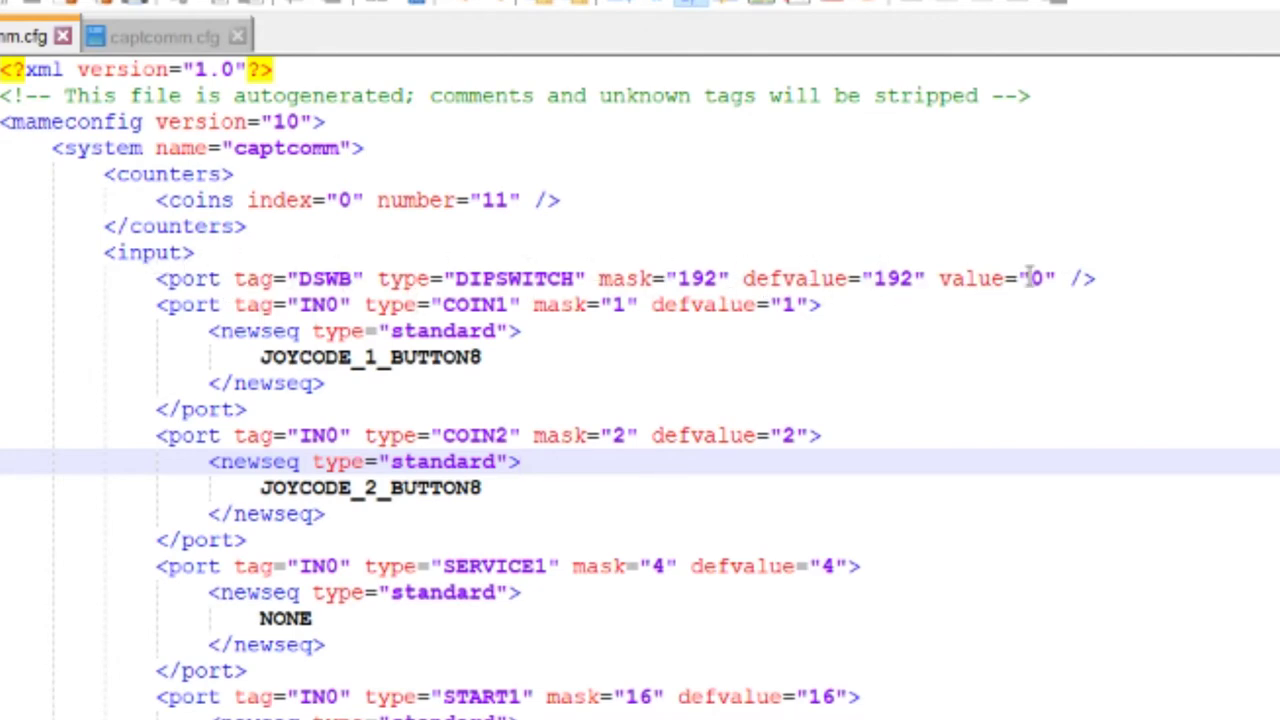
{"action": "left_click", "coordinate": [140, 38]}
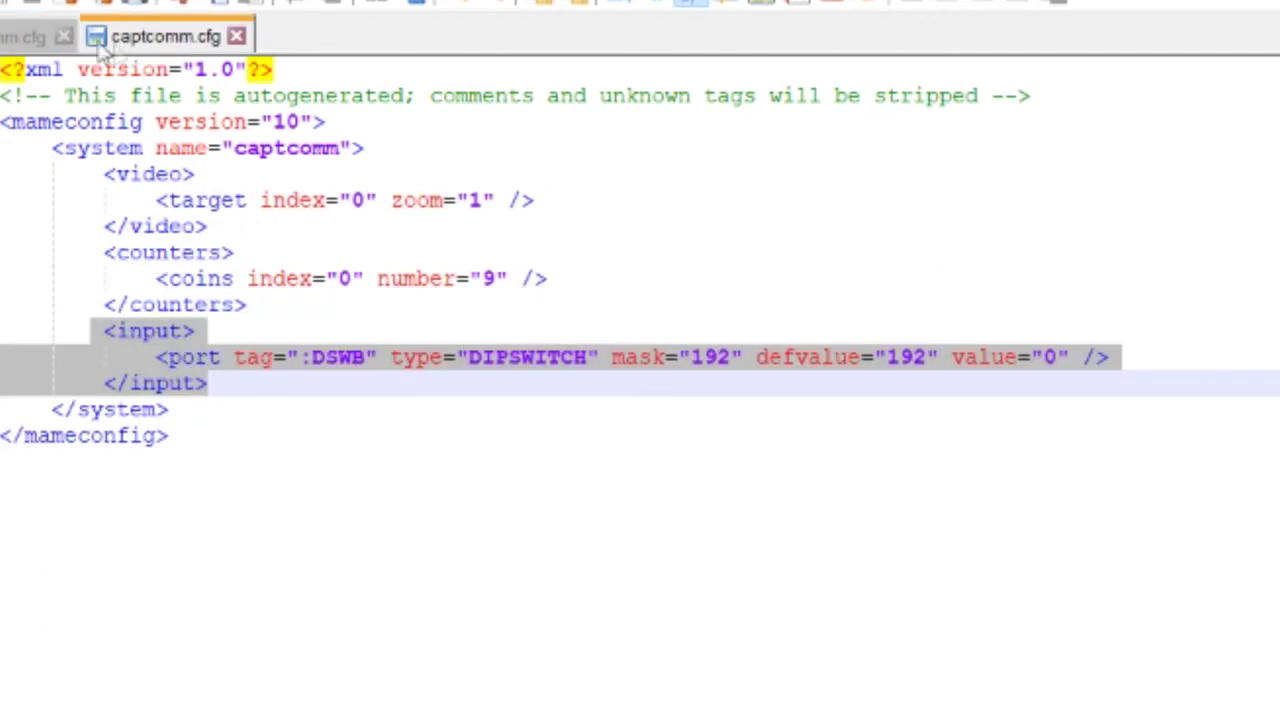
{"action": "left_click", "coordinate": [30, 36]}
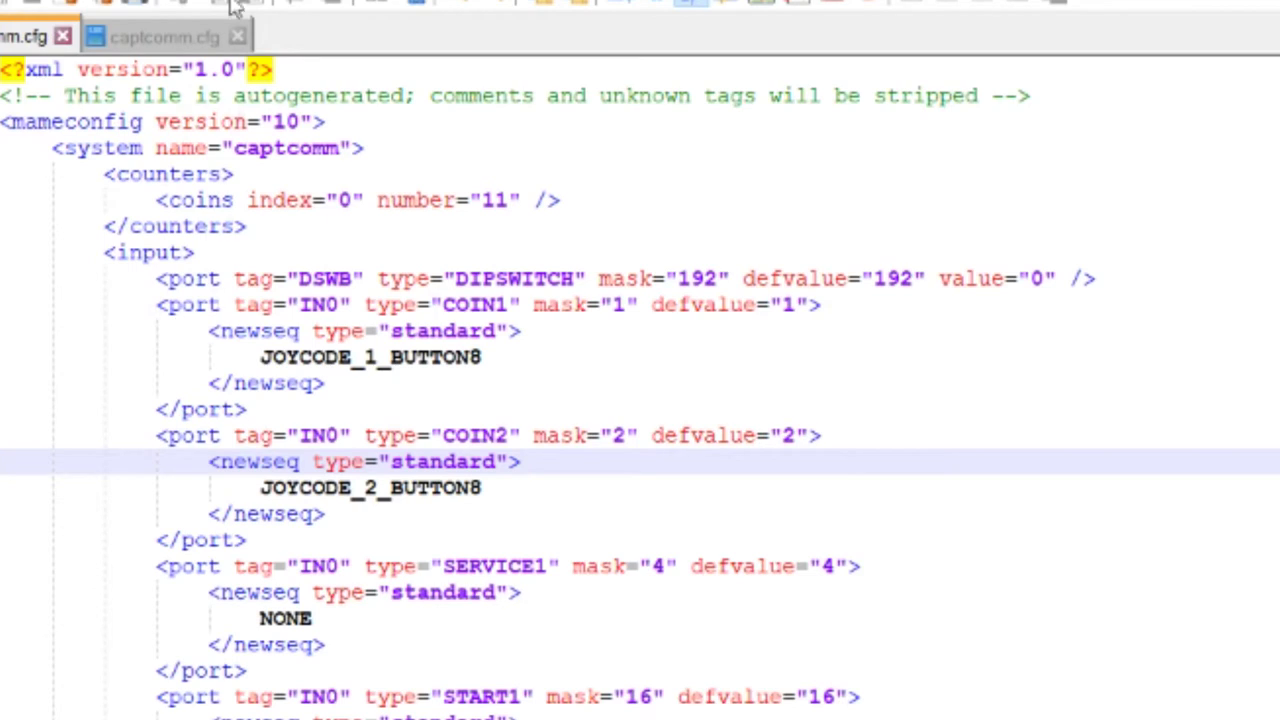
{"action": "left_click", "coordinate": [170, 40]}
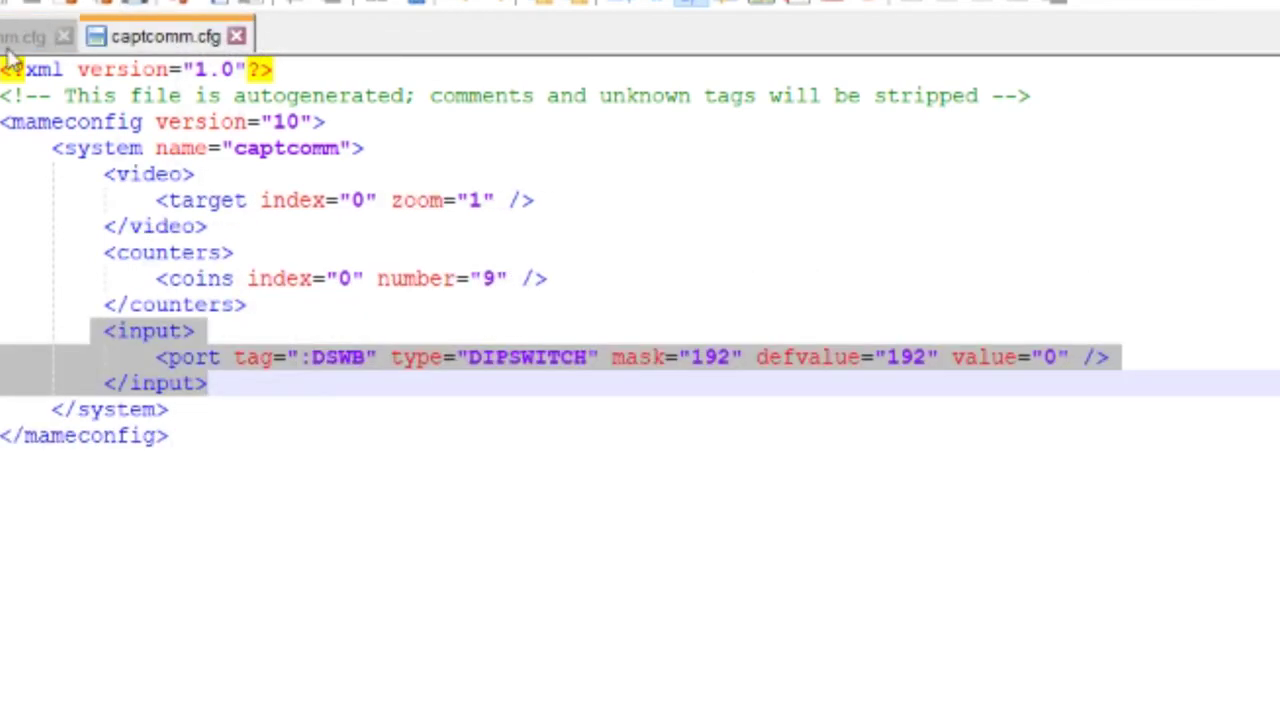
- Copy the whole video block from captcomm.cfg and paste it below the counters section of the other cfg file
{"action": "left_click_drag", "start_coordinate": [104, 174], "coordinate": [244, 224]}
{"action": "right_click", "coordinate": [203, 228]}
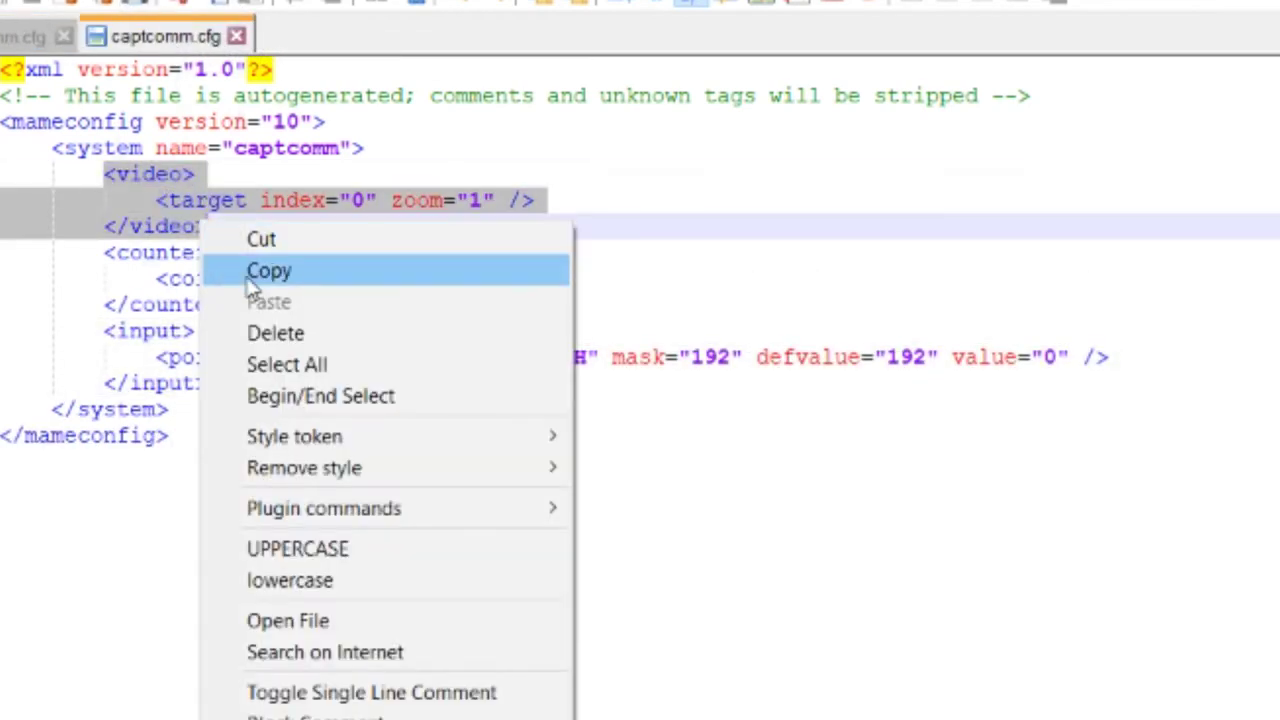
{"action": "left_click", "coordinate": [237, 270]}
{"action": "left_click", "coordinate": [6, 44]}
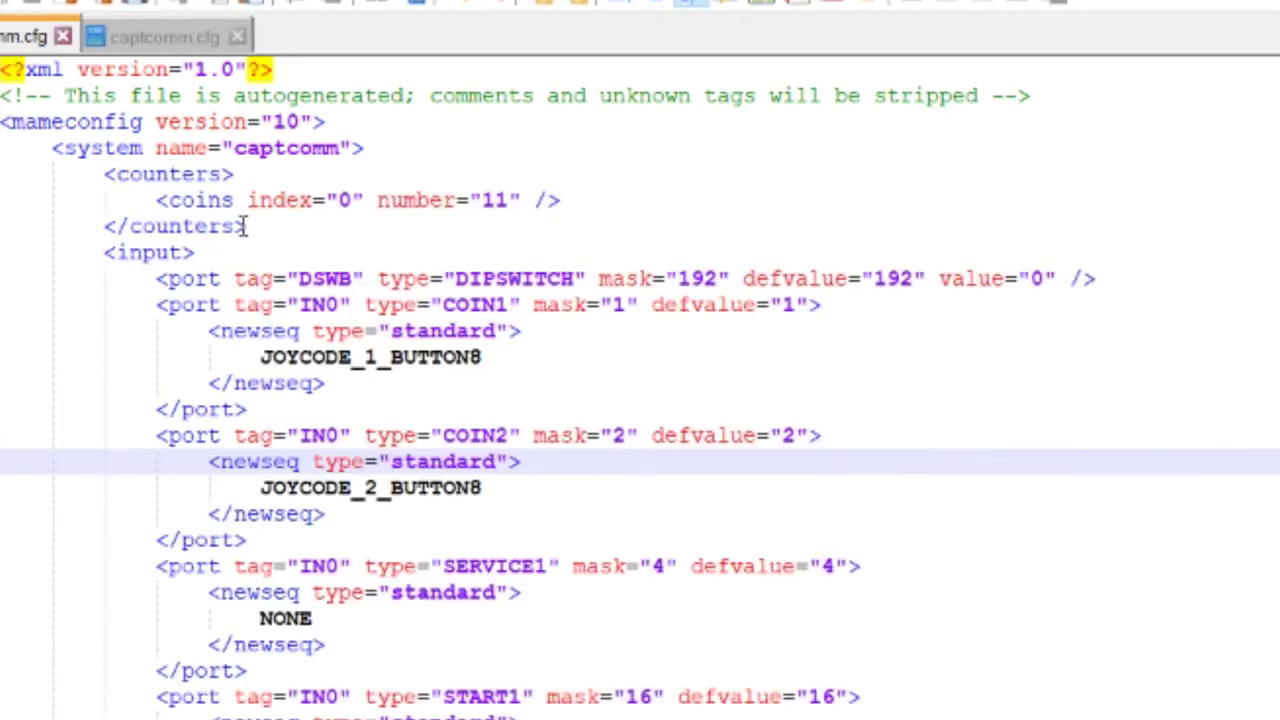
{"action": "left_click", "coordinate": [305, 227]}
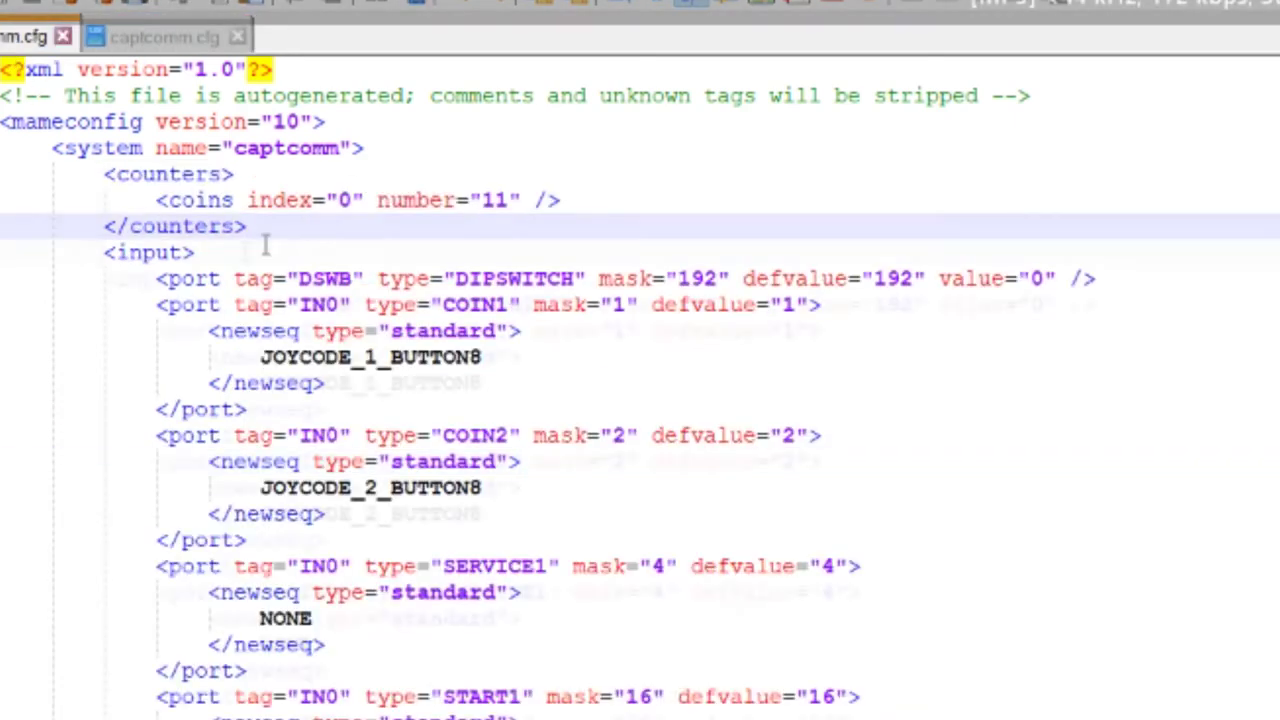
{"action": "key", "text": "Return"}
{"action": "right_click", "coordinate": [171, 258]}
{"action": "left_click", "coordinate": [237, 340]}
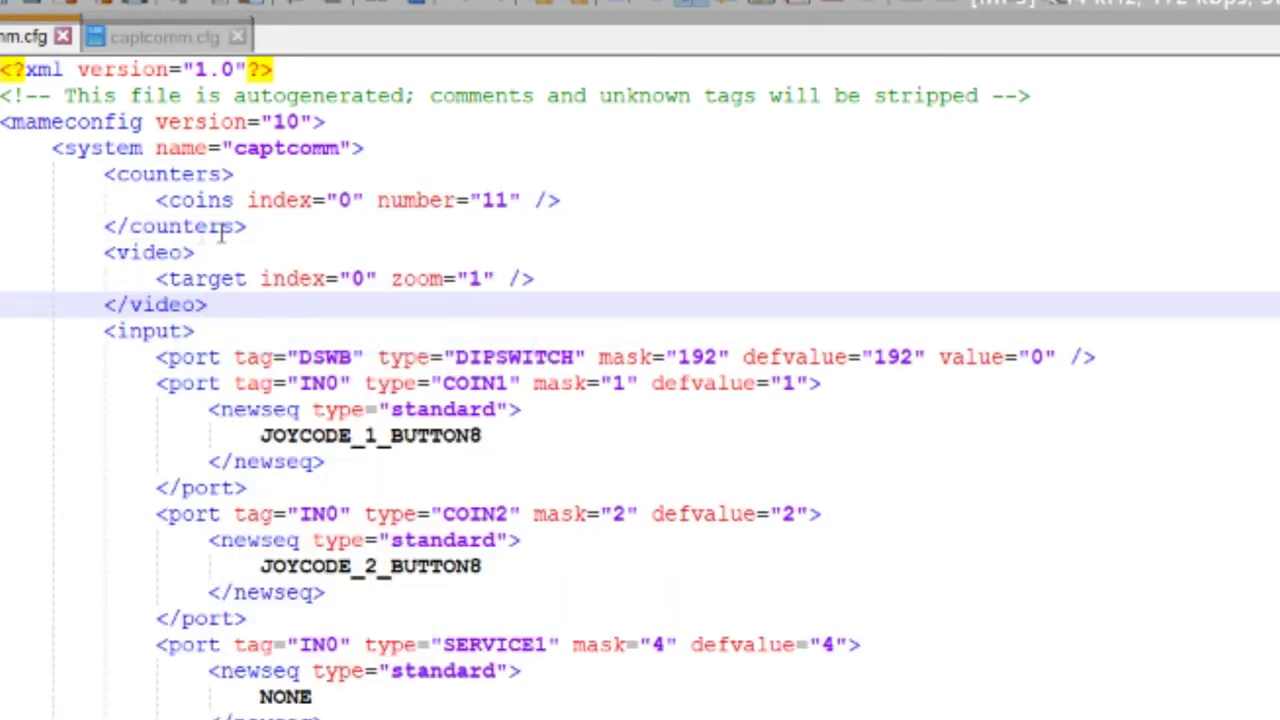
- Look over the added video block and the joystick and button mappings in the cfg file's input section
{"action": "left_click", "coordinate": [306, 253]}
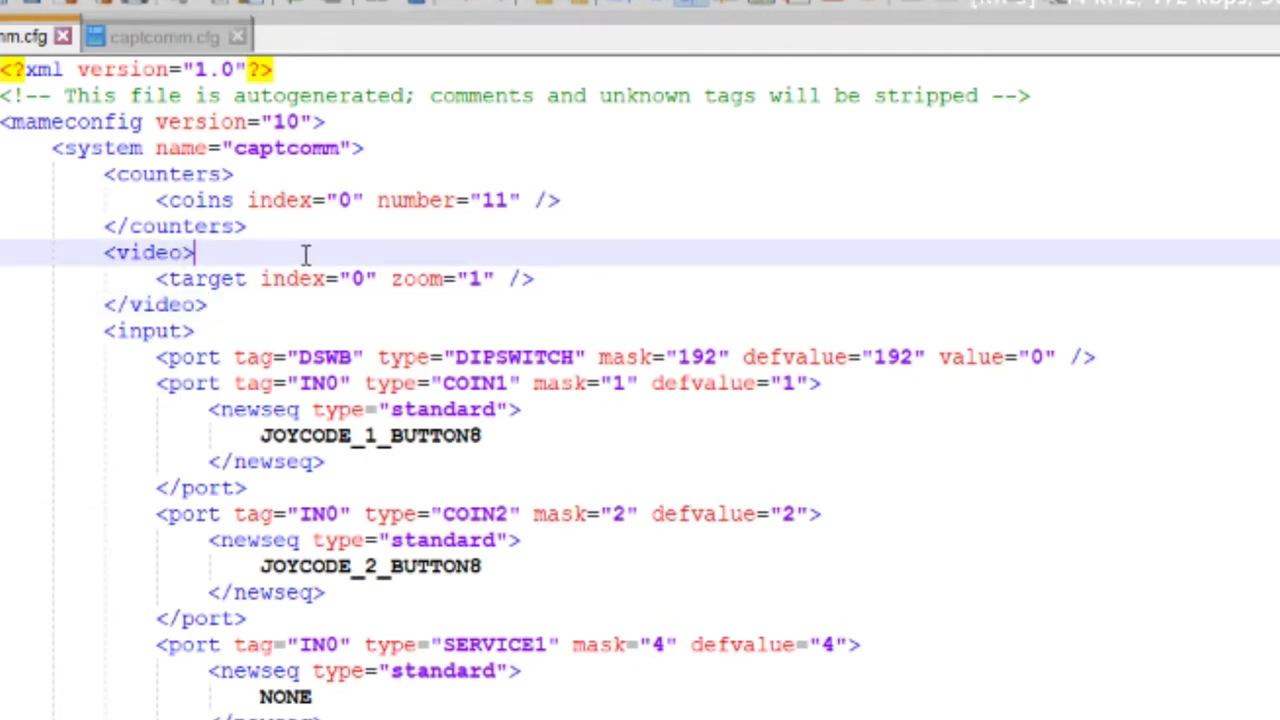
{"action": "left_click", "coordinate": [416, 326]}
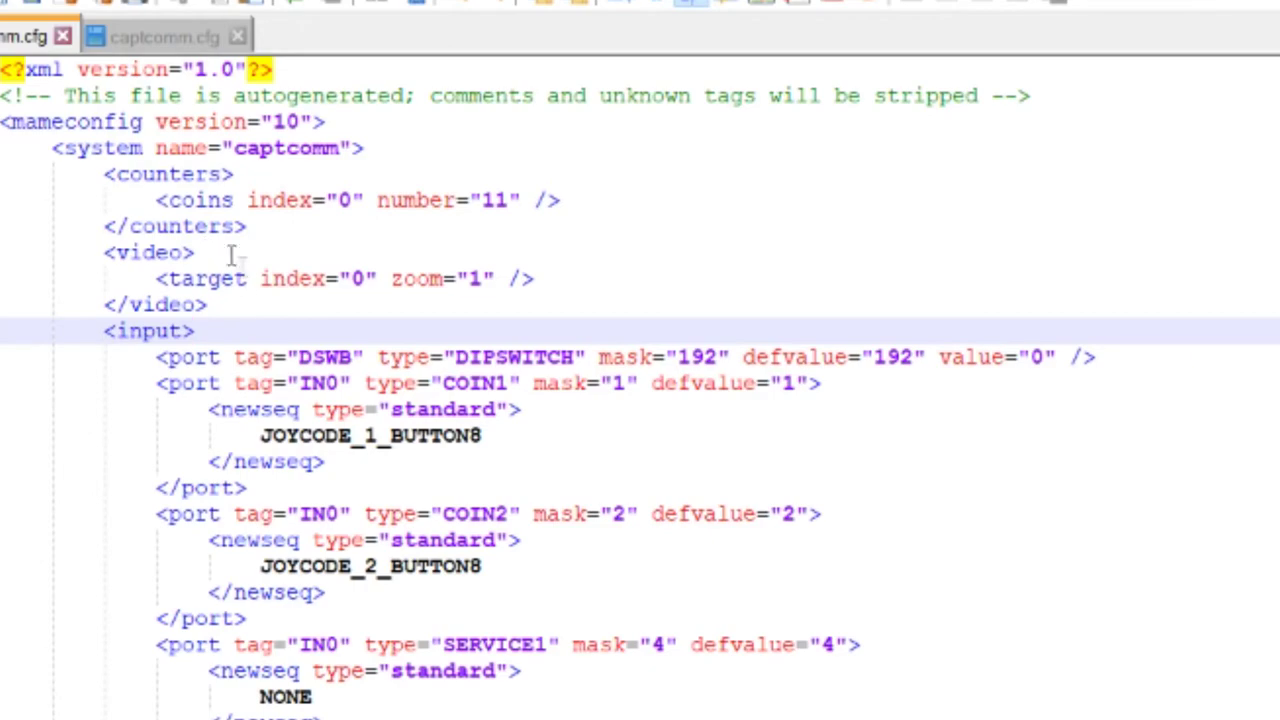
{"action": "scroll", "coordinate": [333, 370], "scroll_direction": "down", "scroll_amount": 6}
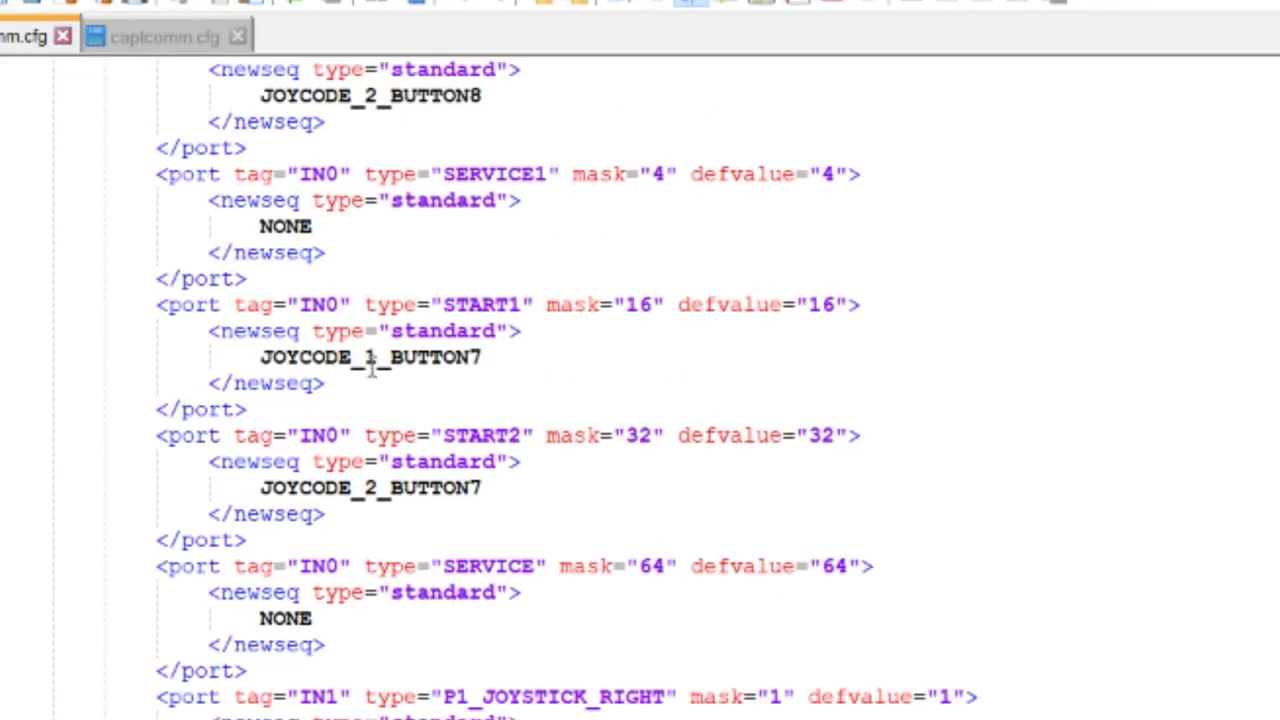
{"action": "scroll", "coordinate": [378, 380], "scroll_direction": "down", "scroll_amount": 20}
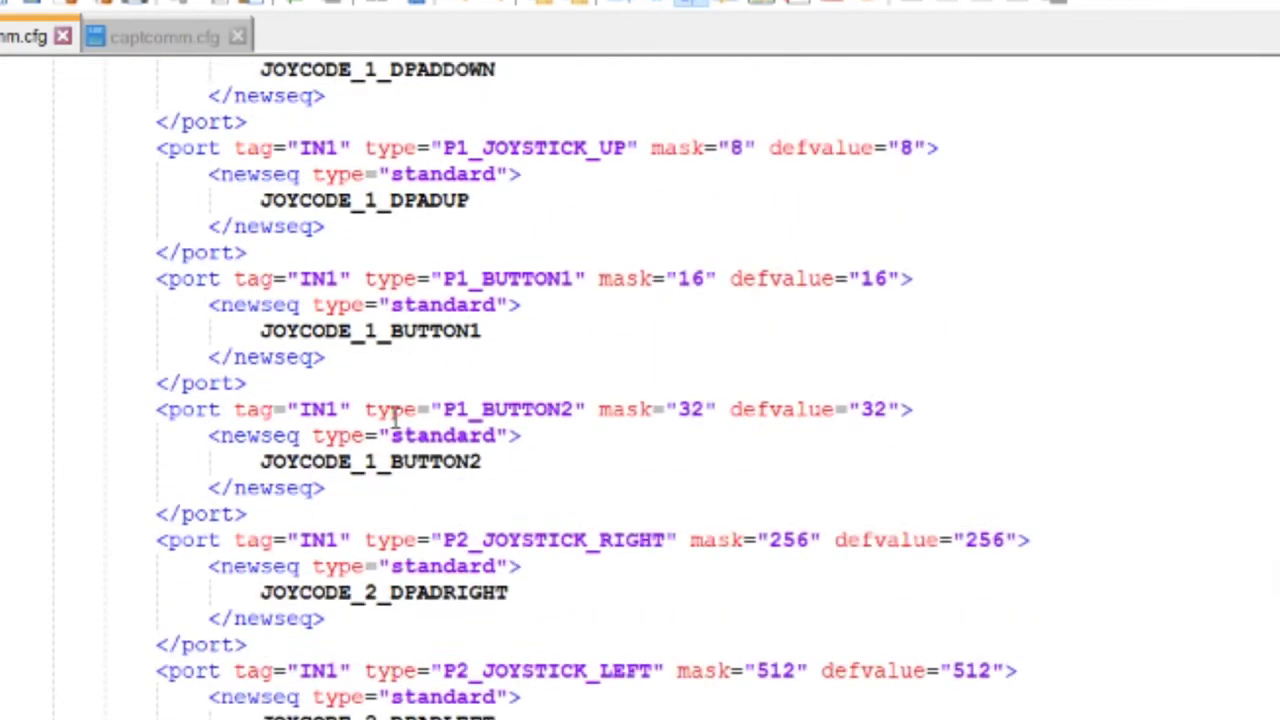
{"action": "scroll", "coordinate": [406, 670], "scroll_direction": "up", "scroll_amount": 20}
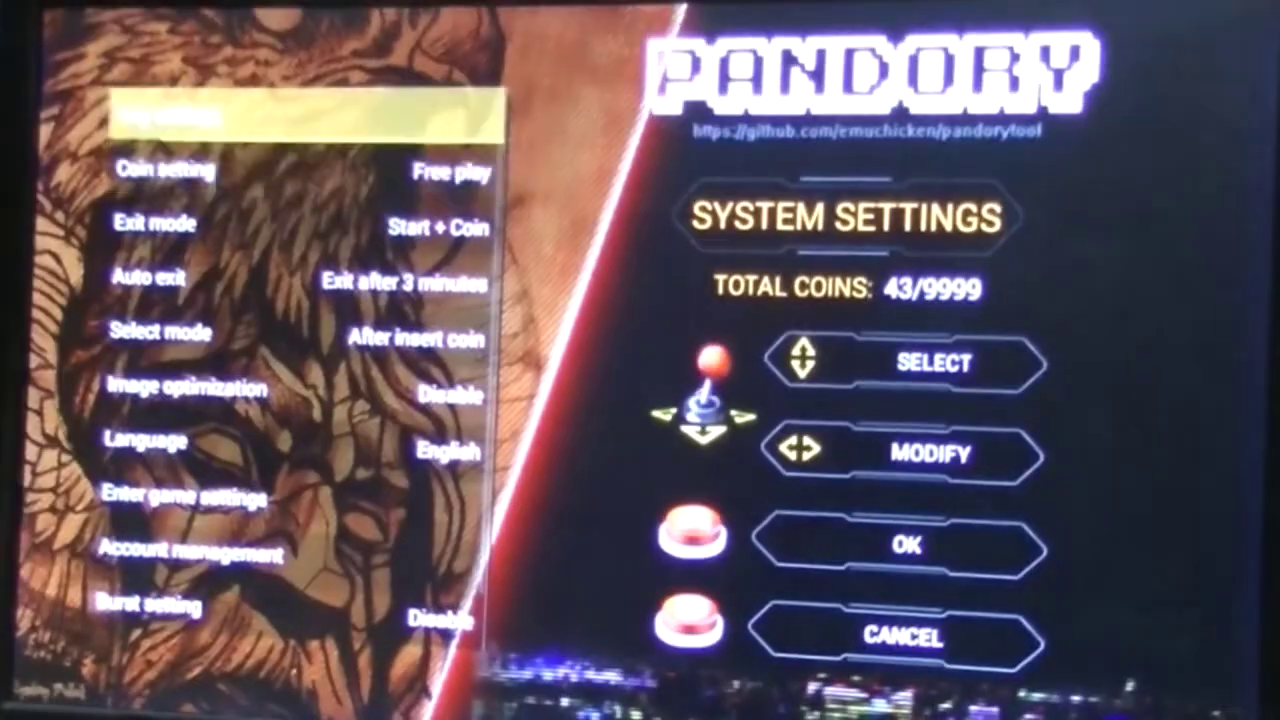
- Open the gamepad settings through Key settings in the Pandory system settings and review the controllers' player assignments
{"action": "key", "text": "Down"}
{"action": "key", "text": "Up"}
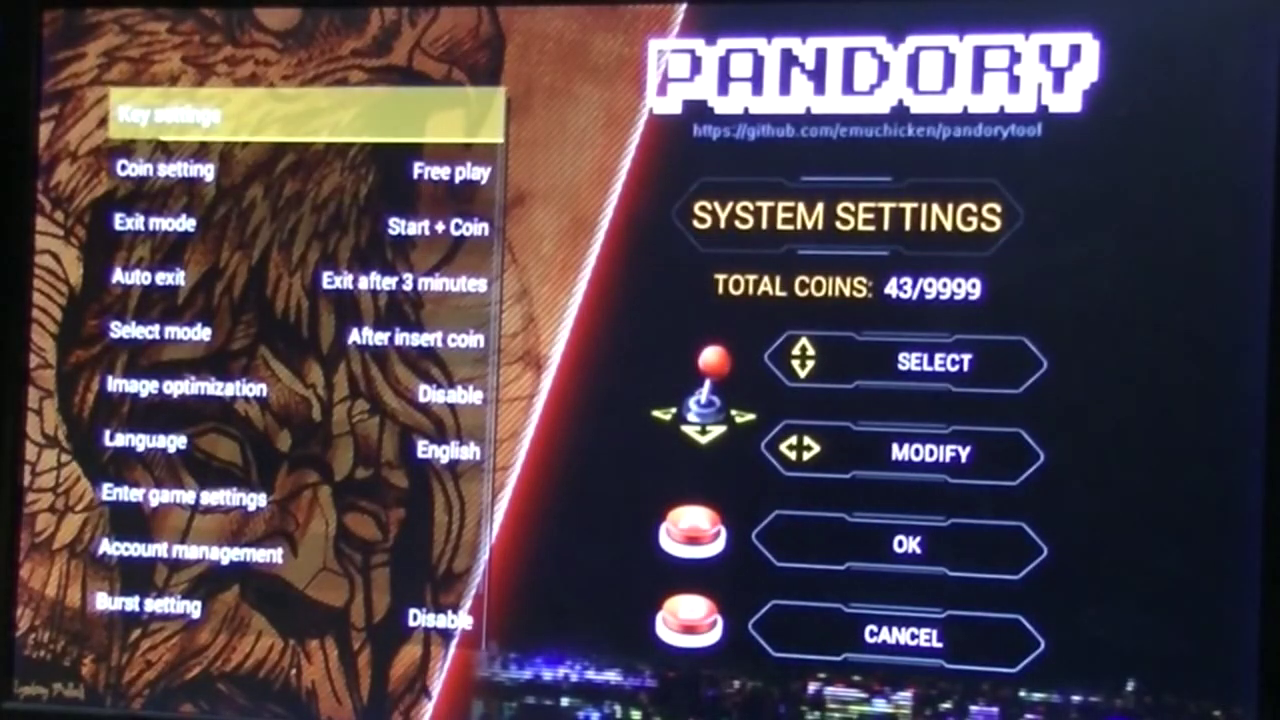
{"action": "key", "text": "Return"}
{"action": "key", "text": "Down"}
{"action": "key", "text": "Down"}
{"action": "key", "text": "Return"}
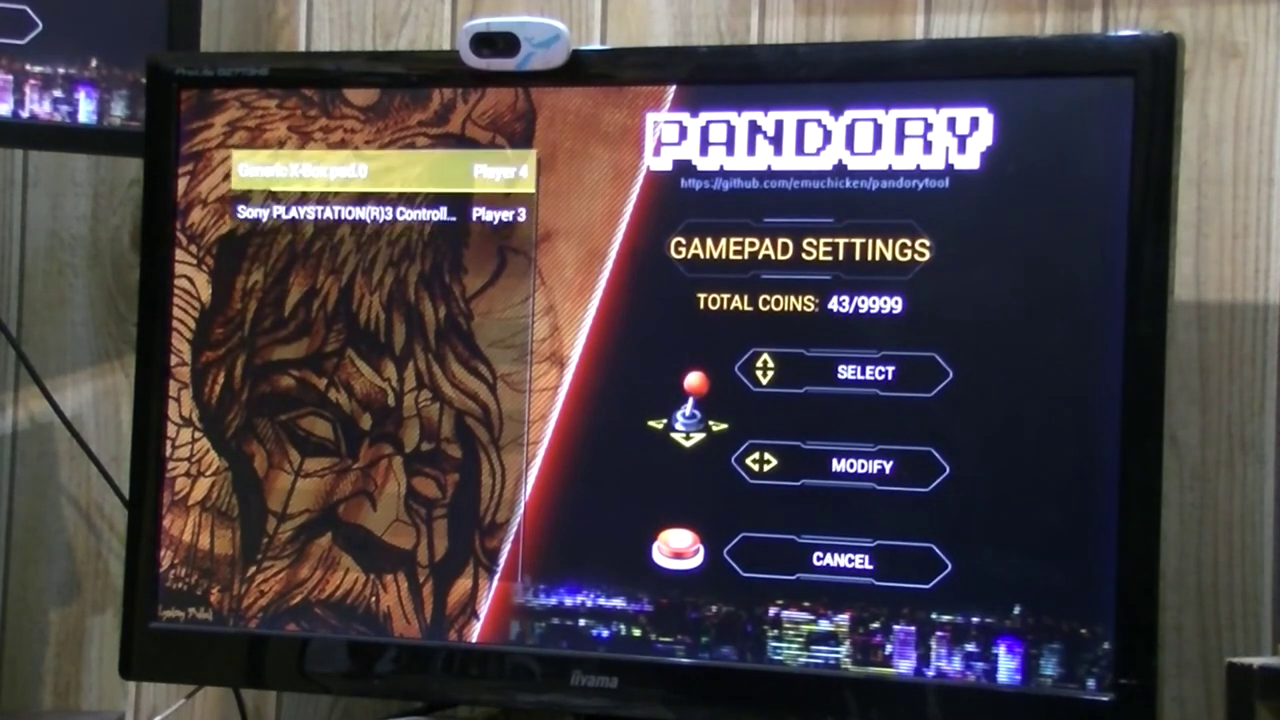
{"action": "key", "text": "Down"}
{"action": "key", "text": "Escape"}
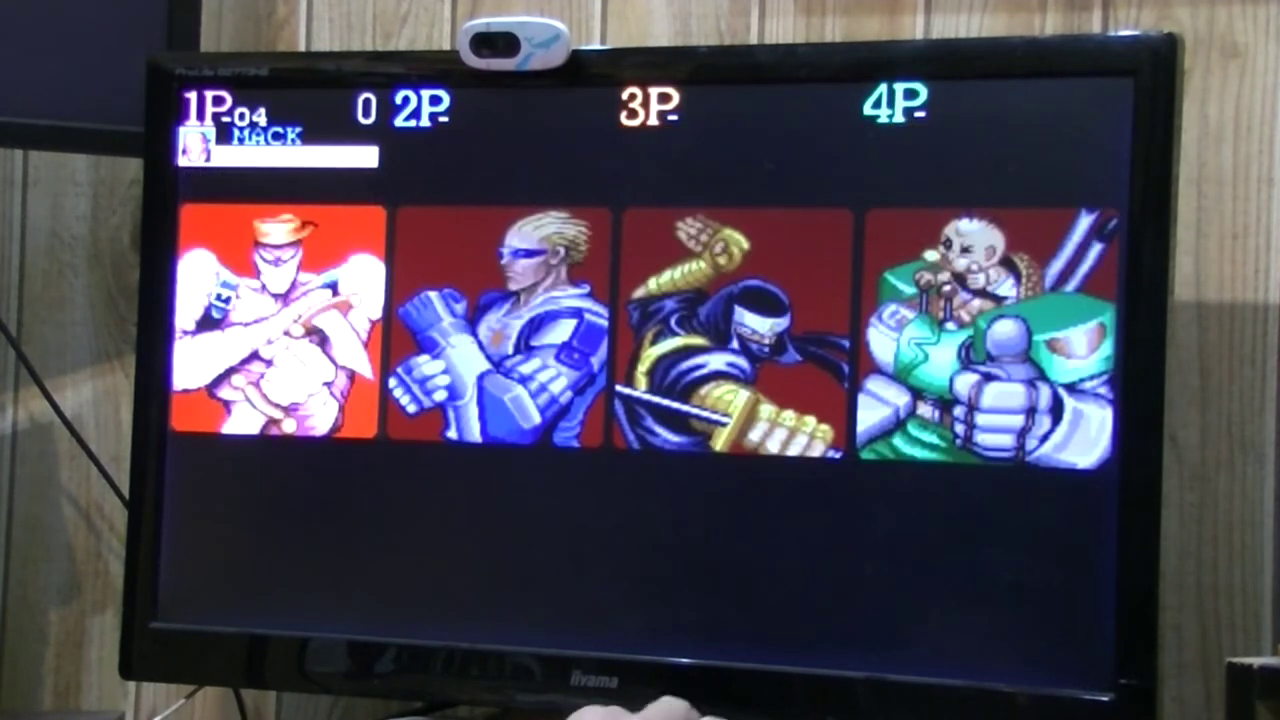
{"action": "key", "text": "Return"}
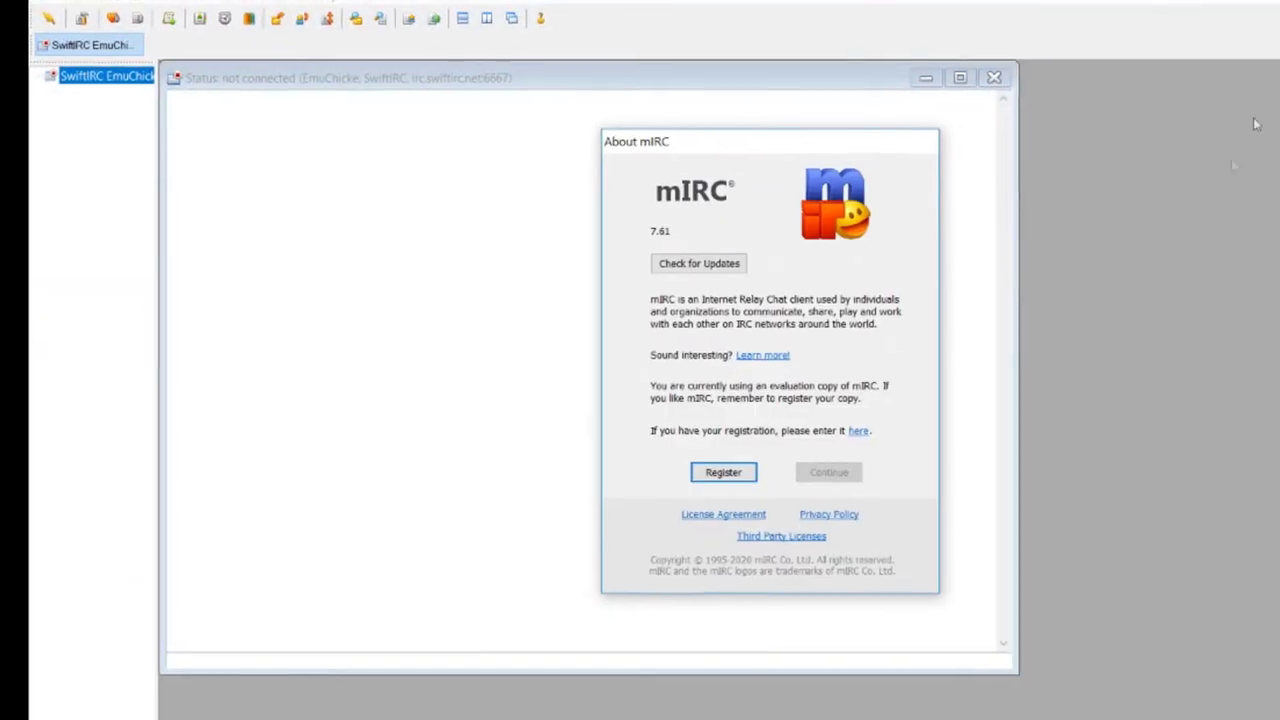
- Switch to mIRC, continue with the evaluation copy and browse the IRC server list in the connection options
{"action": "left_click", "coordinate": [845, 476]}
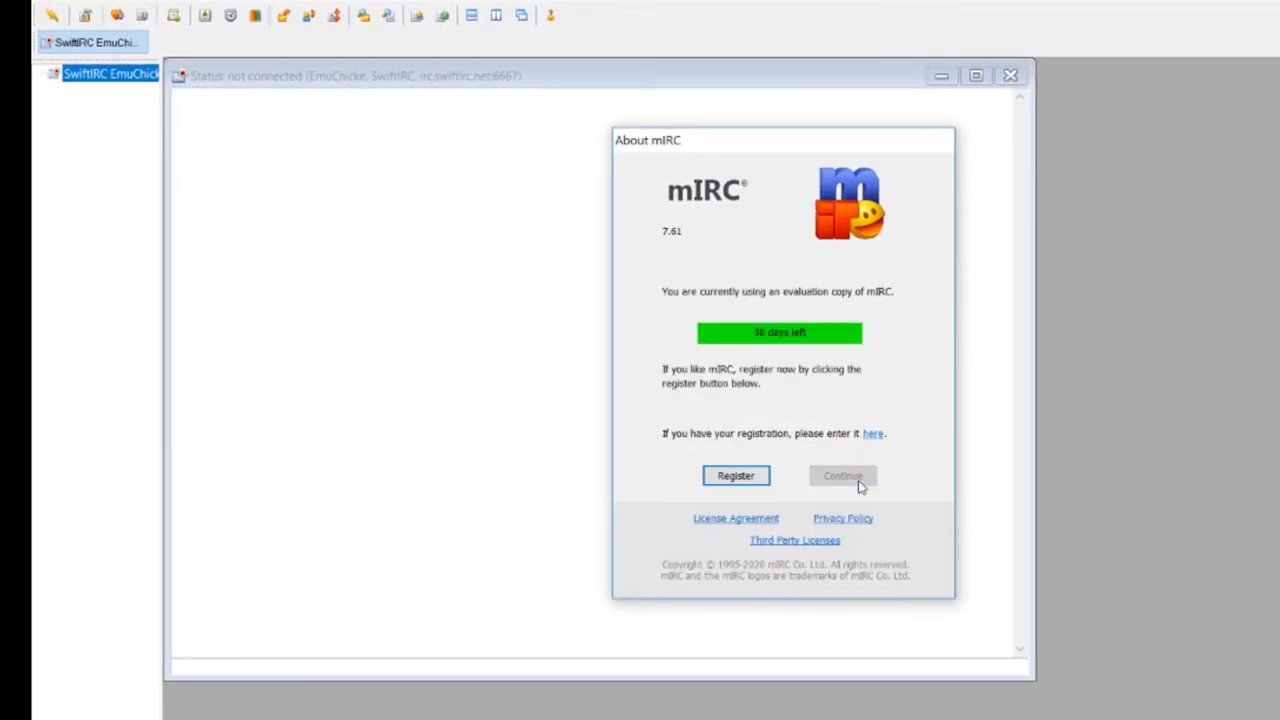
{"action": "left_click", "coordinate": [845, 480]}
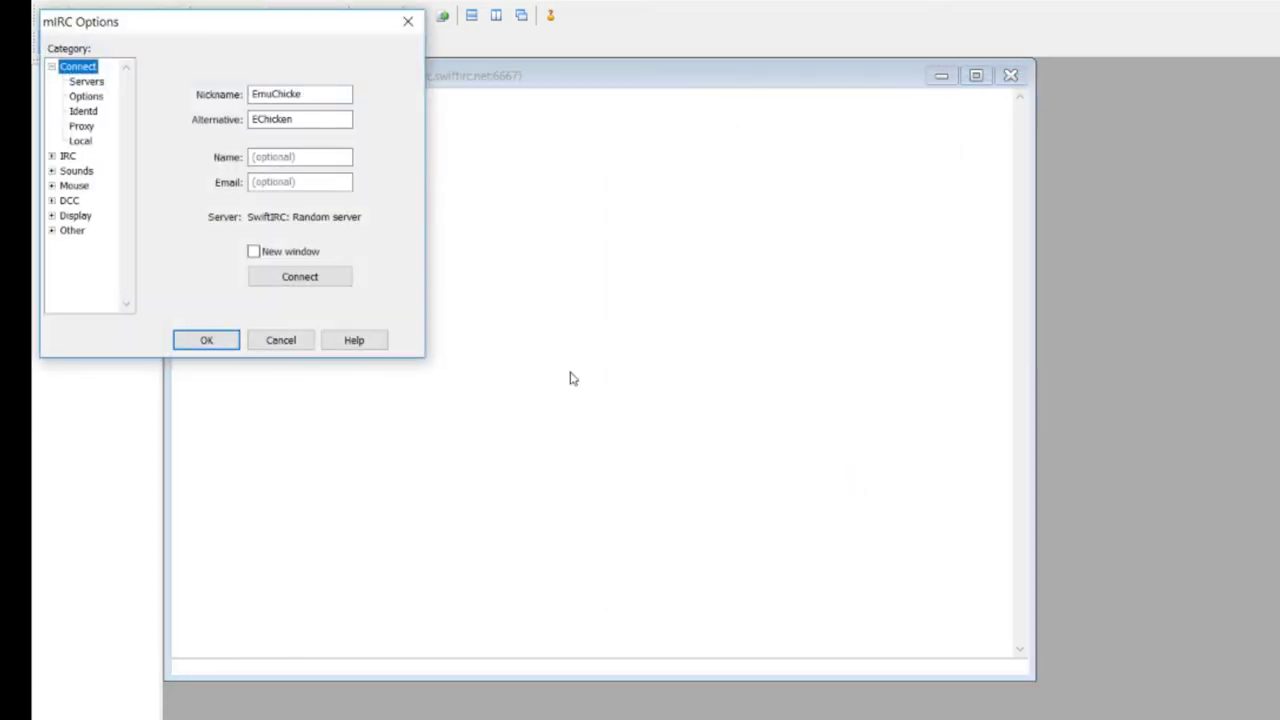
{"action": "left_click", "coordinate": [86, 83]}
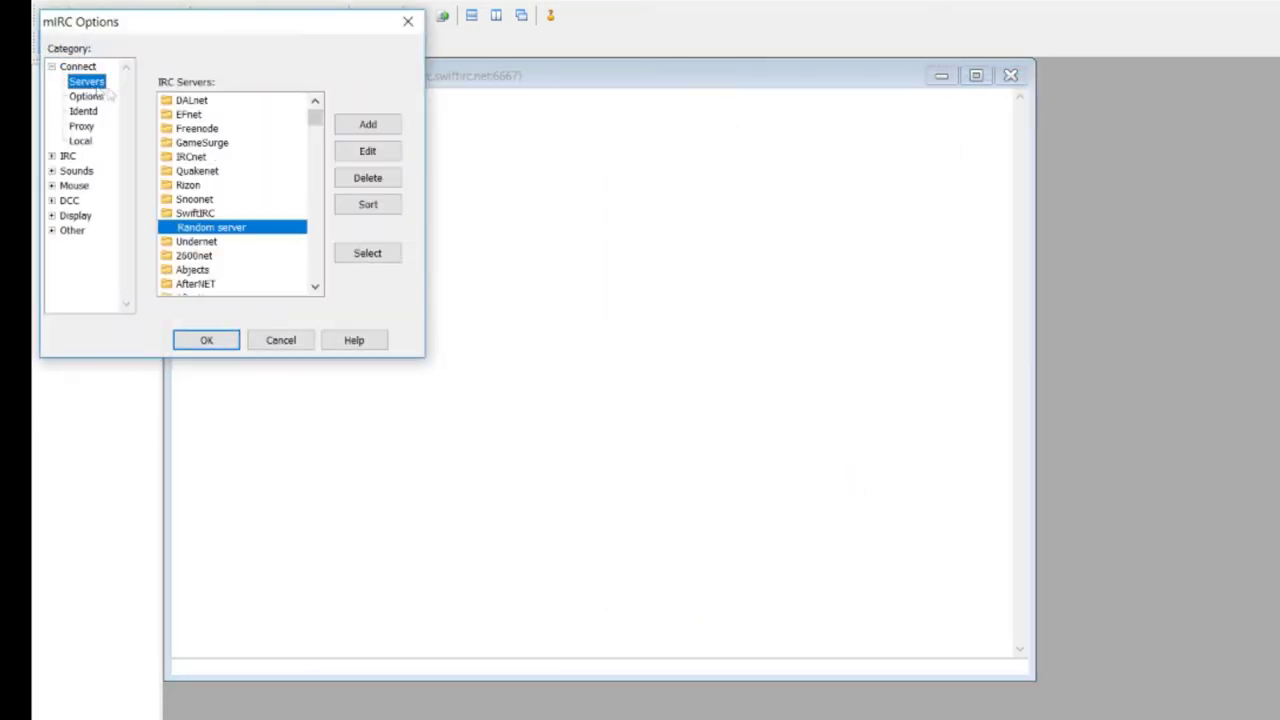
{"action": "scroll", "coordinate": [268, 150], "scroll_direction": "down", "scroll_amount": 2}
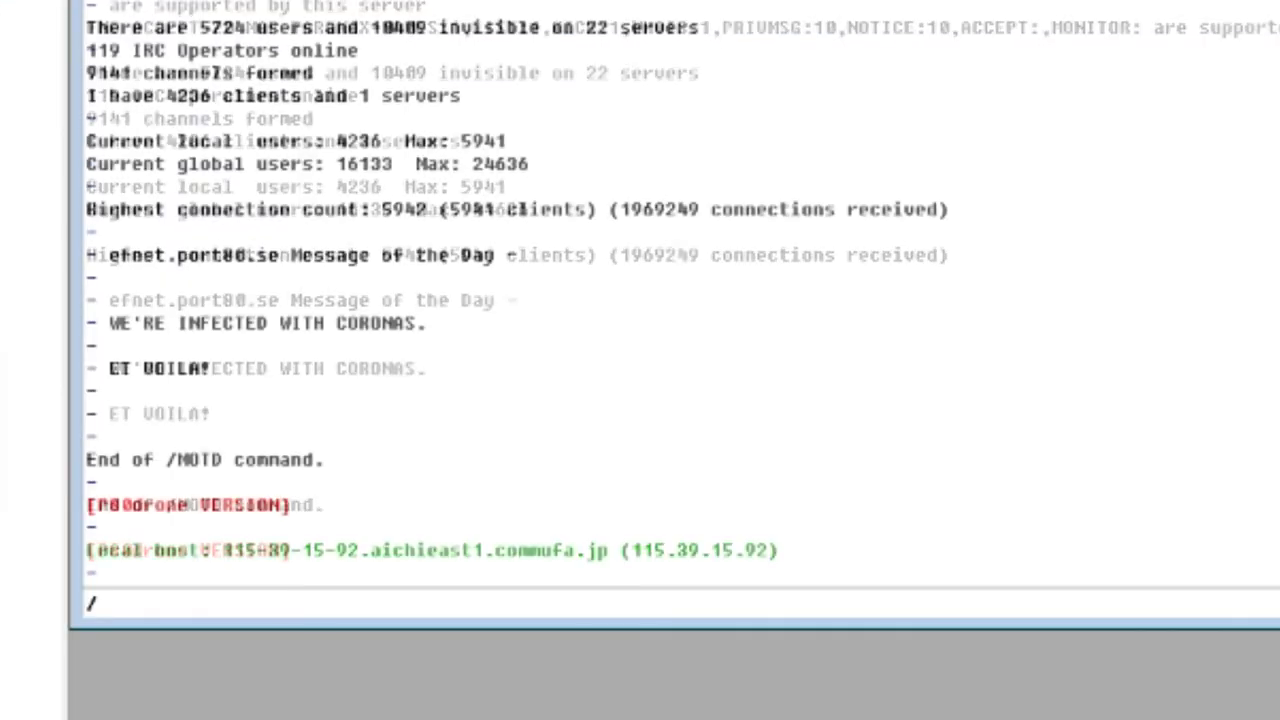
- Send the private message "HEJ!" to the contact's nickname with the /msg command
{"action": "type", "text": "ns"}
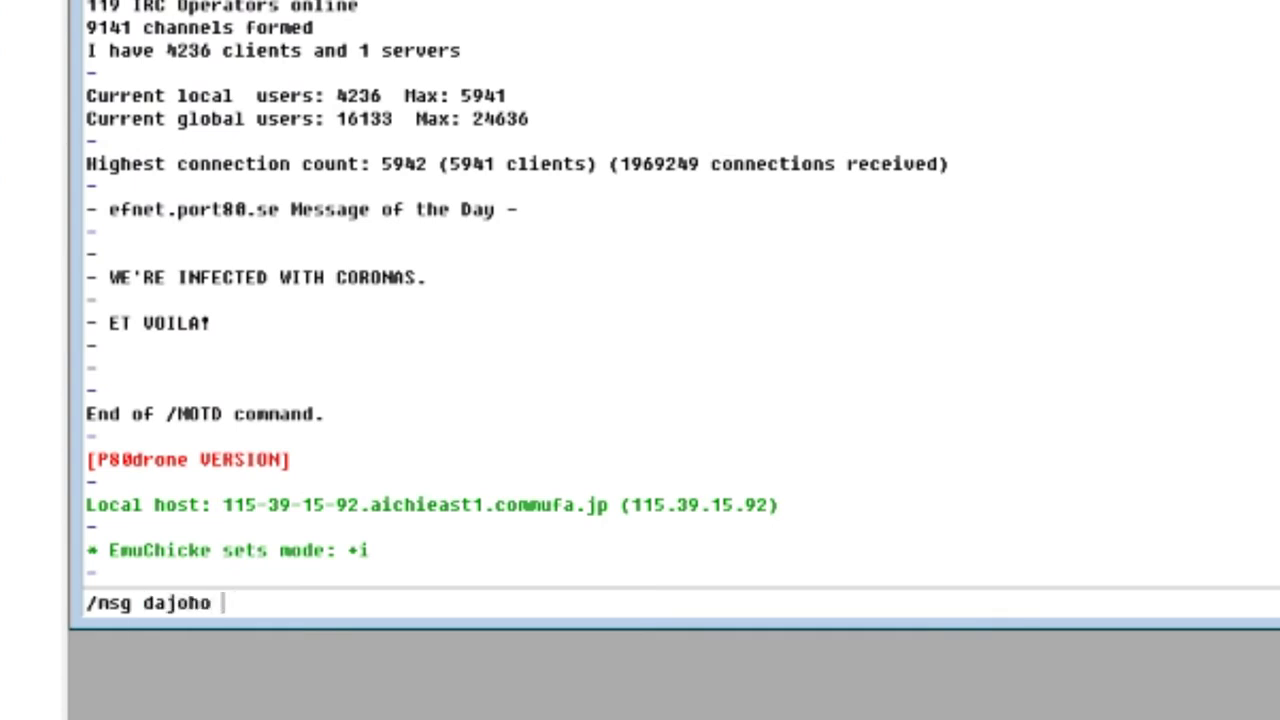
{"action": "type", "text": "g dajoho HEJ!"}
{"action": "key", "text": "Return"}
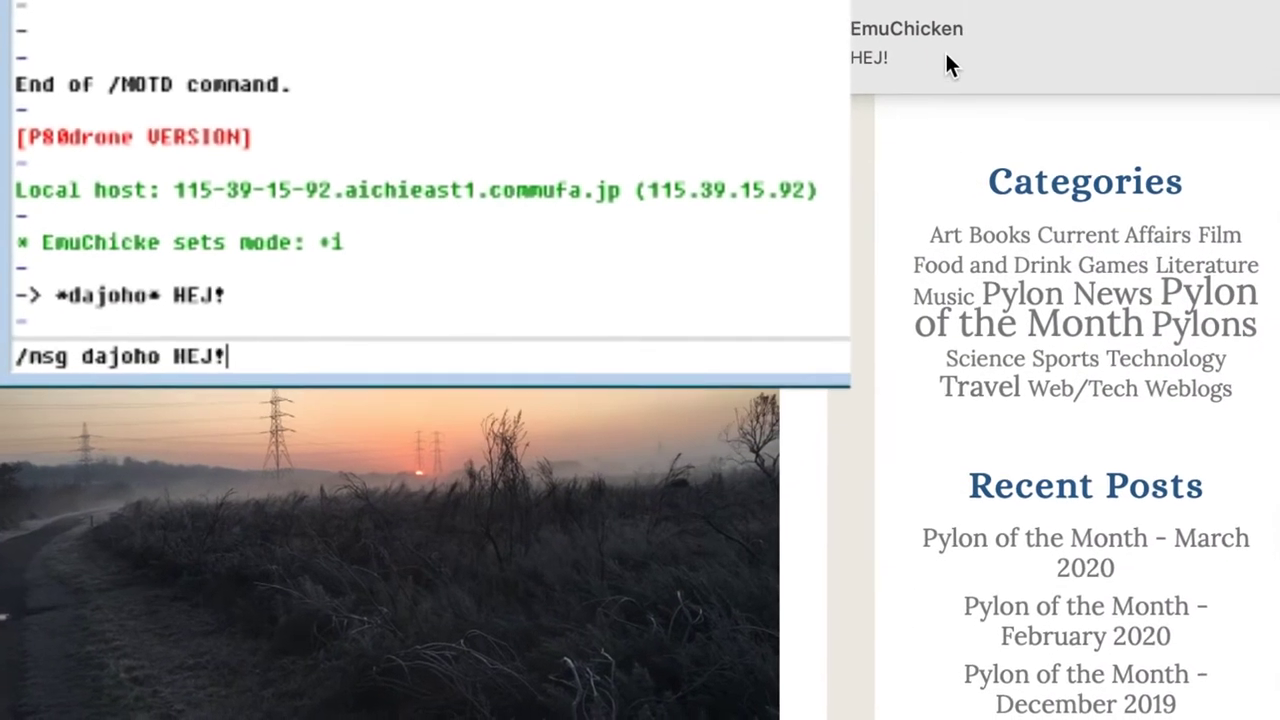
- Open the chat from the incoming message notification and reply "hello there"
{"action": "left_click", "coordinate": [948, 60]}
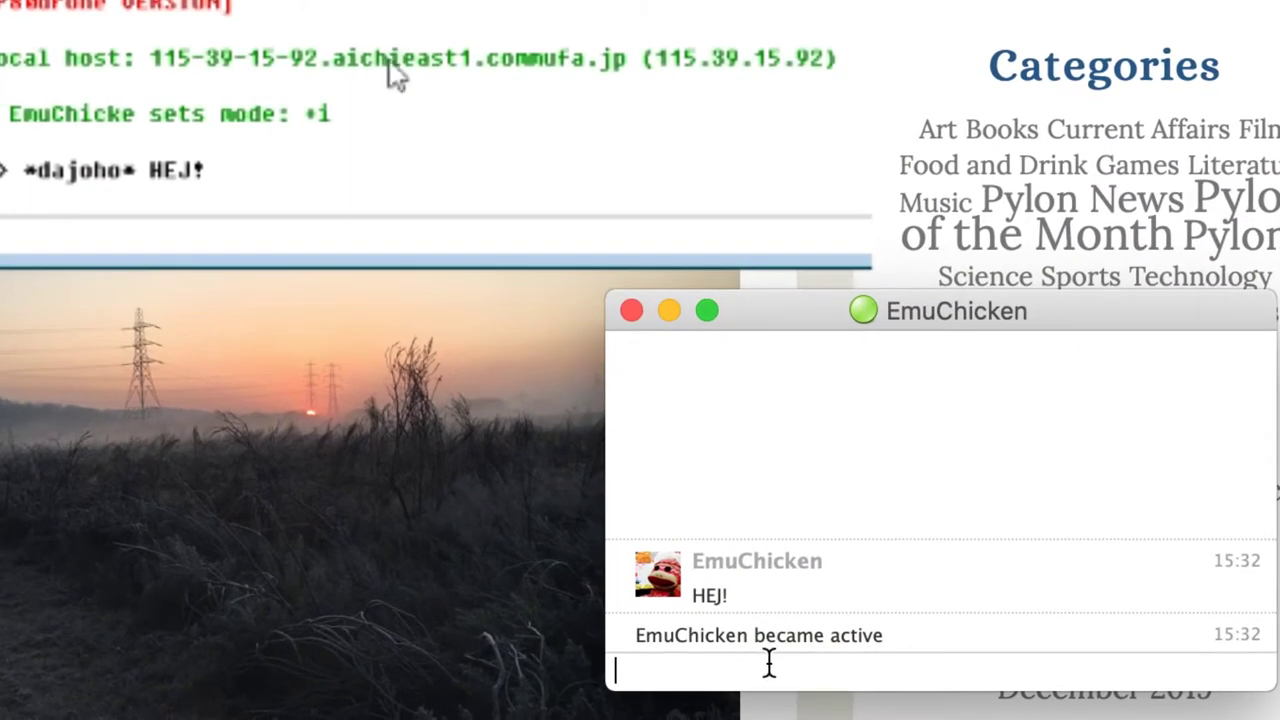
{"action": "type", "text": "hello there"}
{"action": "key", "text": "Return"}
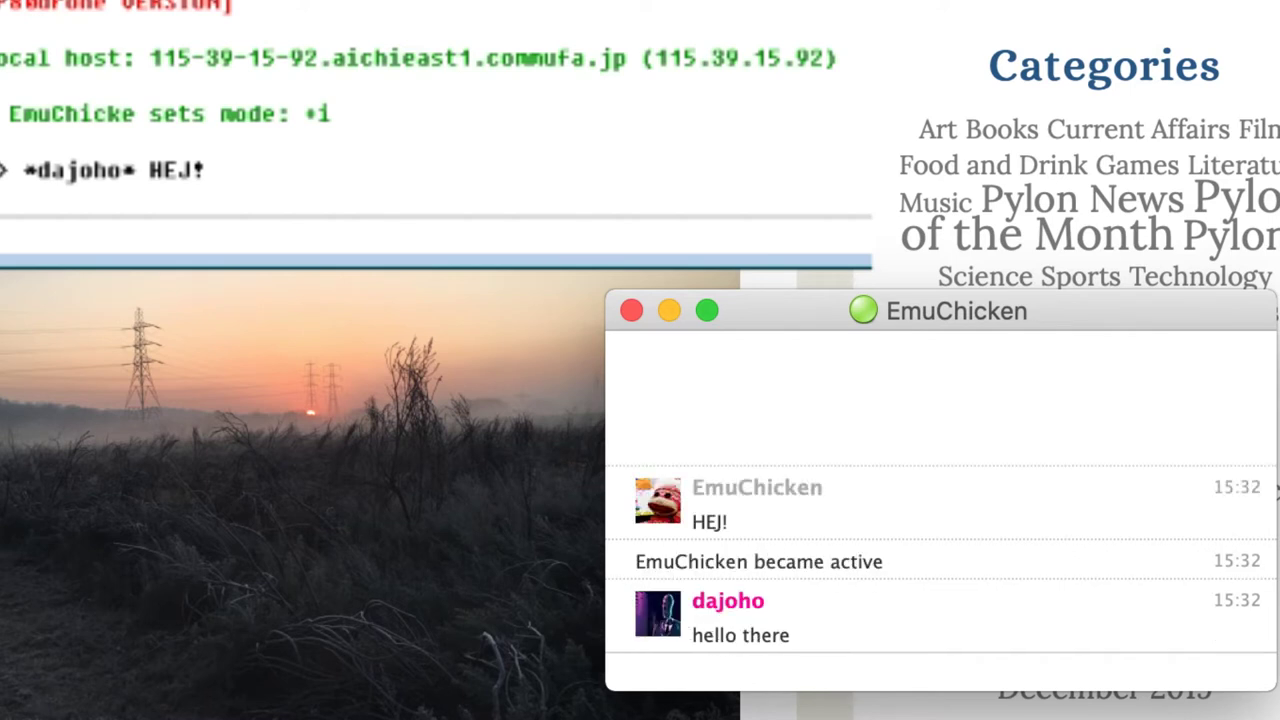
- Send the contact the message "what the bloody hell do you want?" in the Adium chat
{"action": "type", "text": "what the blood"}
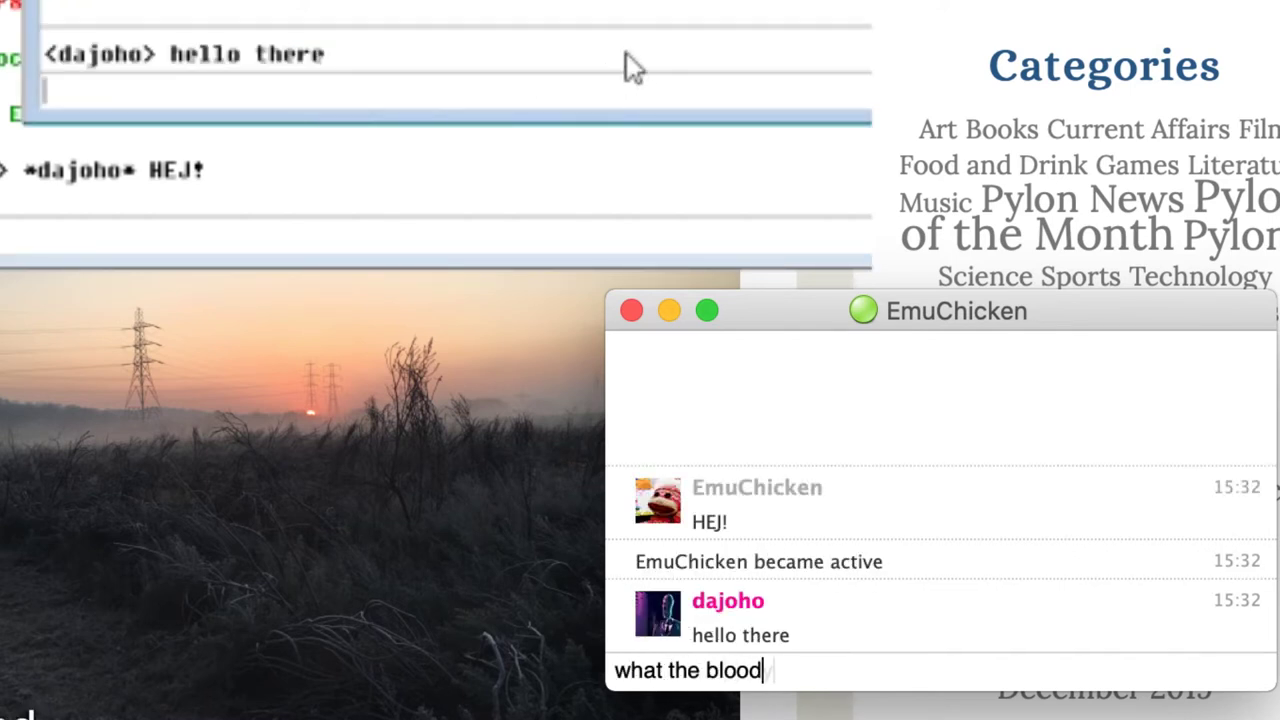
{"action": "type", "text": "y hello do"}
{"action": "key", "text": "BackSpace"}
{"action": "key", "text": "BackSpace"}
{"action": "key", "text": "BackSpace"}
{"action": "key", "text": "BackSpace"}
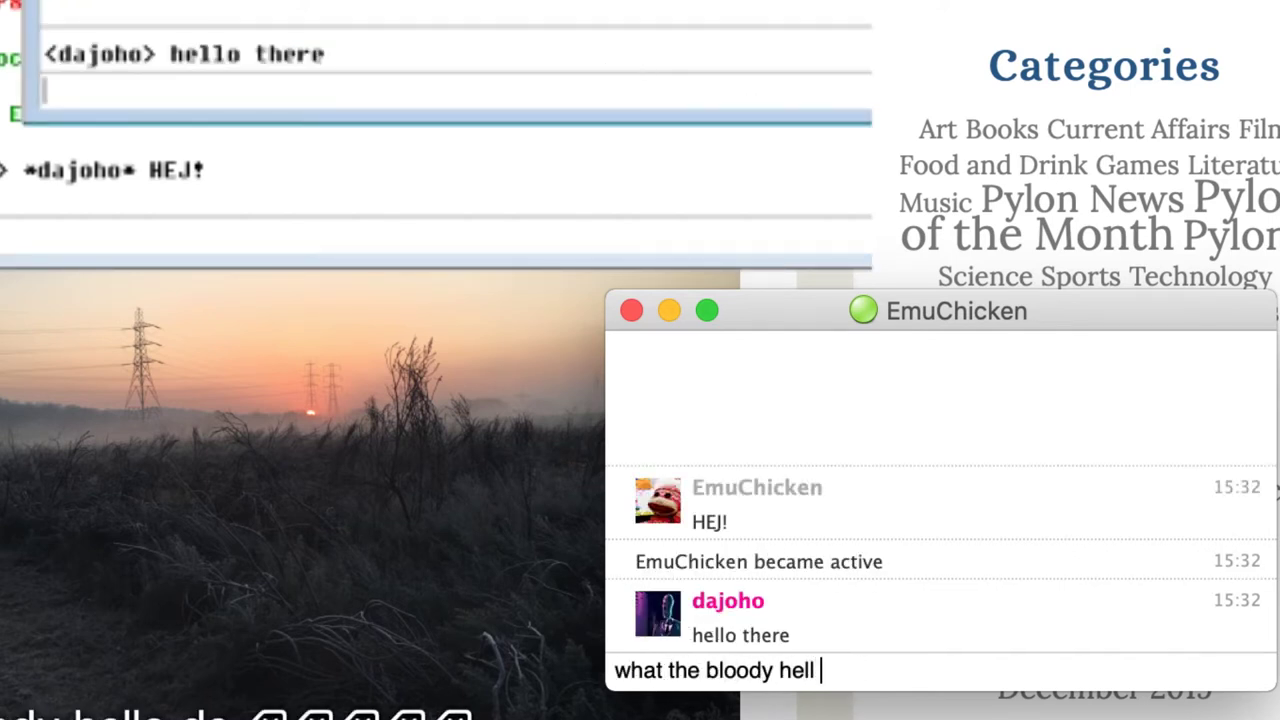
{"action": "type", "text": "do you want?"}
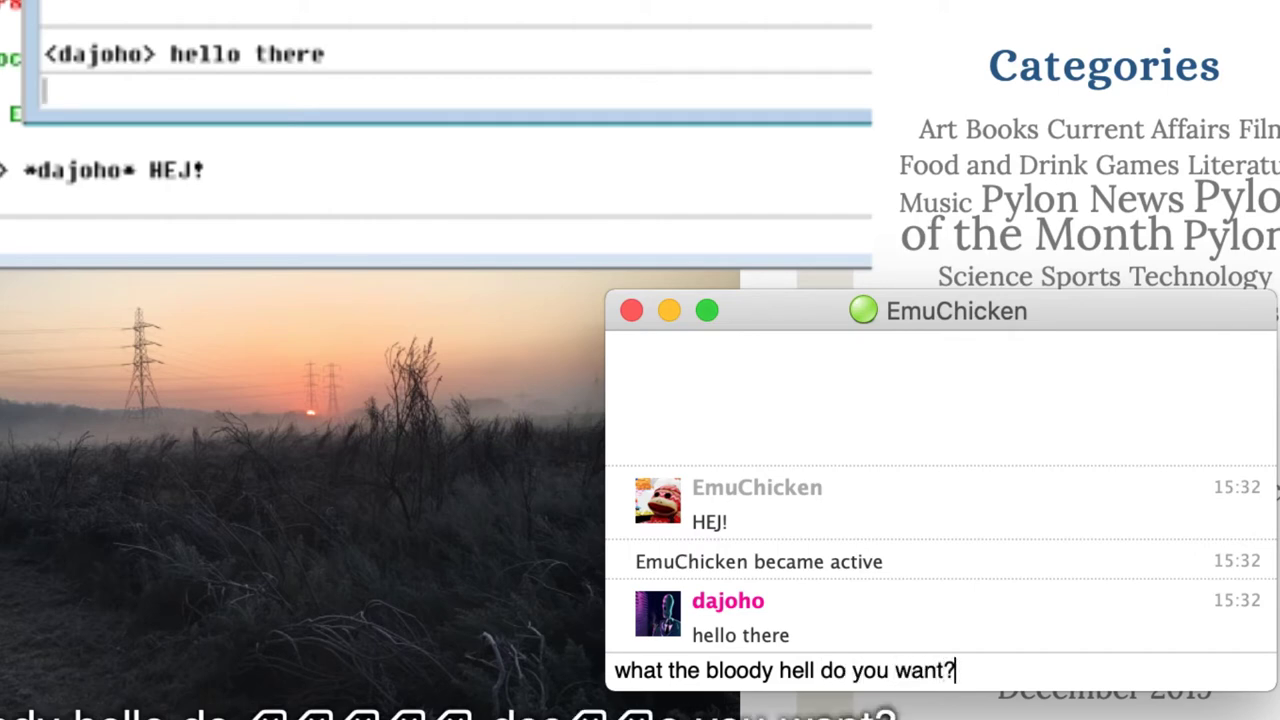
{"action": "key", "text": "Return"}
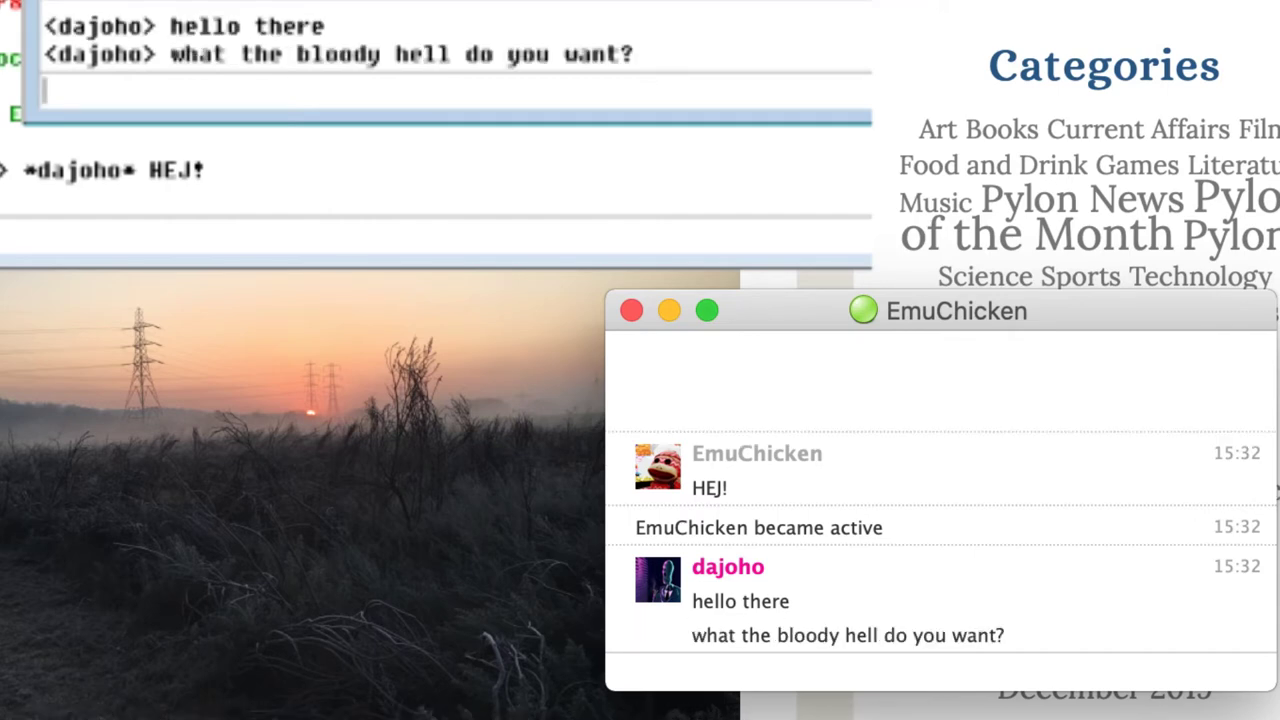
- Reply from the mIRC private chat with "EEP! Could you show us how to share our mame confgs?!"
{"action": "type", "text": "EEP!  Could "}
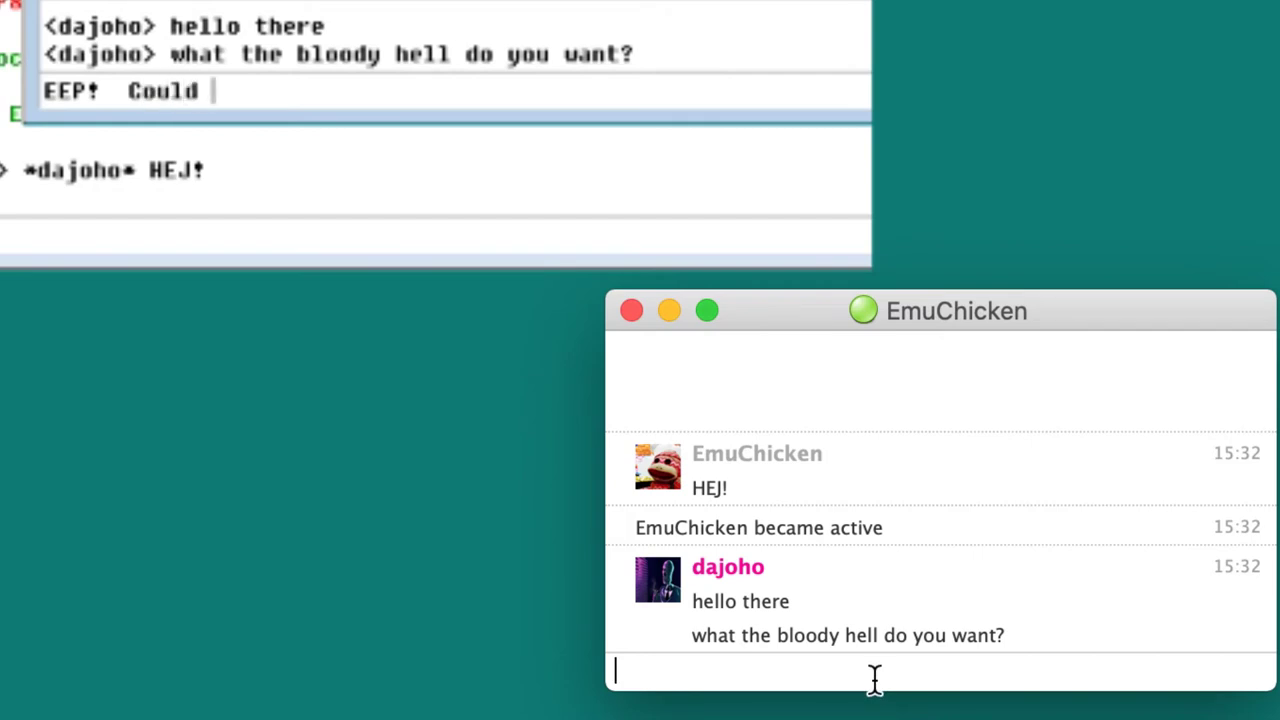
{"action": "type", "text": "you show "}
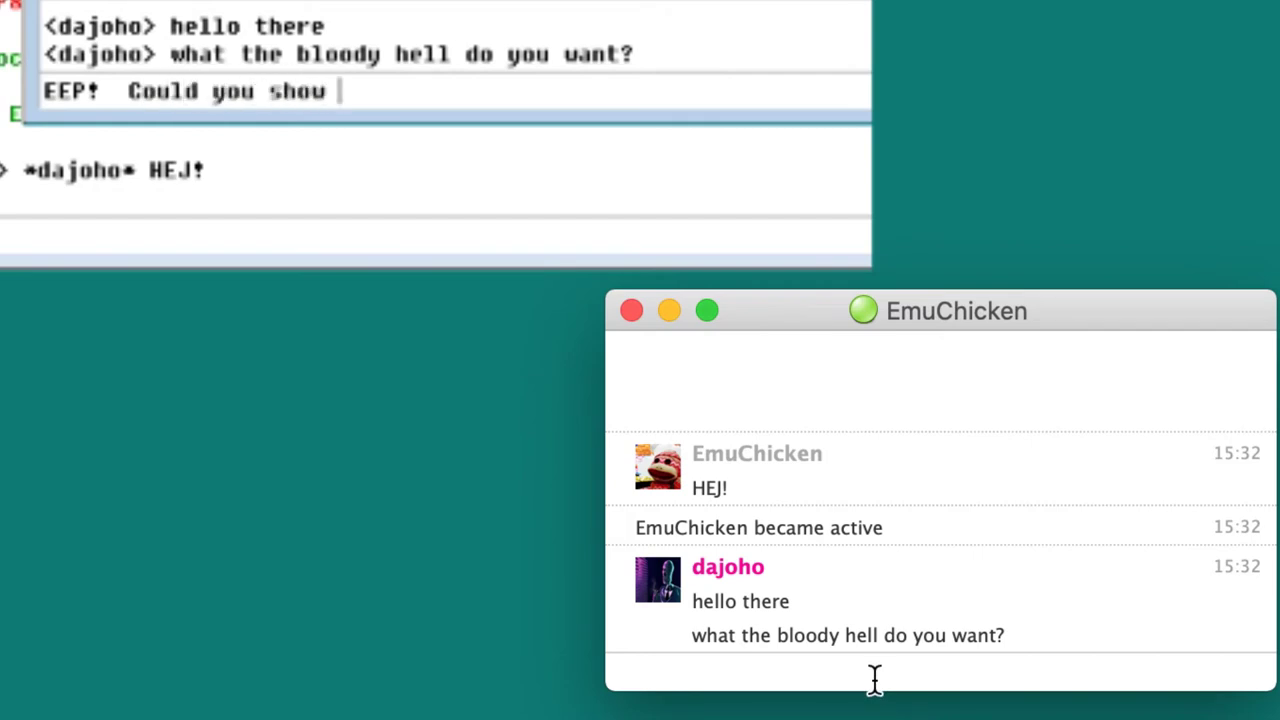
{"action": "type", "text": "us h"}
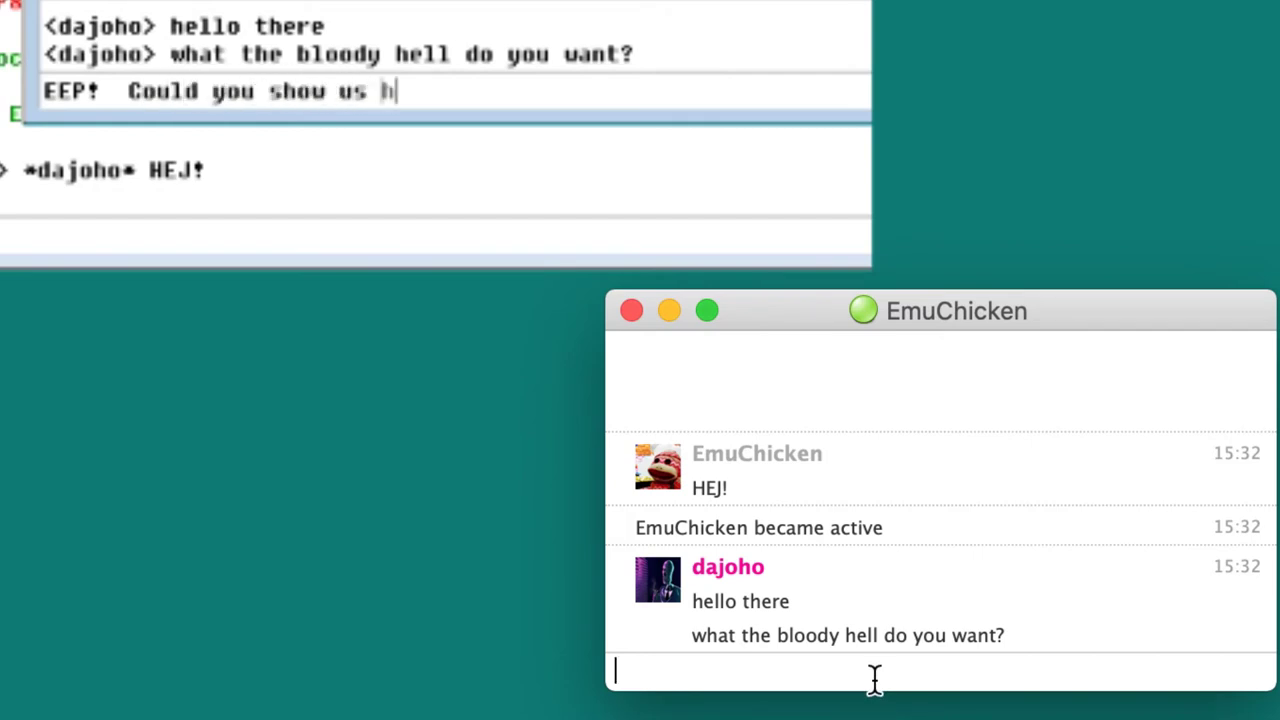
{"action": "type", "text": "ow to share our "}
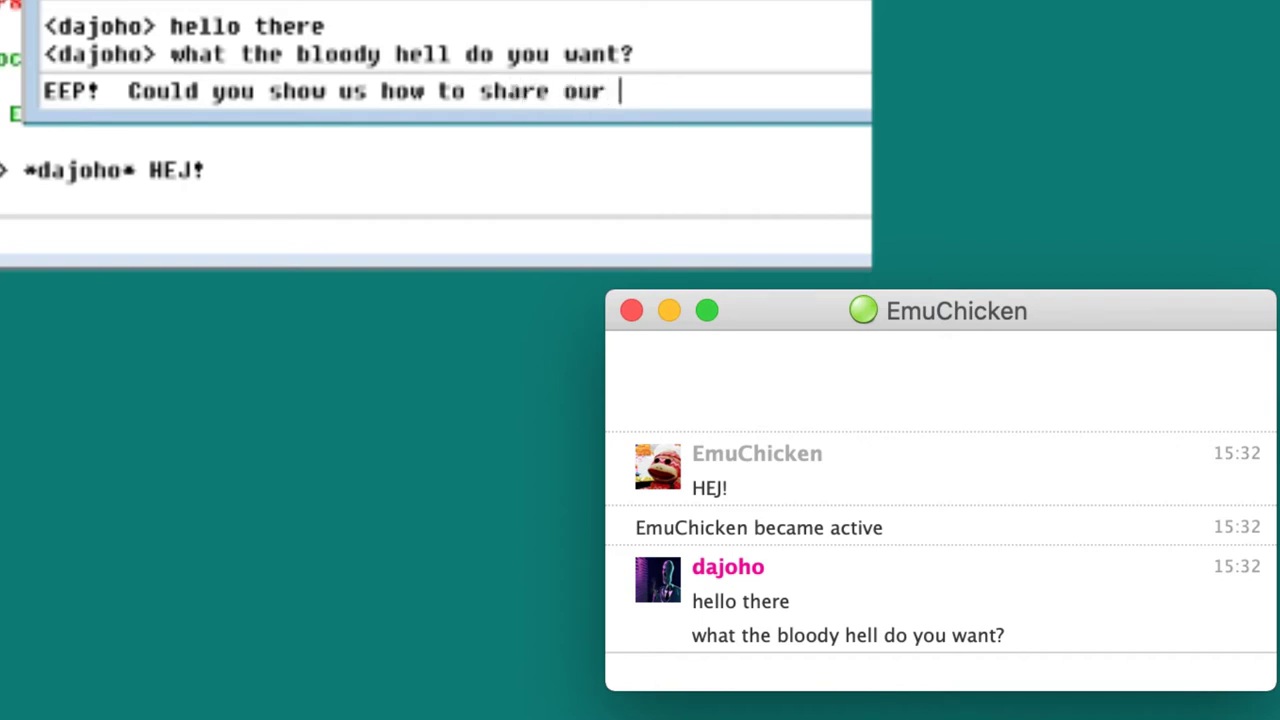
{"action": "type", "text": "mane confgs?!"}
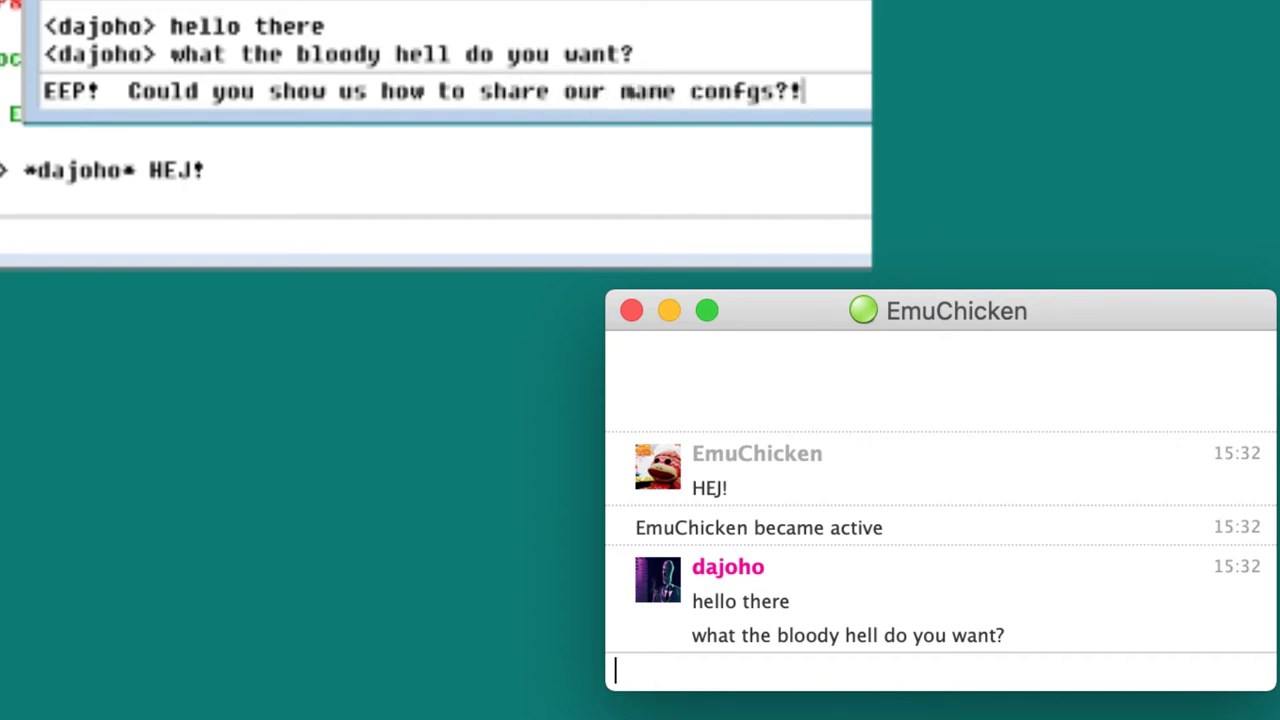
{"action": "key", "text": "Return"}
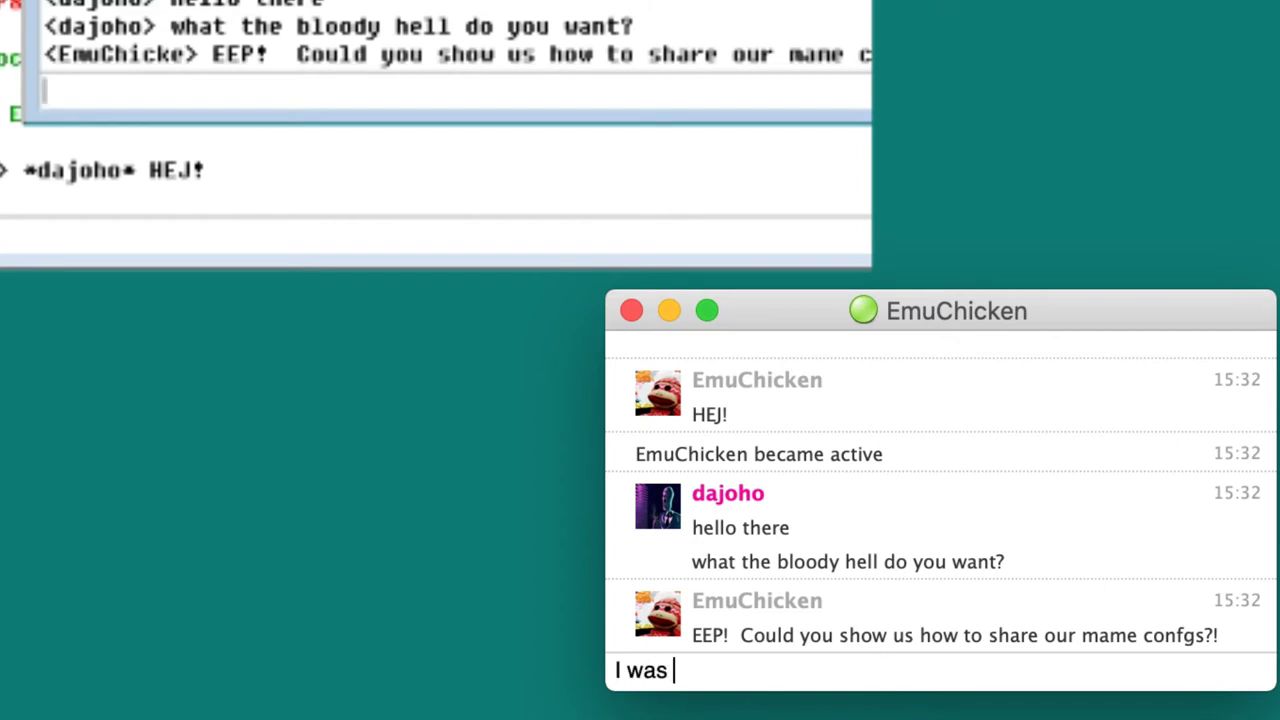
- Answer in the Adium chat with "I was reading something important, but ok. send it over"
{"action": "type", "text": "g something important, but ok"}
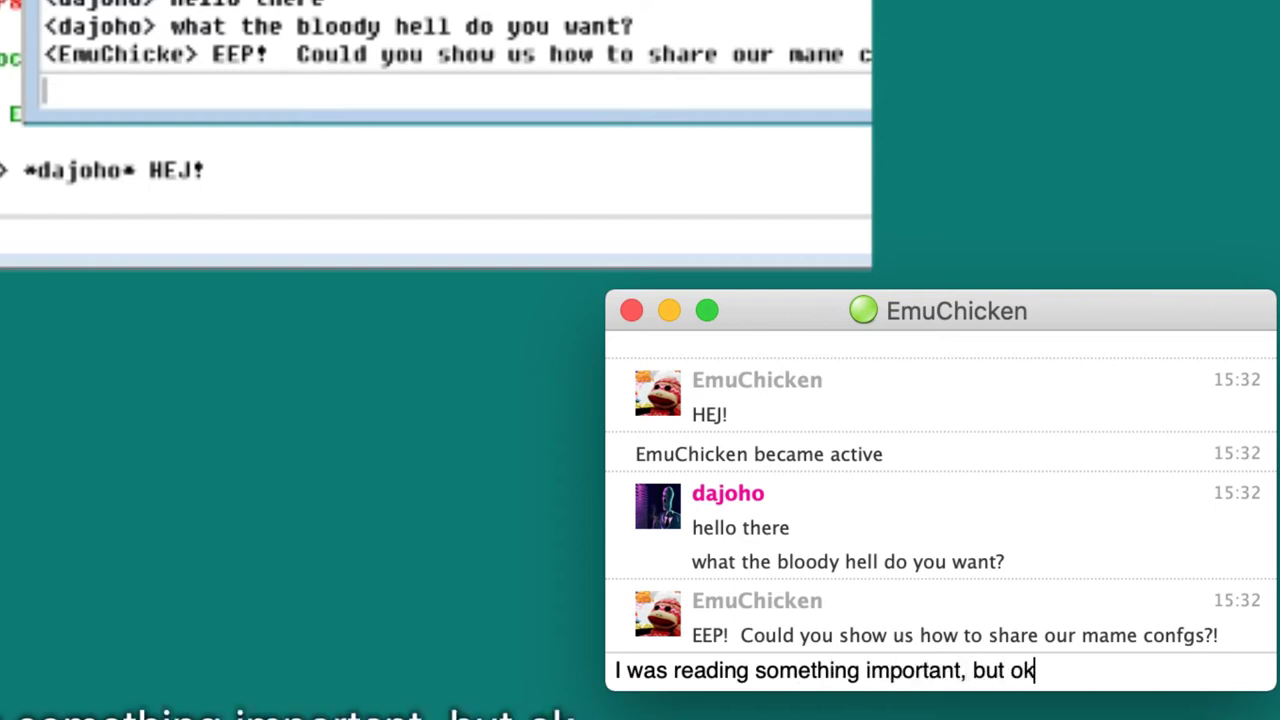
{"action": "type", "text": ". "}
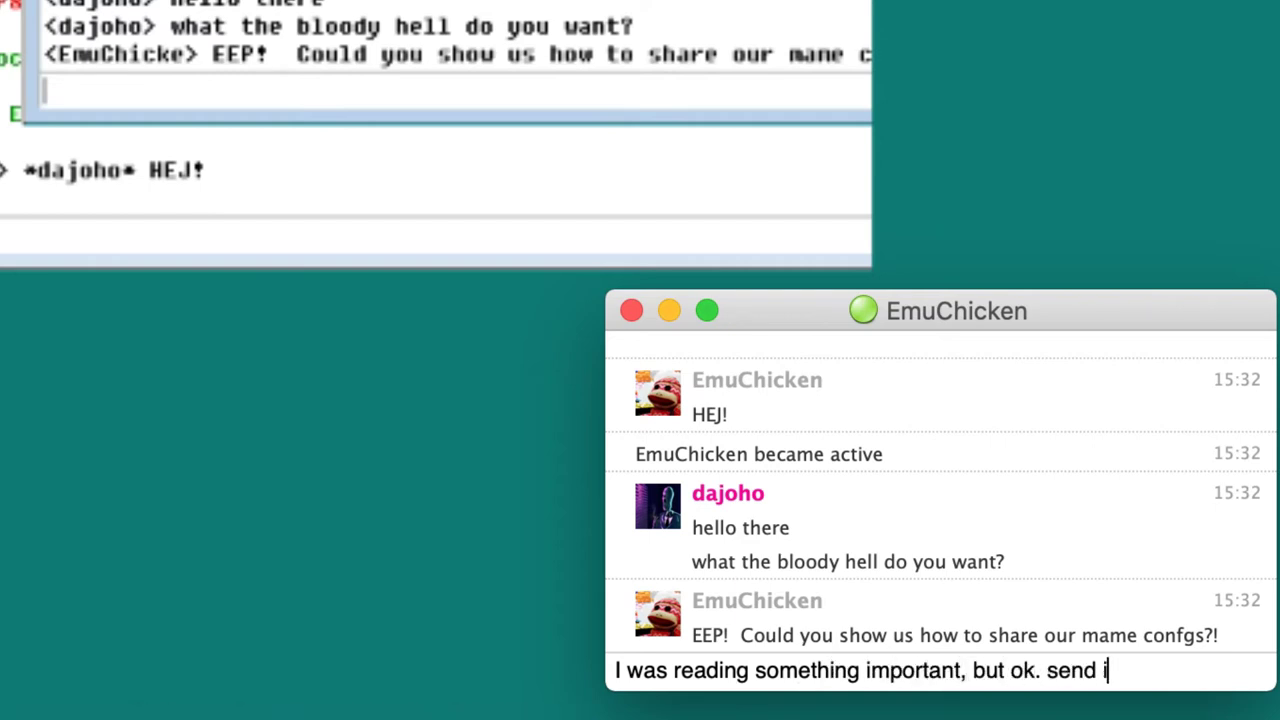
{"action": "type", "text": "send it over"}
{"action": "key", "text": "Return"}
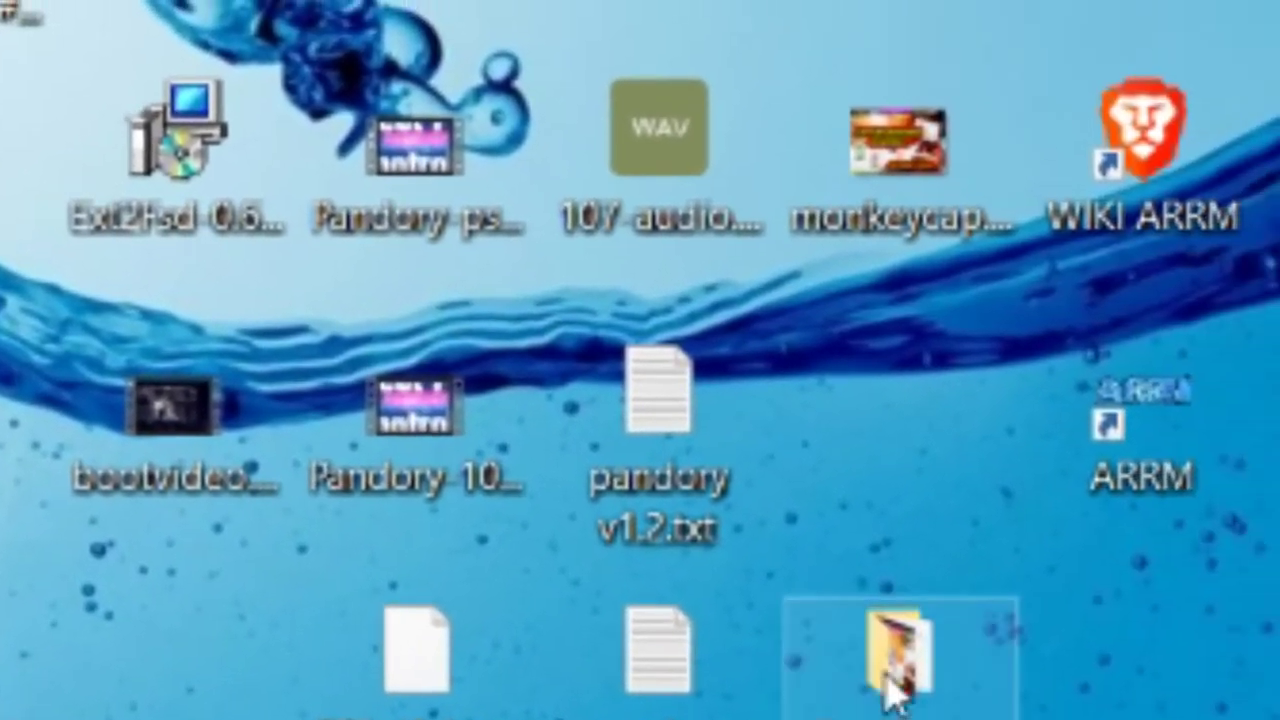
- Open the Top Secret folder on the Windows desktop and send captcomm.cfg to the contact through the mIRC chat
{"action": "left_click_drag", "start_coordinate": [890, 690], "coordinate": [902, 425]}
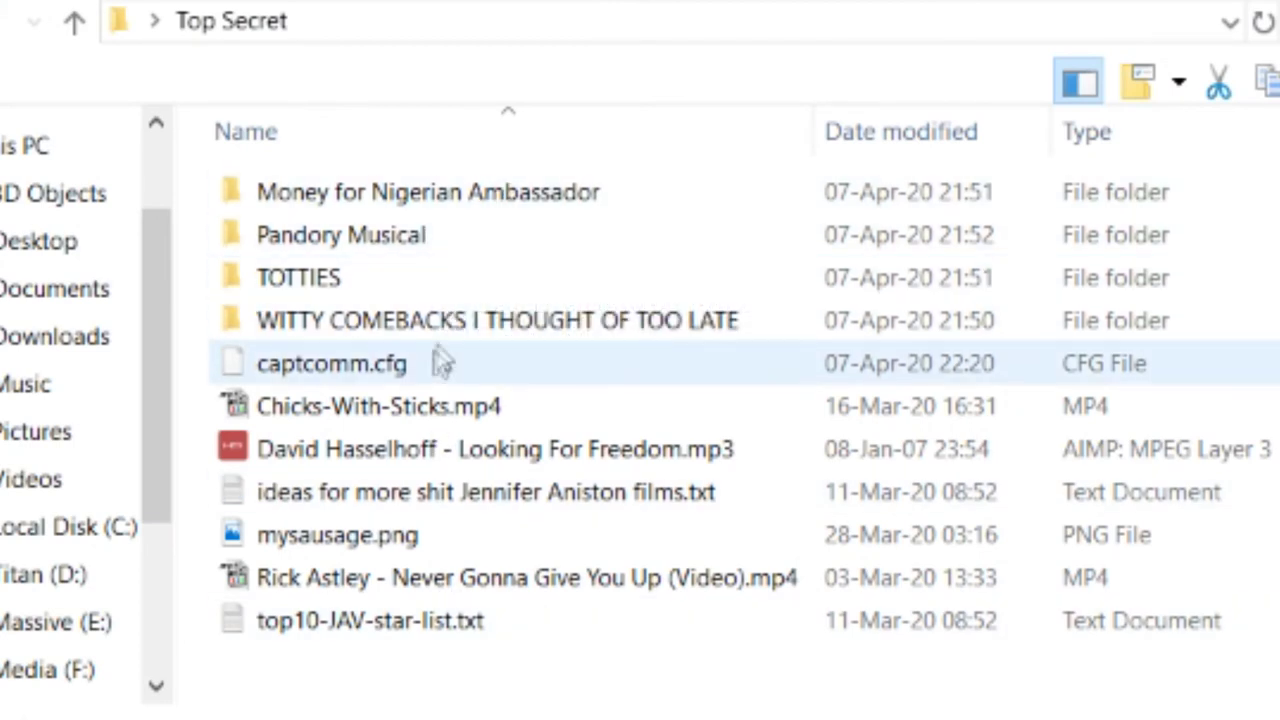
{"action": "left_click", "coordinate": [395, 363]}
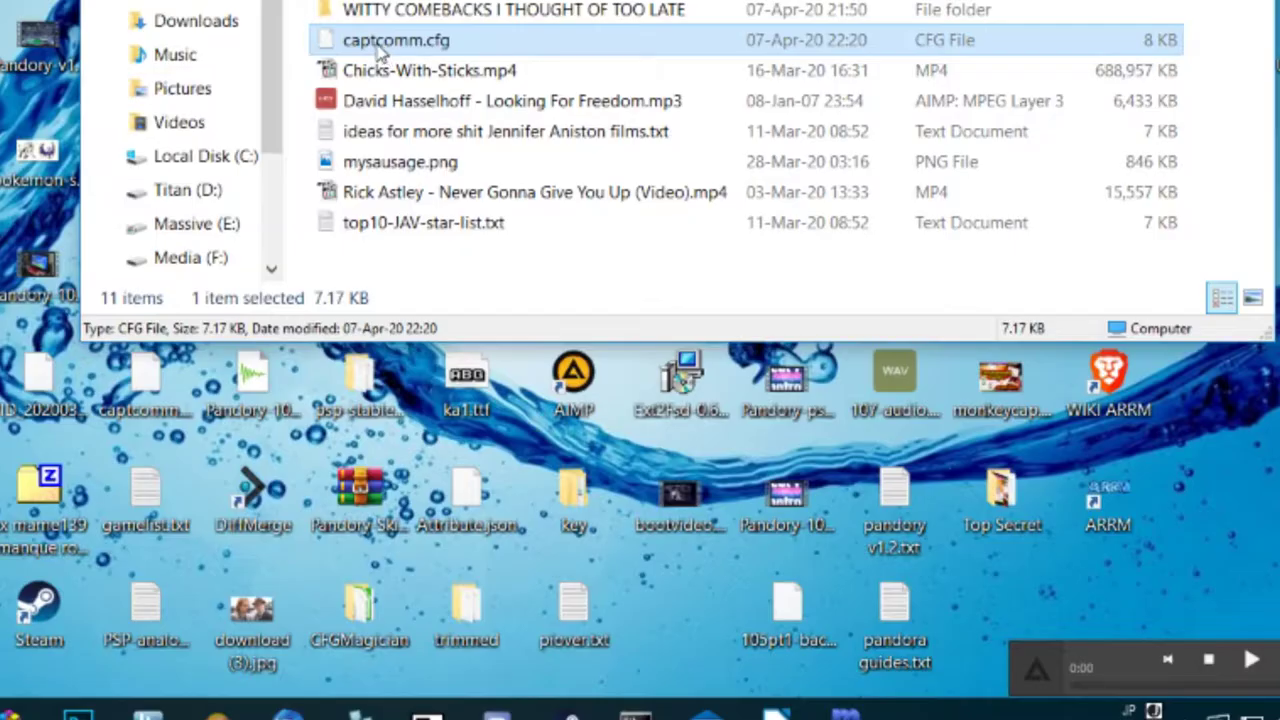
{"action": "left_click_drag", "start_coordinate": [310, 383], "coordinate": [584, 614]}
{"action": "left_click_drag", "start_coordinate": [577, 218], "coordinate": [330, 558]}
{"action": "left_click_drag", "start_coordinate": [330, 558], "coordinate": [330, 540]}
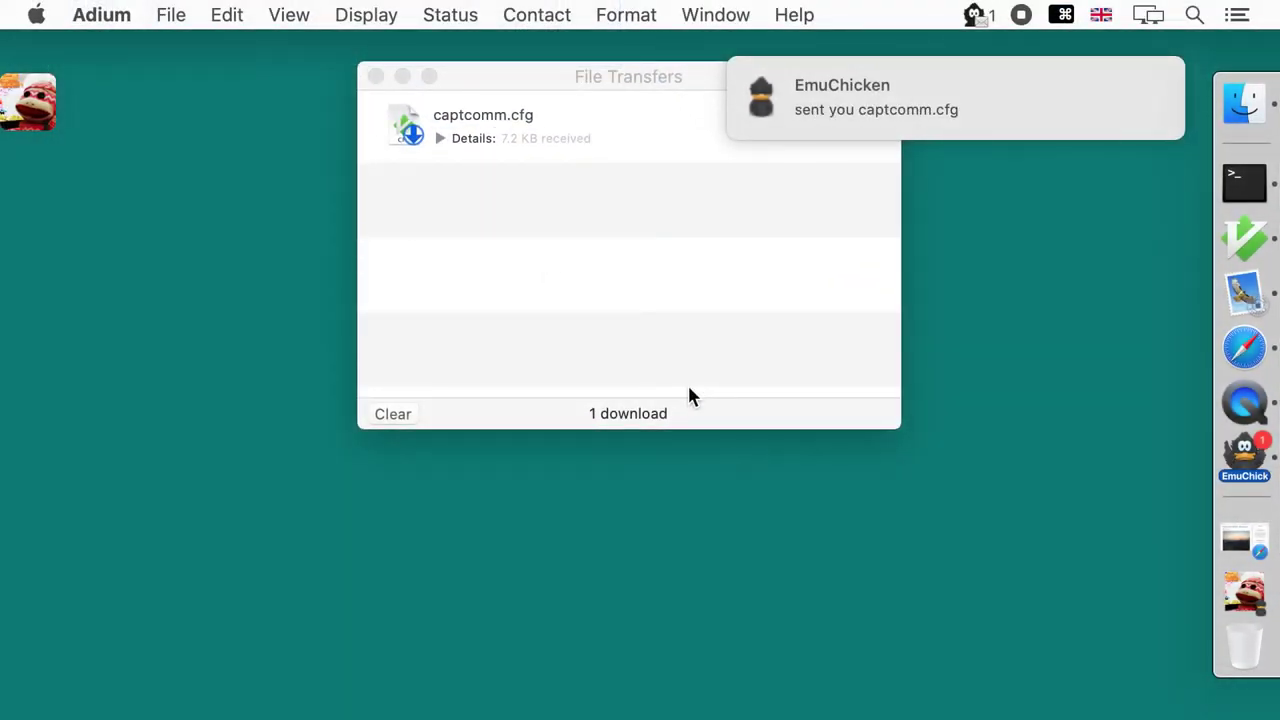
- Reveal the received captcomm.cfg from Adium's file transfers in Finder and open it with MacVim
{"action": "right_click", "coordinate": [549, 137]}
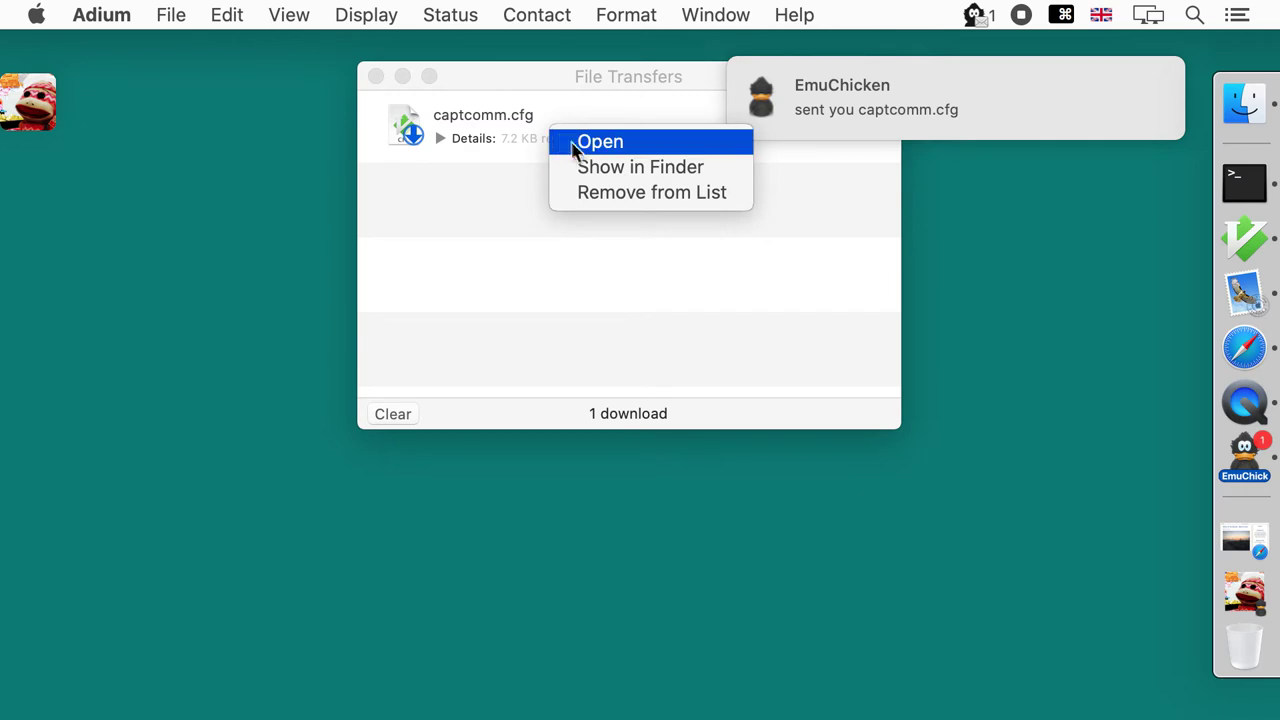
{"action": "left_click", "coordinate": [580, 167]}
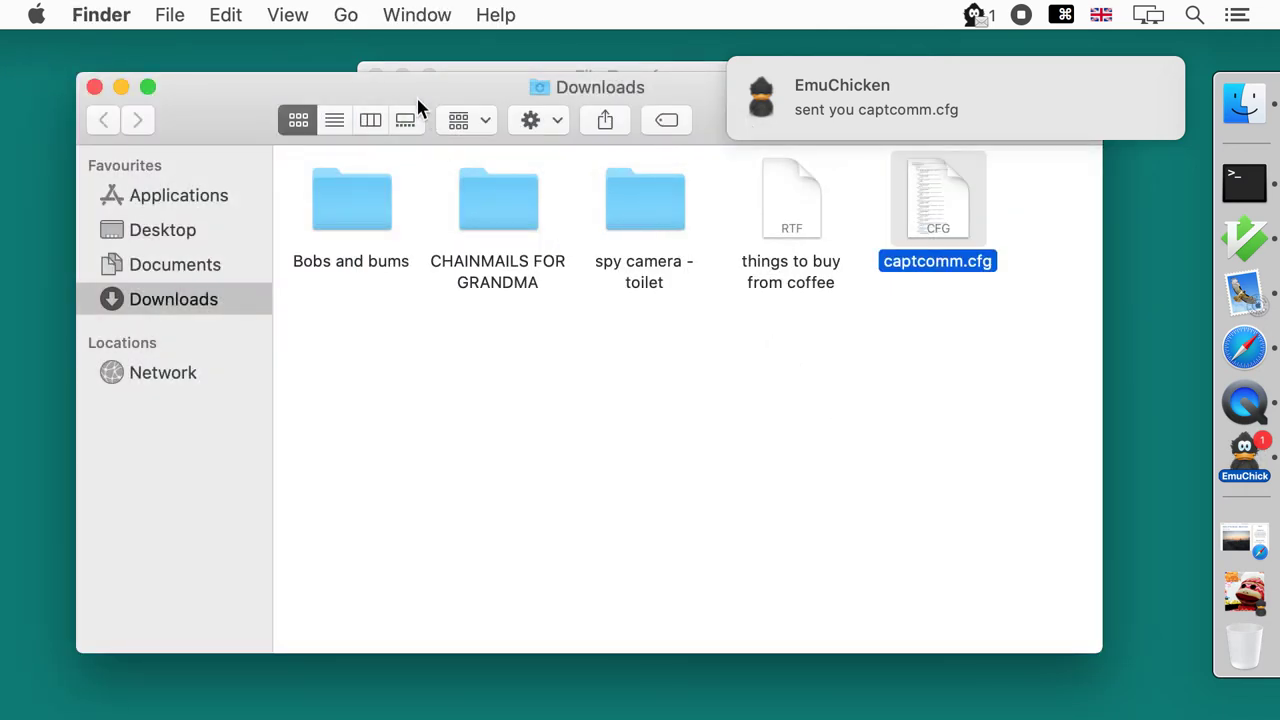
{"action": "right_click", "coordinate": [952, 210]}
{"action": "mouse_move", "coordinate": [808, 110]}
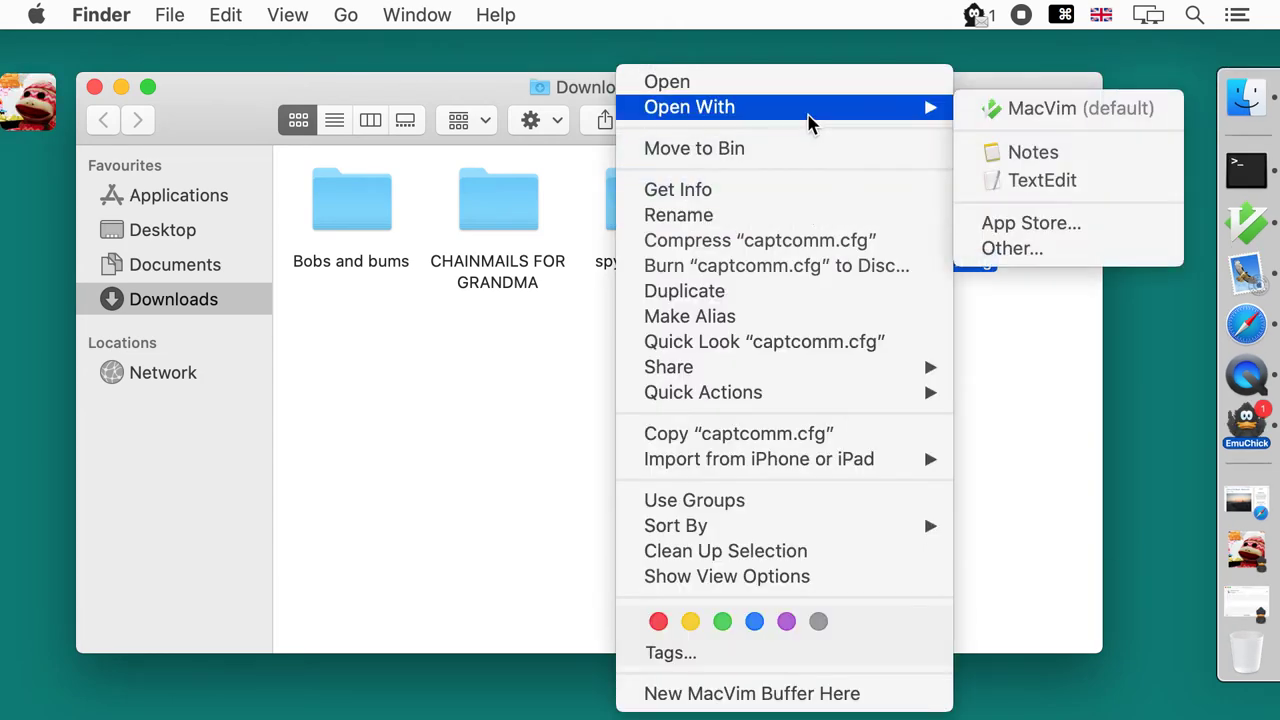
{"action": "left_click", "coordinate": [986, 108]}
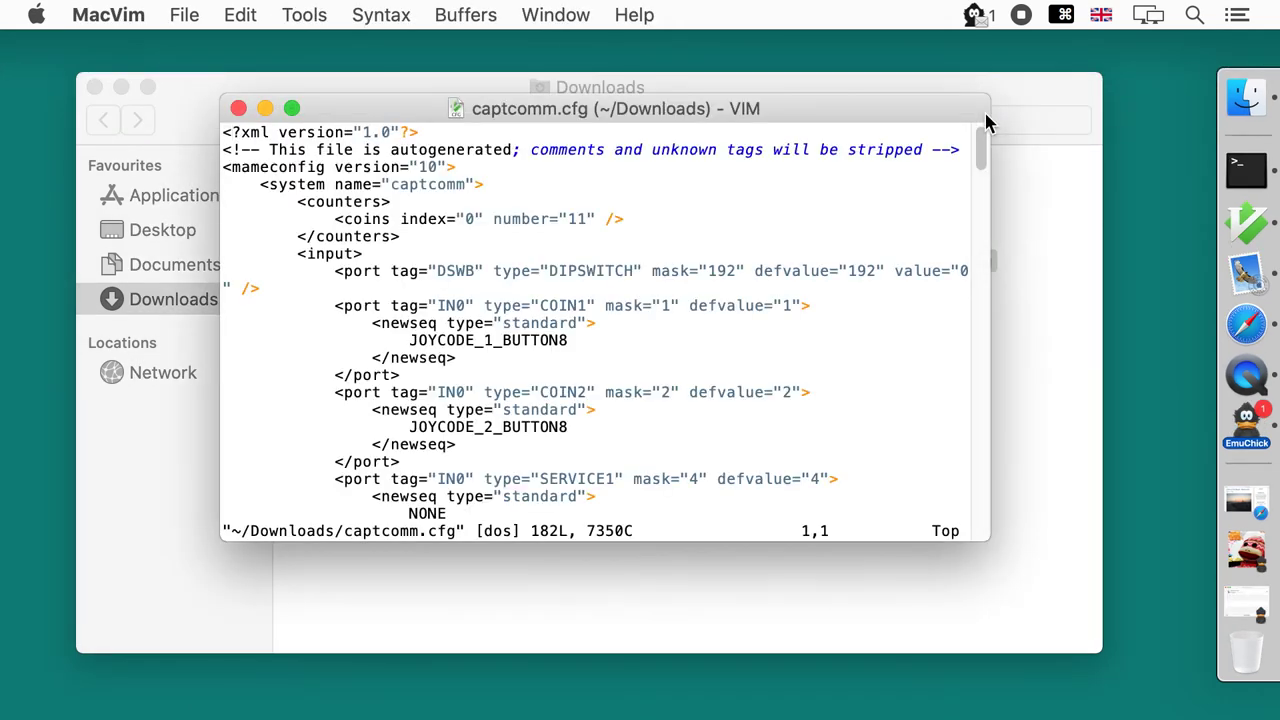
- Return to the Adium chat and send the replies "looks good." and "right. let's do this"
{"action": "left_click", "coordinate": [1246, 418]}
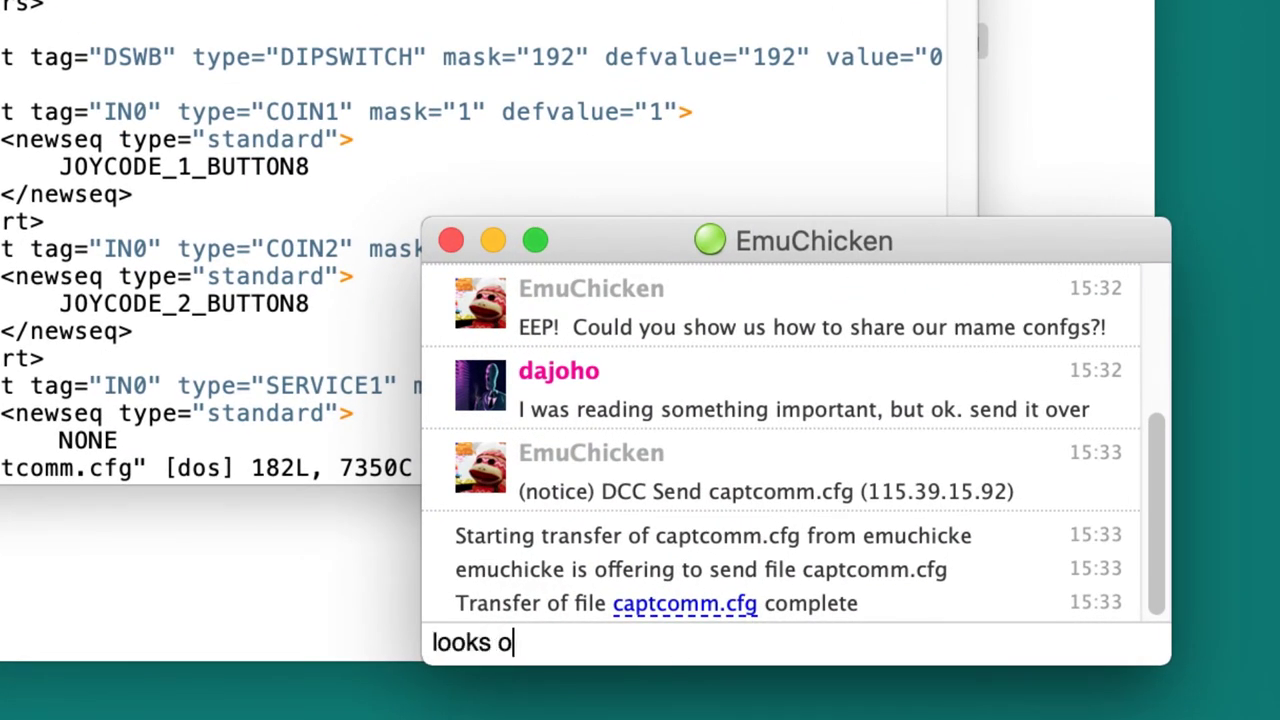
{"action": "type", "text": "looks goog"}
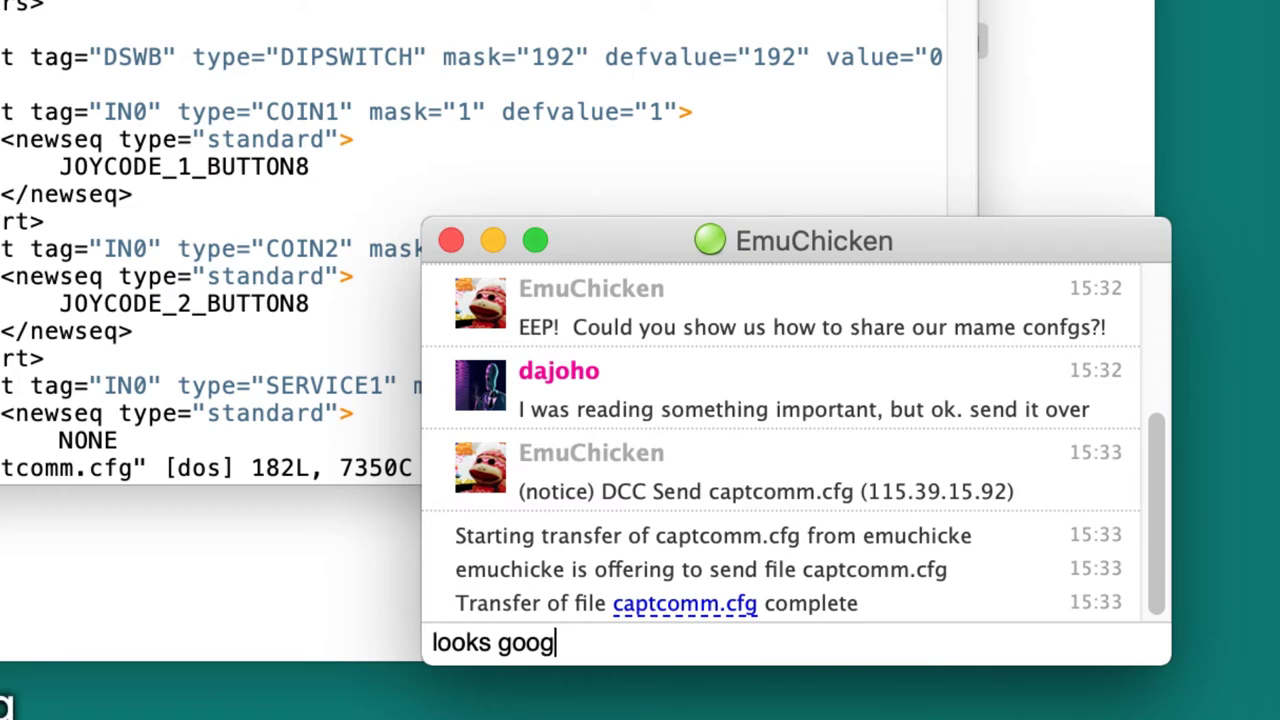
{"action": "key", "text": "BackSpace"}
{"action": "key", "text": "Return"}
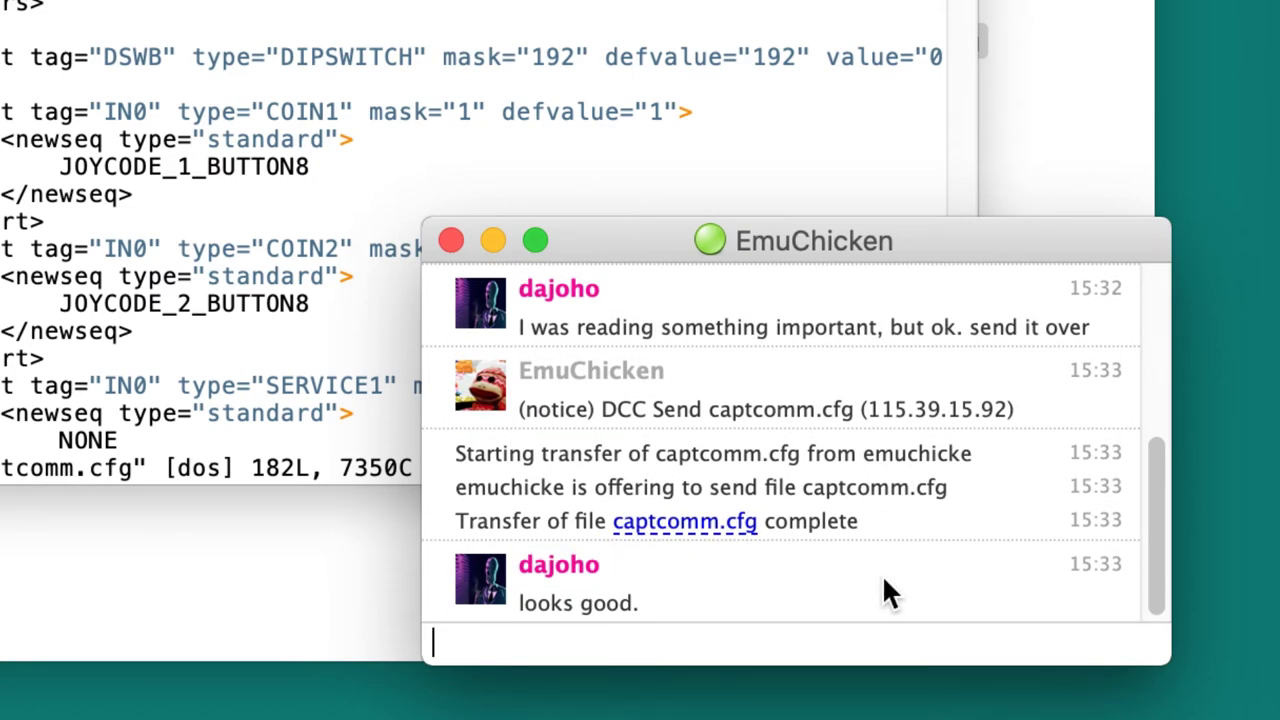
{"action": "type", "text": "right"}
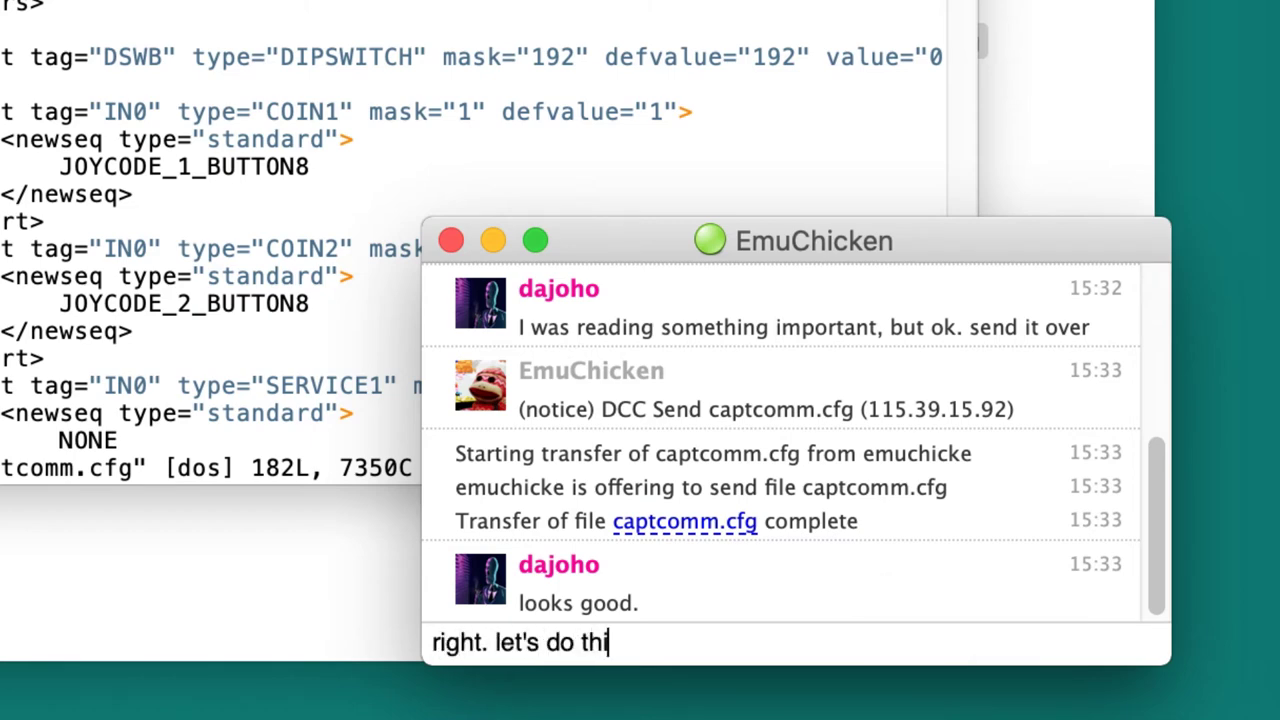
{"action": "type", "text": ". let's do thi"}
{"action": "key", "text": "Return"}
- Minimise the chat, the MacVim file and the Downloads folder windows to clear the desktop
{"action": "left_click", "coordinate": [493, 240]}
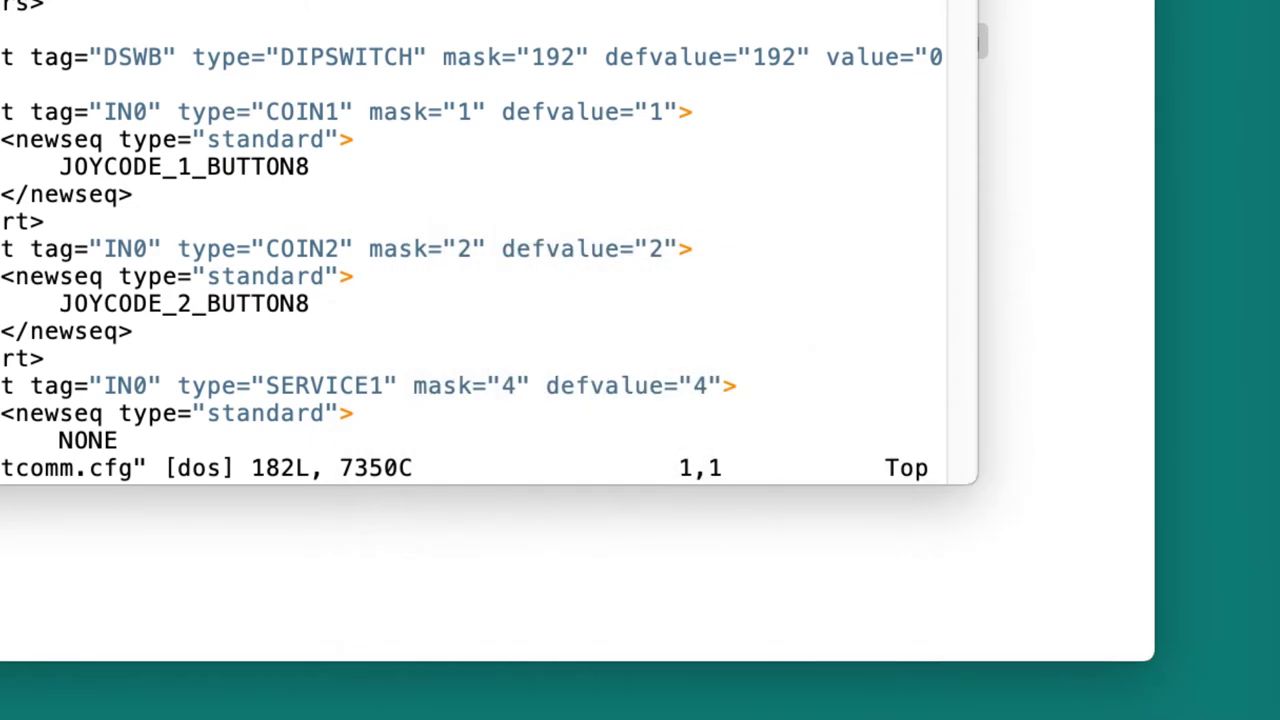
{"action": "left_click", "coordinate": [263, 106]}
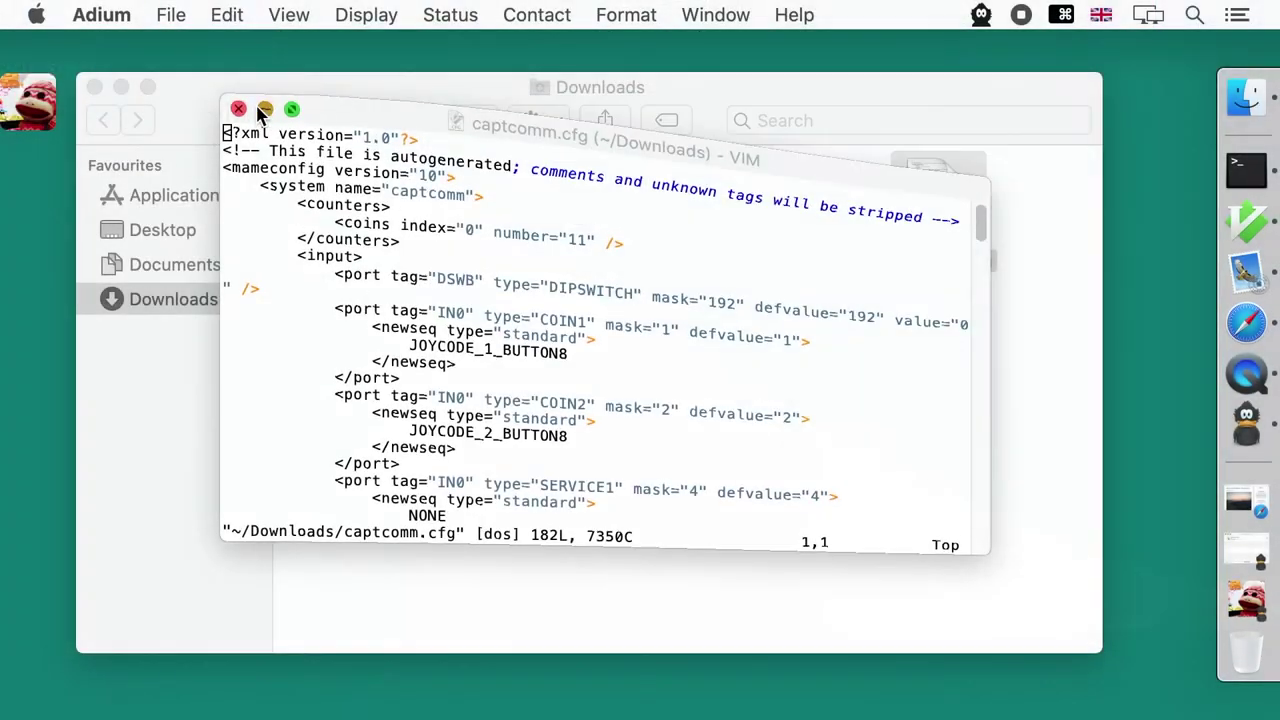
{"action": "left_click", "coordinate": [121, 87]}
- Switch to Safari and go to the GitHub profile at github.com/emuchicken
{"action": "key", "text": "ctrl+space"}
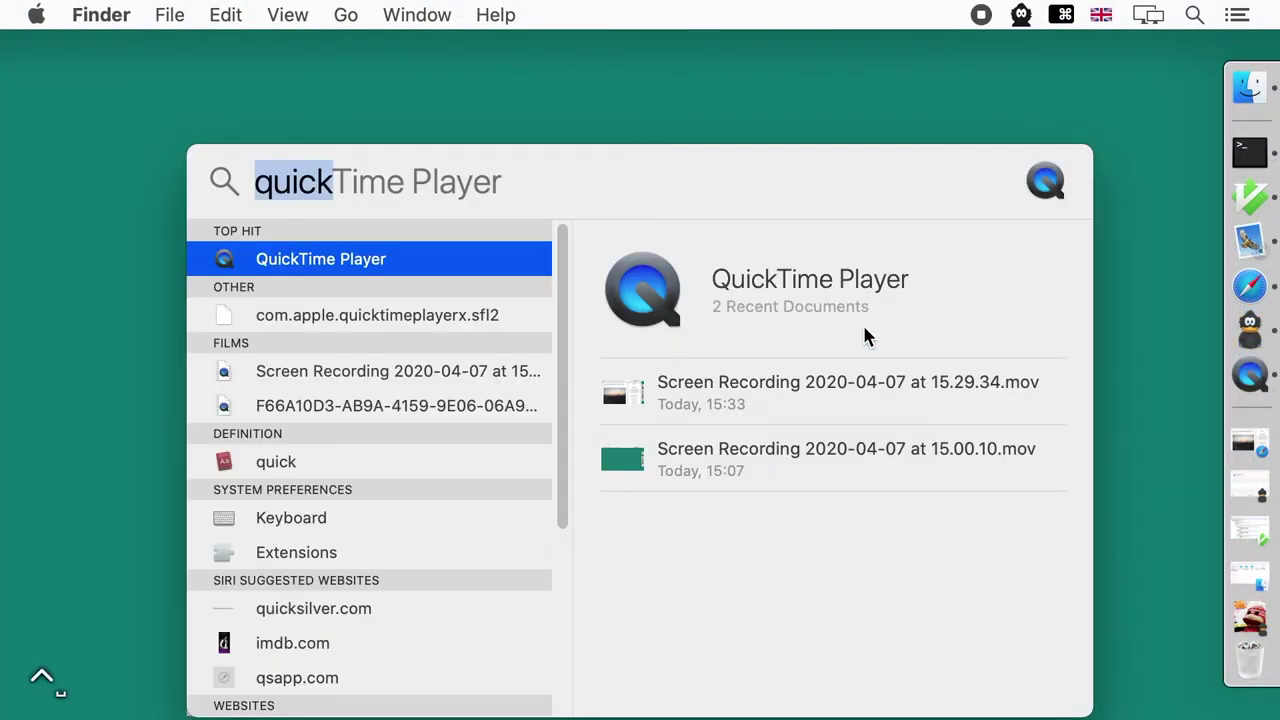
{"action": "type", "text": "saf"}
{"action": "key", "text": "Return"}
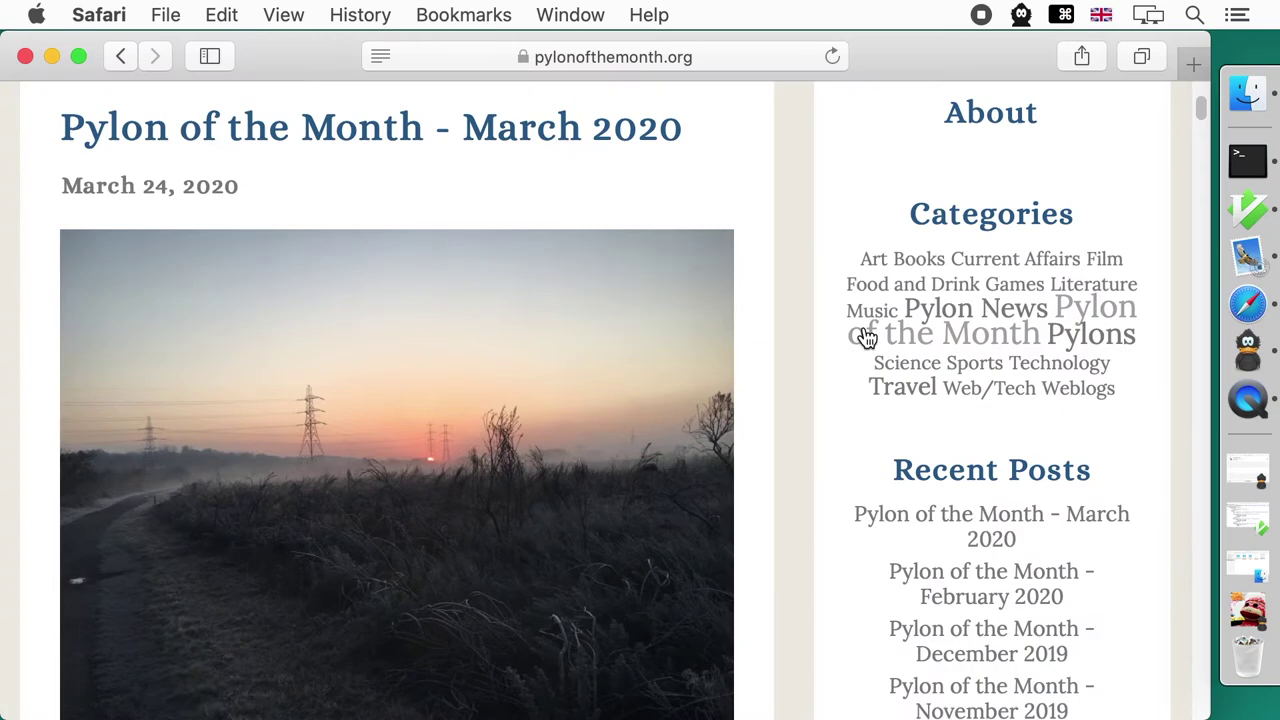
{"action": "key", "text": "super+l"}
{"action": "type", "text": "github.com"}
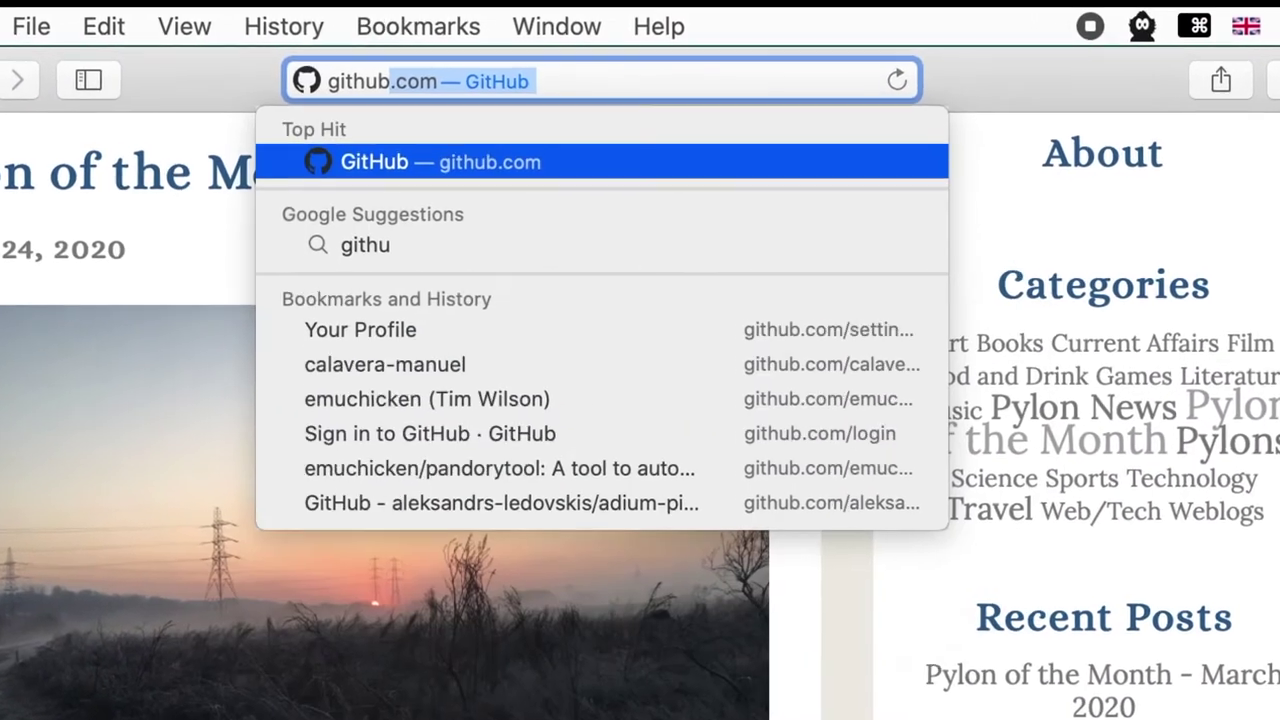
{"action": "type", "text": "/emuchicken"}
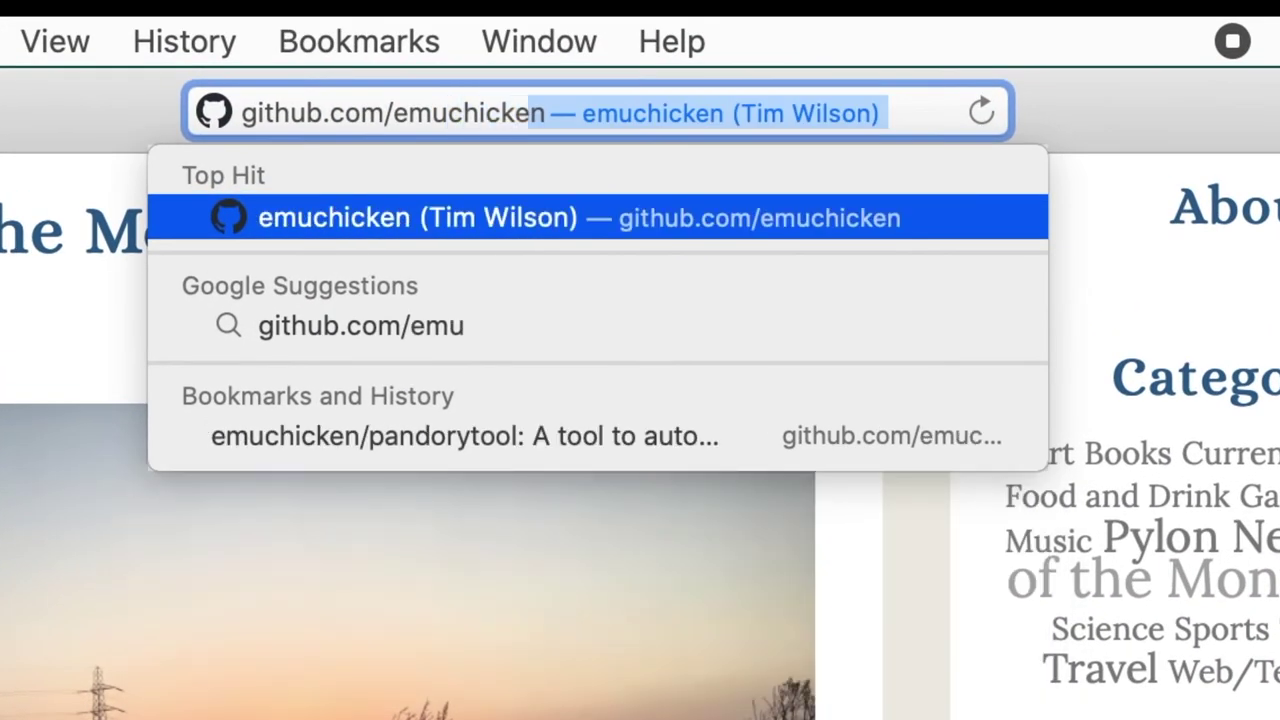
{"action": "key", "text": "Return"}
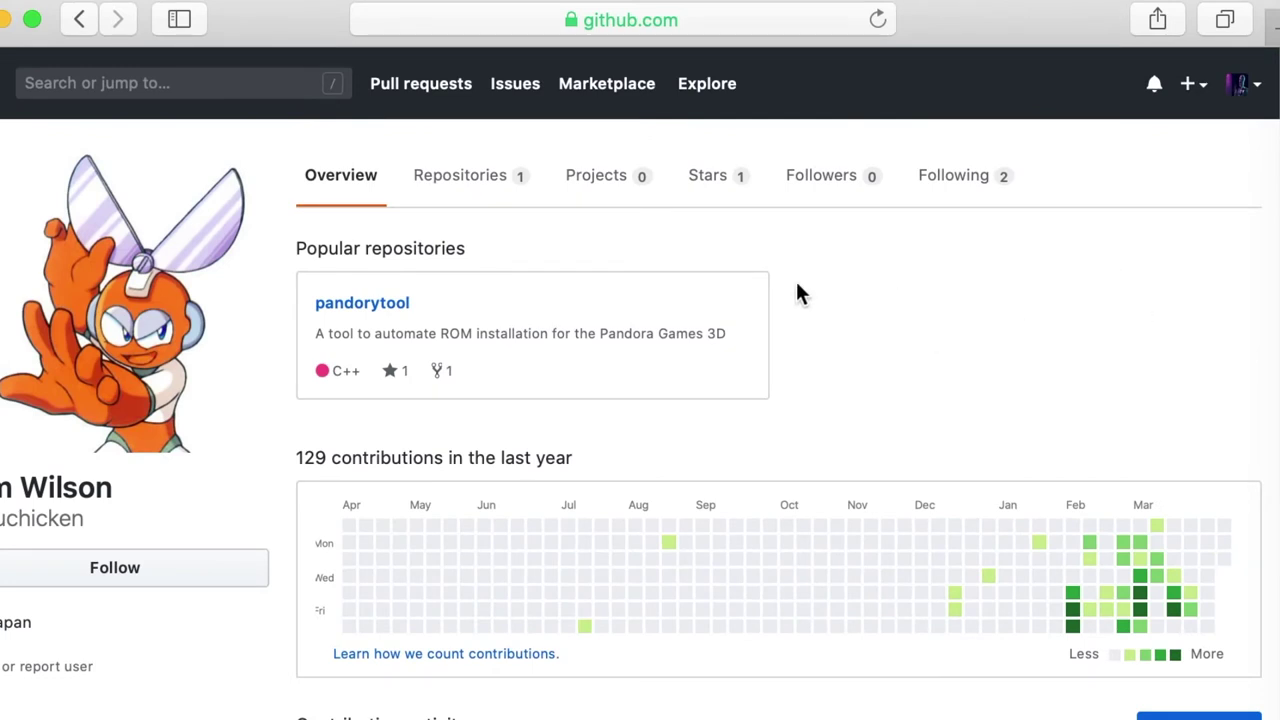
- Fork the pandorytool repository to the own account and switch the fork to the controls branch
{"action": "left_click", "coordinate": [358, 310]}
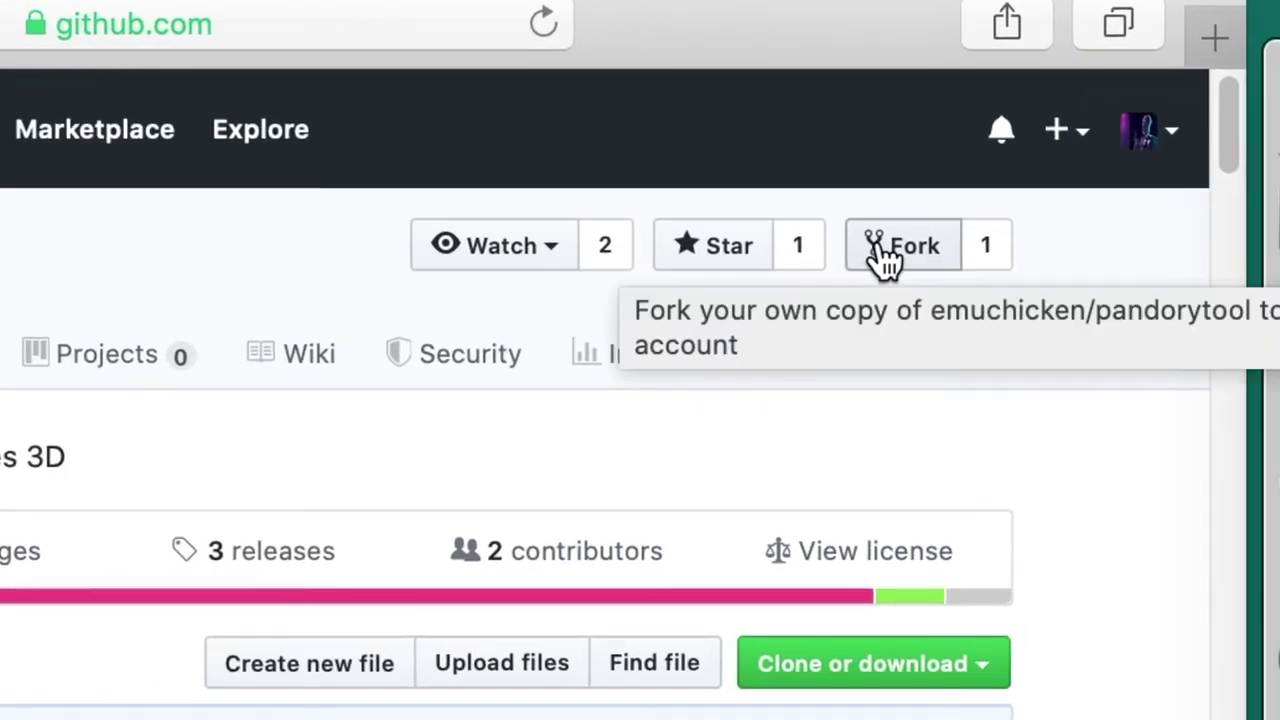
{"action": "left_click", "coordinate": [885, 258]}
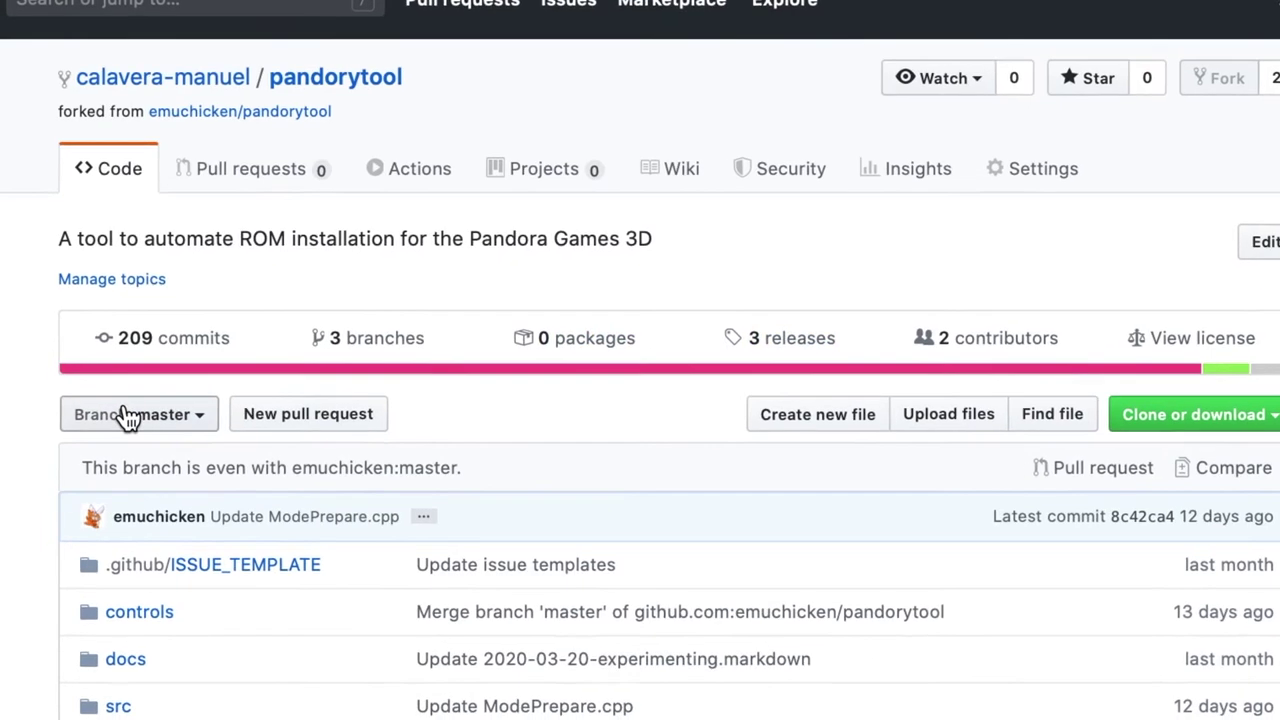
{"action": "left_click", "coordinate": [310, 160]}
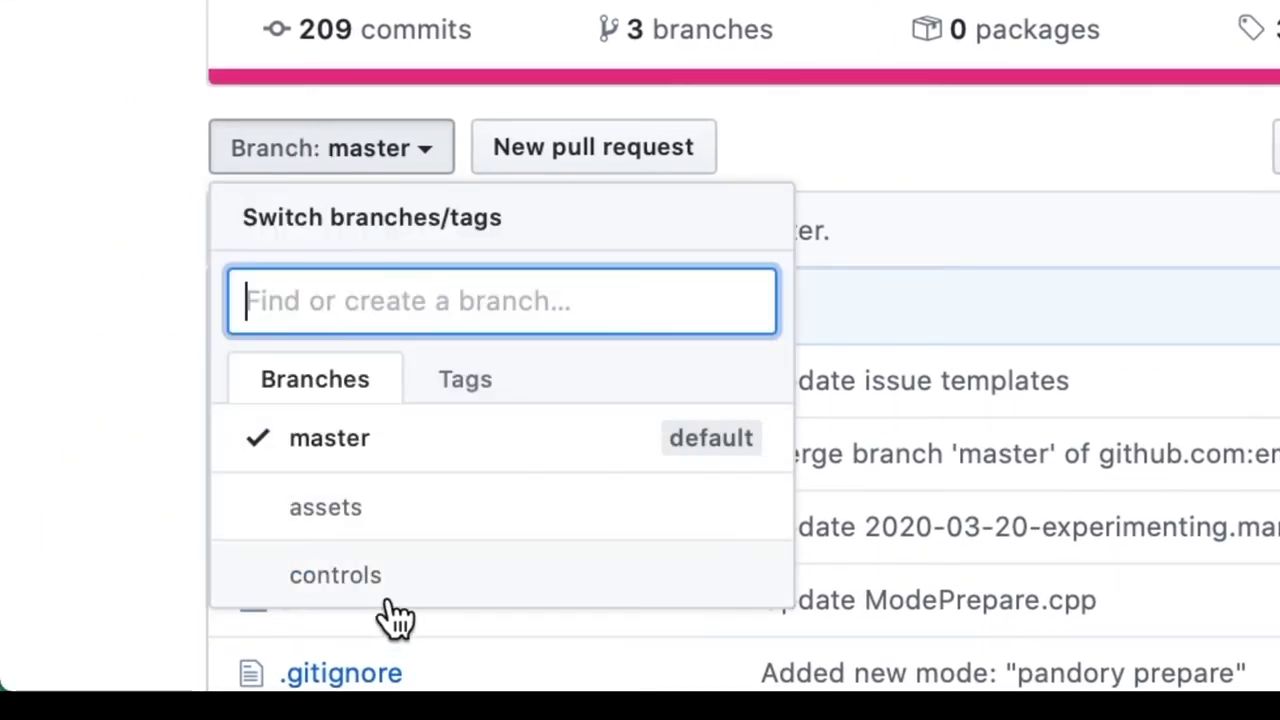
{"action": "left_click", "coordinate": [395, 598]}
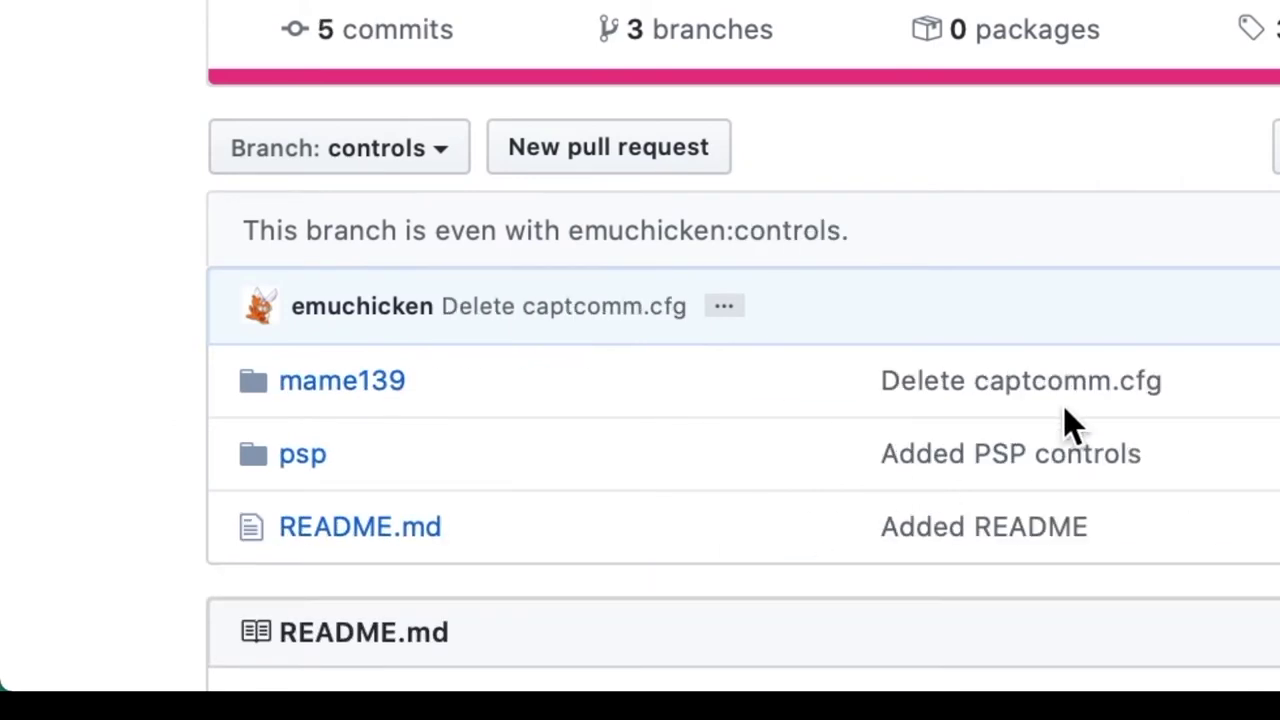
- Upload captcomm.cfg from the Downloads folder to the mame139 folder on the fork's controls branch
{"action": "left_click", "coordinate": [346, 381]}
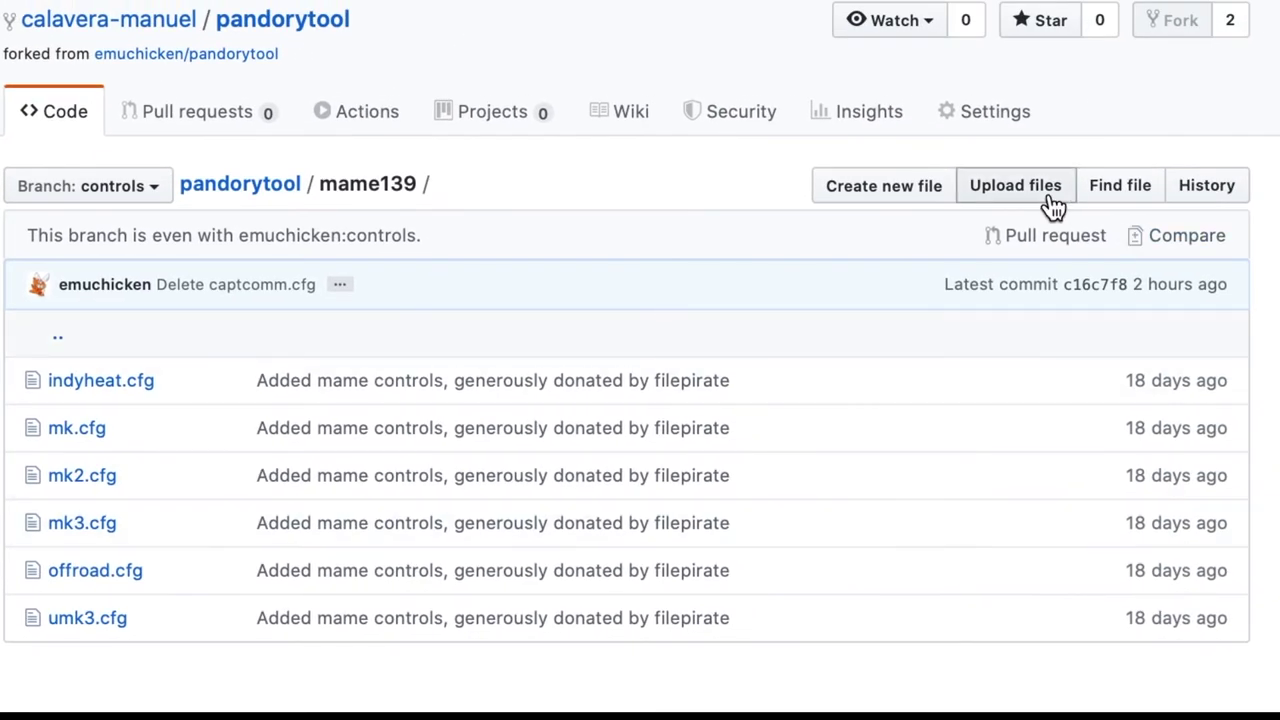
{"action": "left_click", "coordinate": [853, 304]}
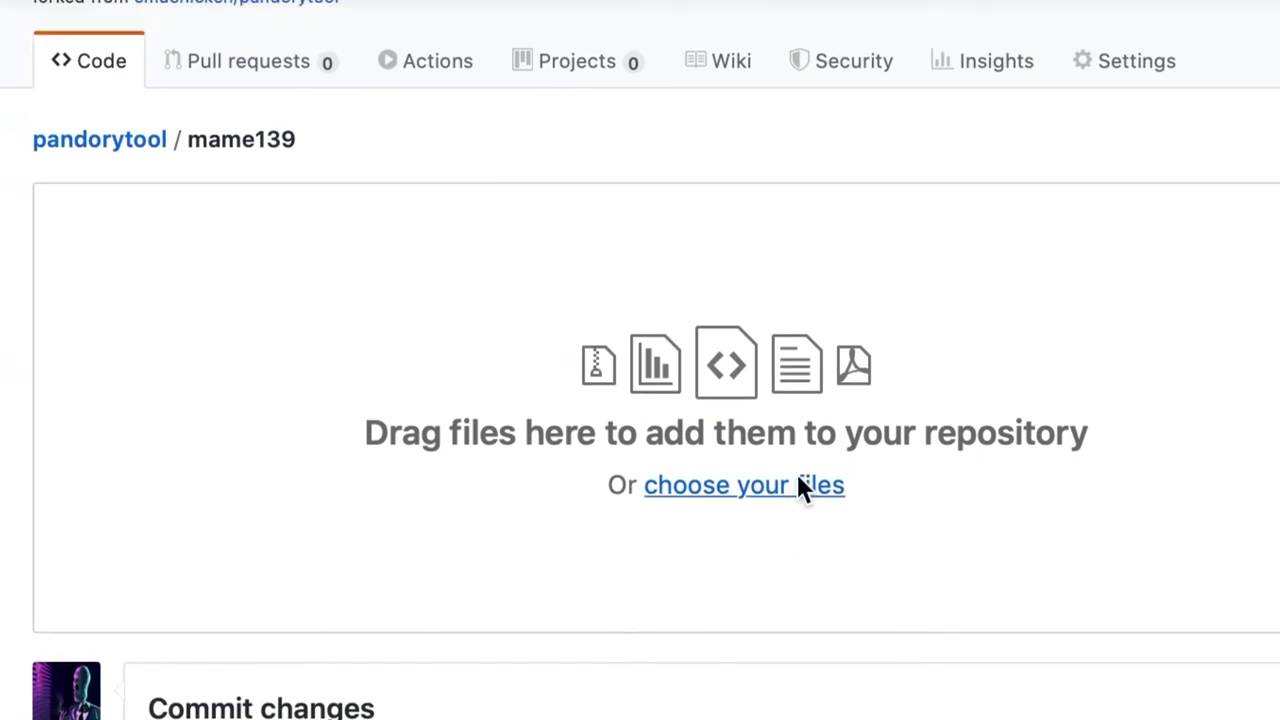
{"action": "left_click", "coordinate": [771, 465]}
{"action": "left_click", "coordinate": [330, 320]}
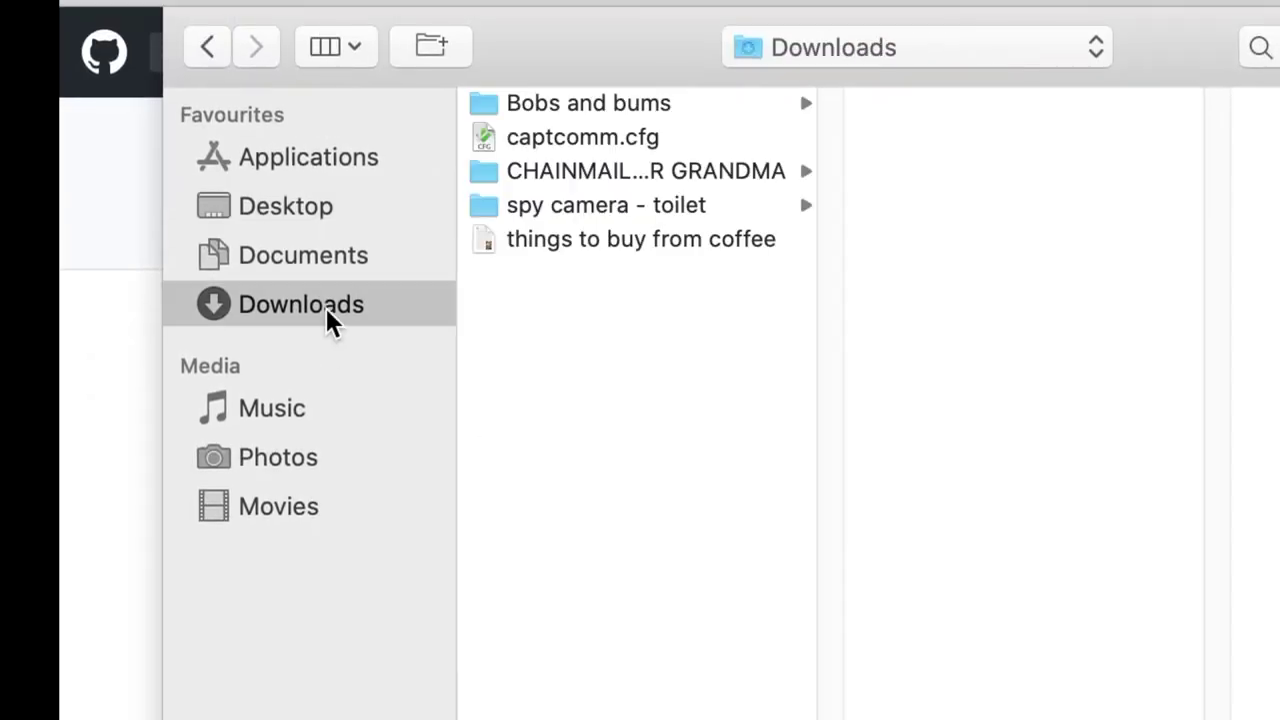
{"action": "left_click", "coordinate": [581, 136]}
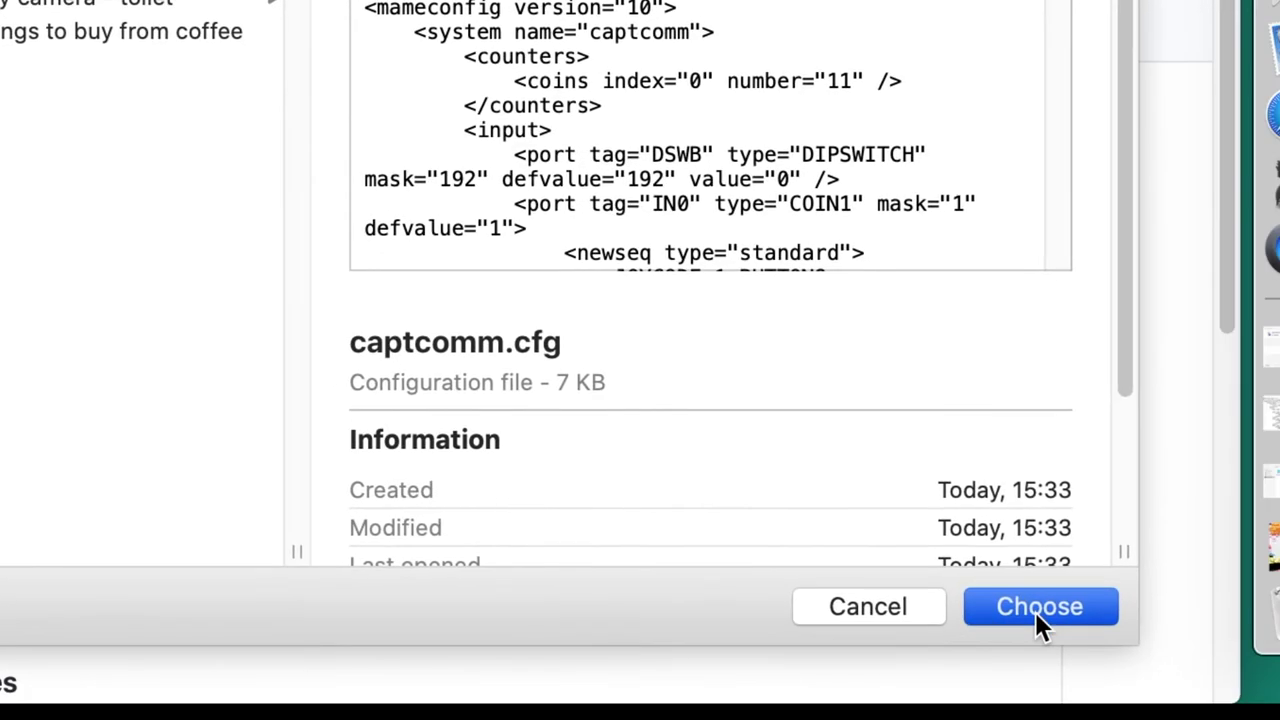
{"action": "left_click", "coordinate": [1035, 612]}
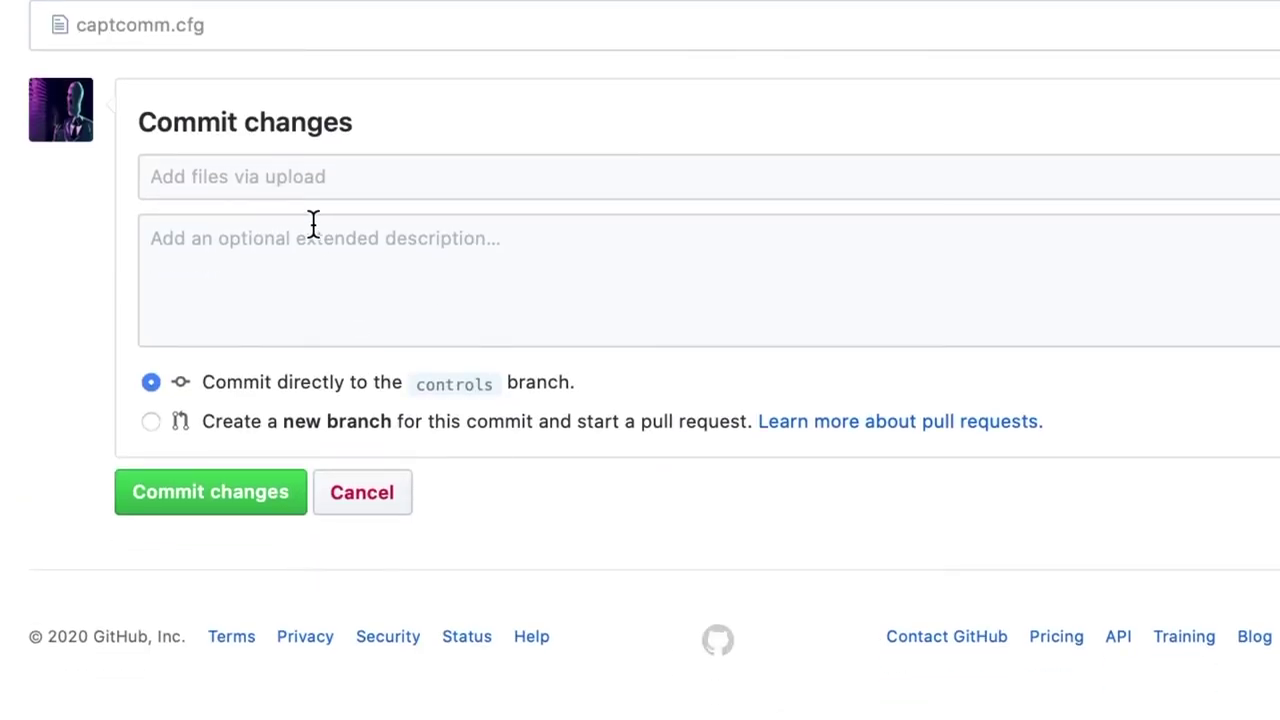
- Commit the uploaded file directly to the controls branch with the message "Added new controls for captain commando."
{"action": "left_click", "coordinate": [311, 180]}
{"action": "type", "text": "Added new cont"}
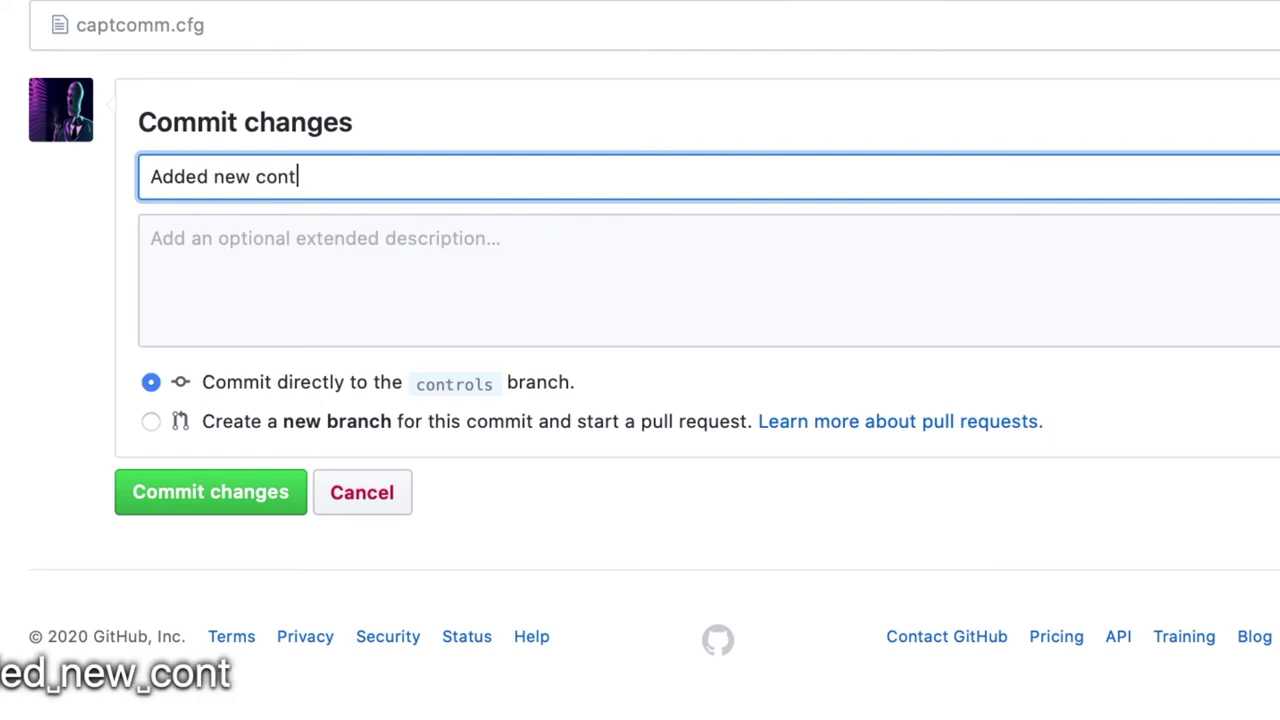
{"action": "type", "text": "rols for ca"}
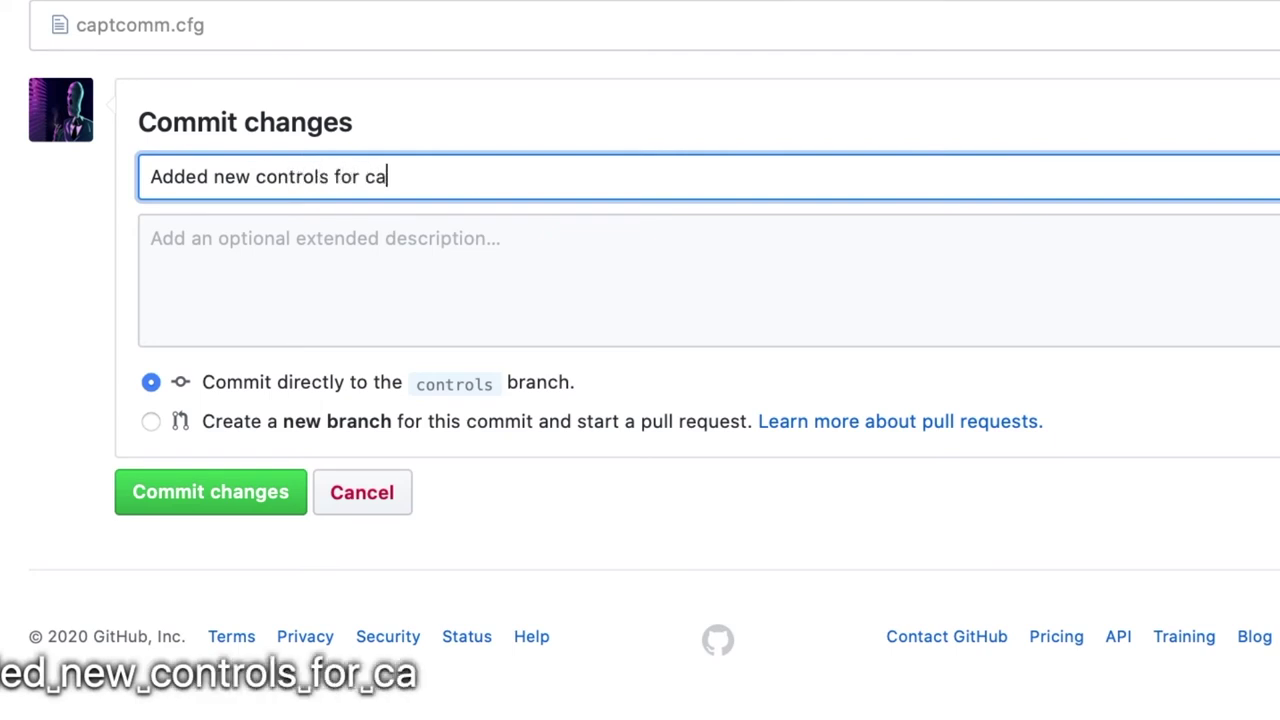
{"action": "type", "text": "ptain commando."}
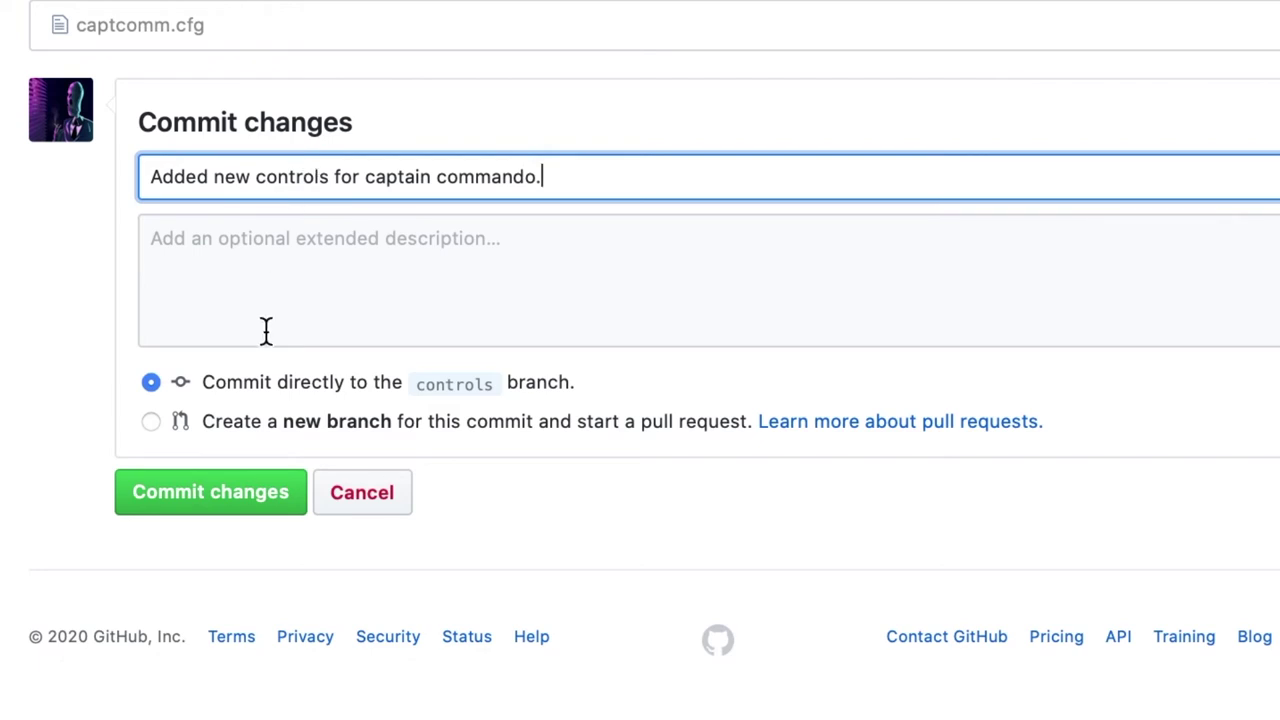
{"action": "left_click", "coordinate": [262, 500]}
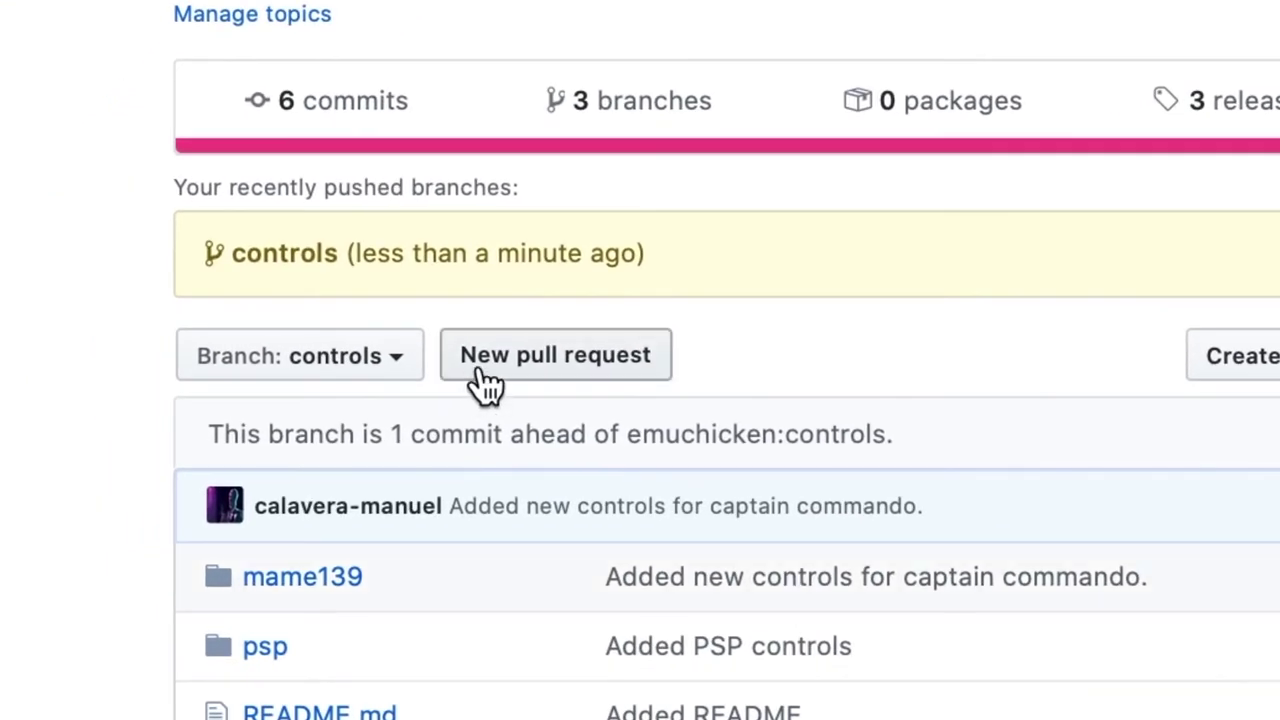
- Start a pull request from the controls branch and write a greeting plus "I just added a set of controls for captain commando." as its comment
{"action": "left_click", "coordinate": [485, 378]}
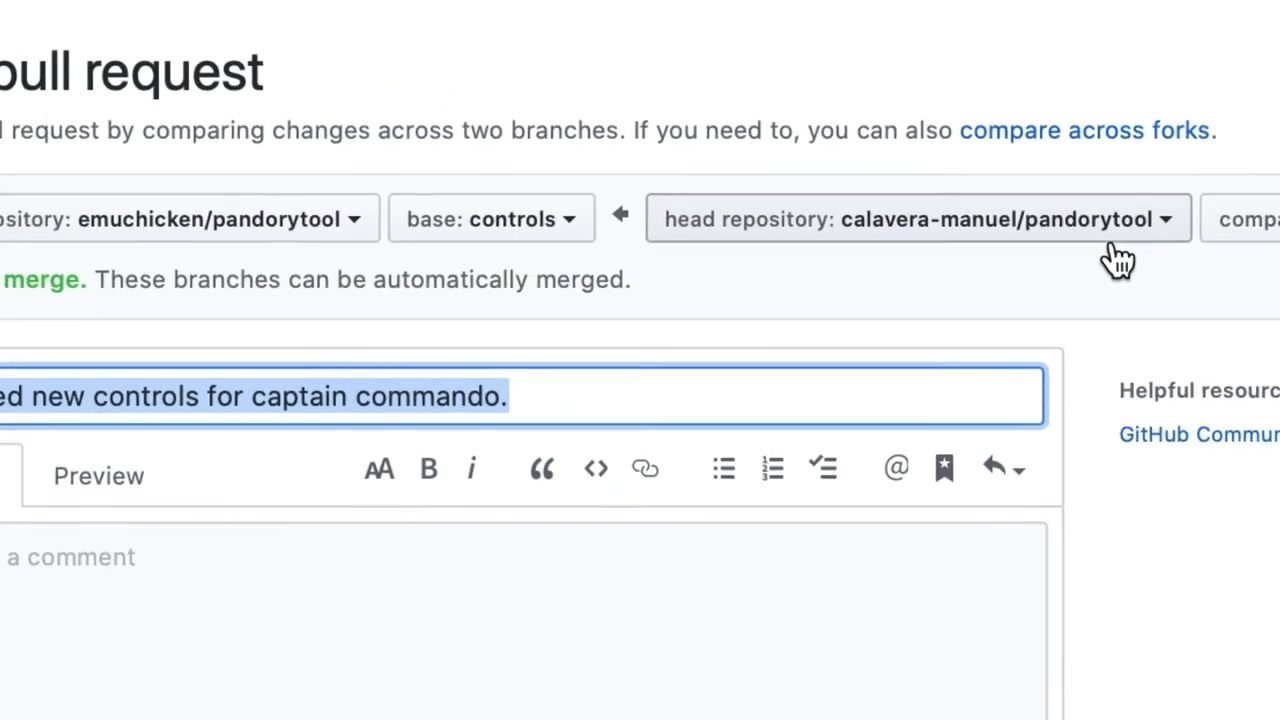
{"action": "left_click", "coordinate": [40, 716]}
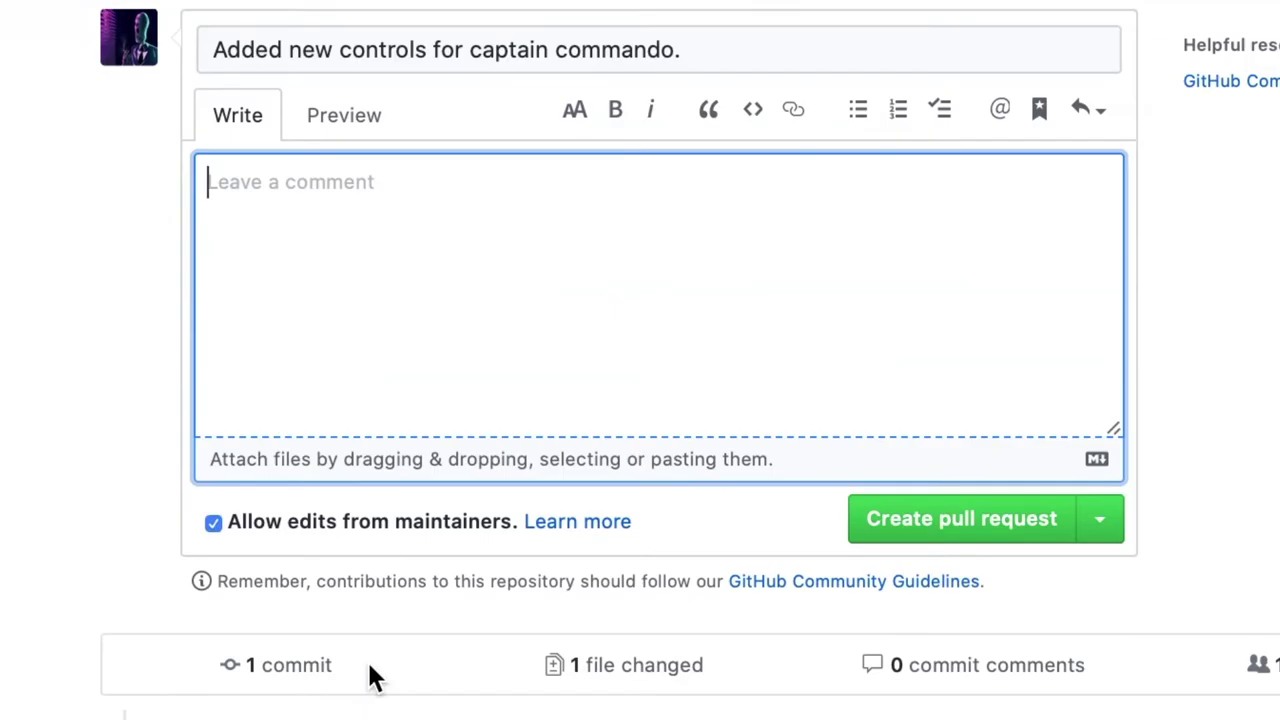
{"action": "type", "text": "Hi Tim,"}
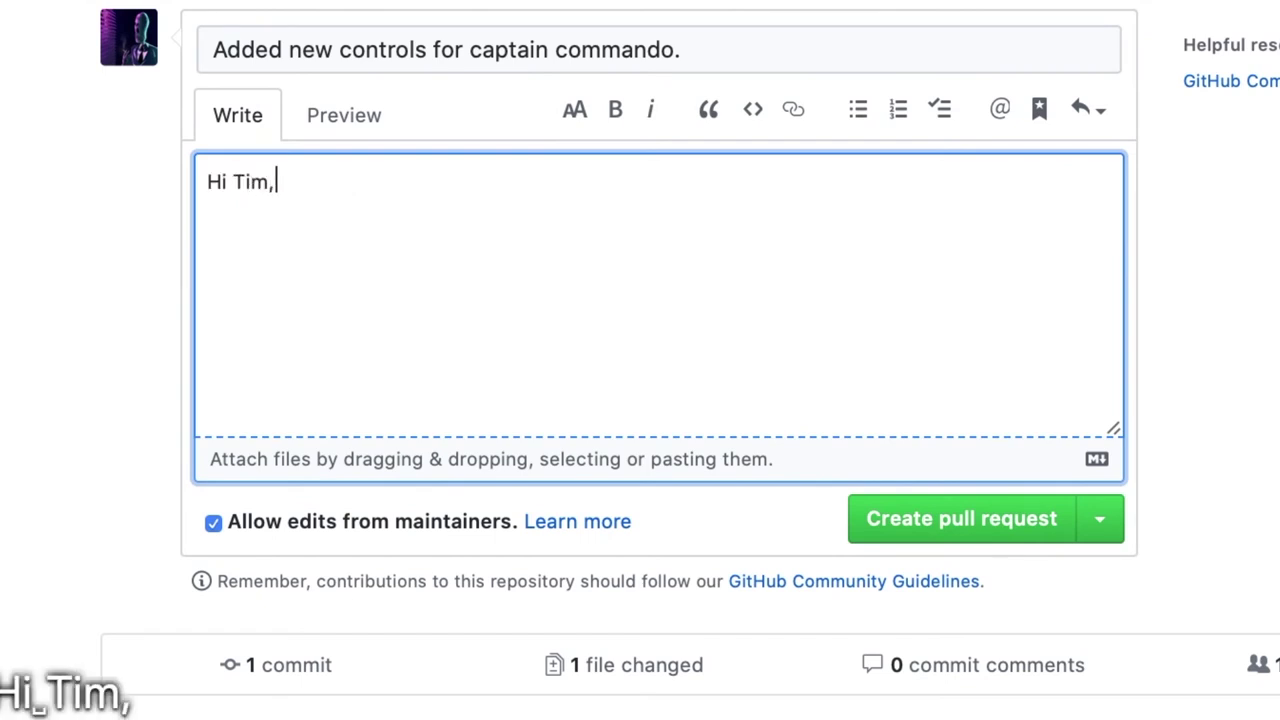
{"action": "key", "text": "Return"}
{"action": "key", "text": "Return"}
{"action": "type", "text": "I just ad"}
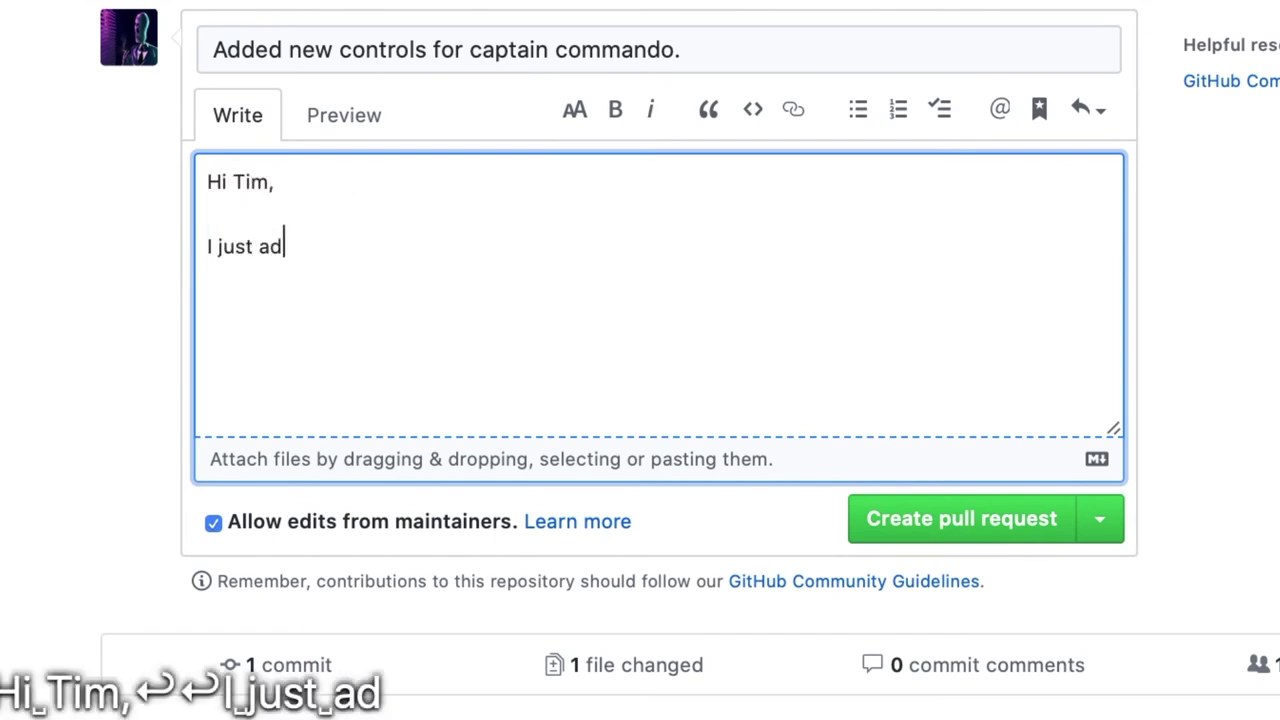
{"action": "type", "text": "ded a "}
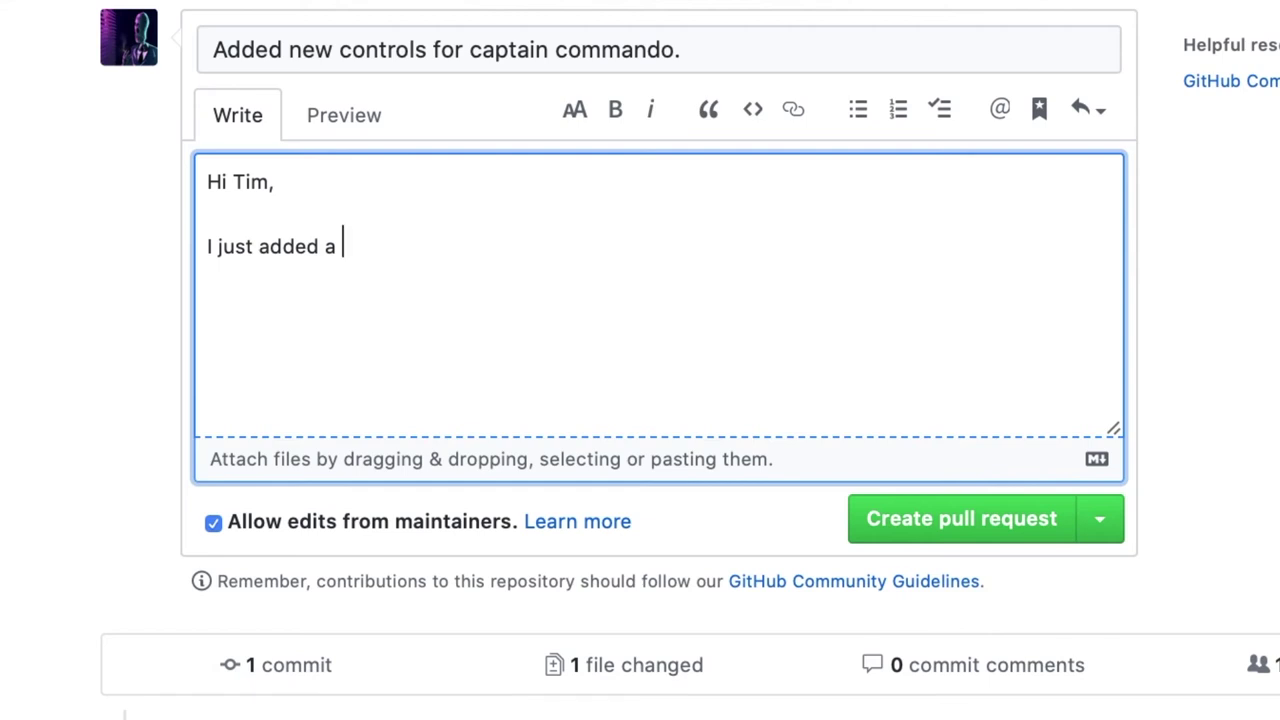
{"action": "type", "text": "set of cont"}
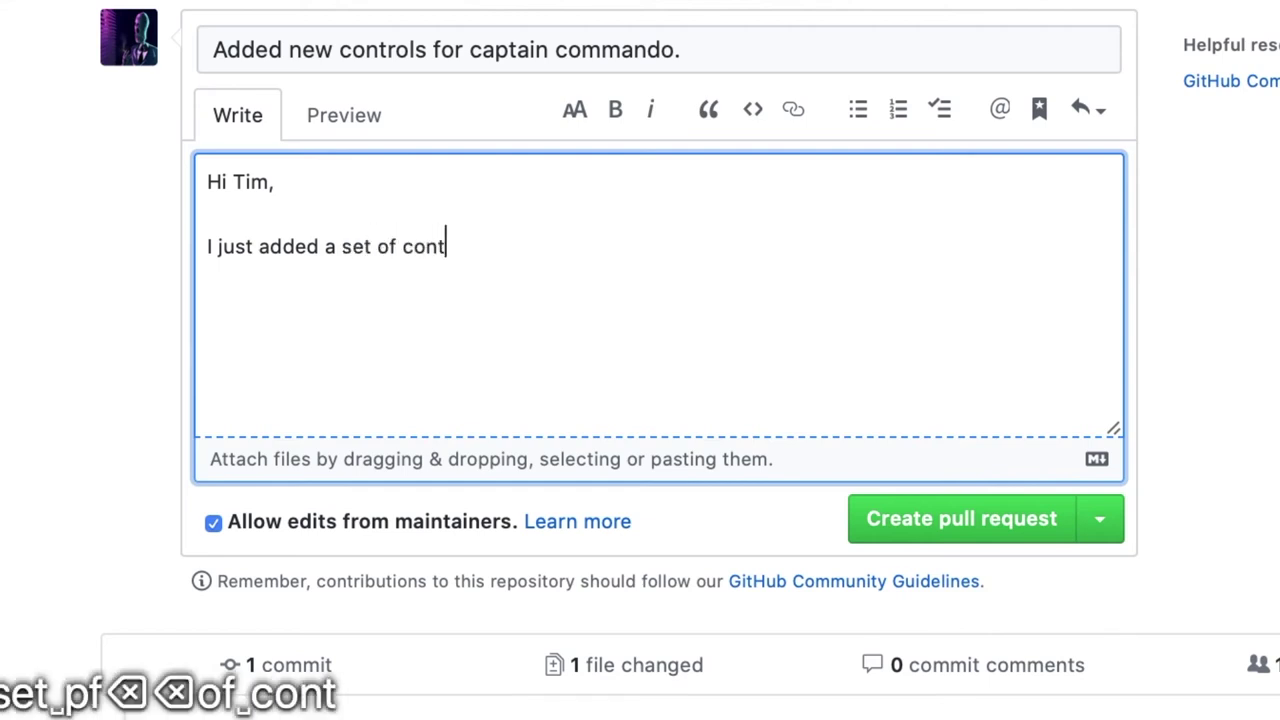
{"action": "type", "text": "rols for capt"}
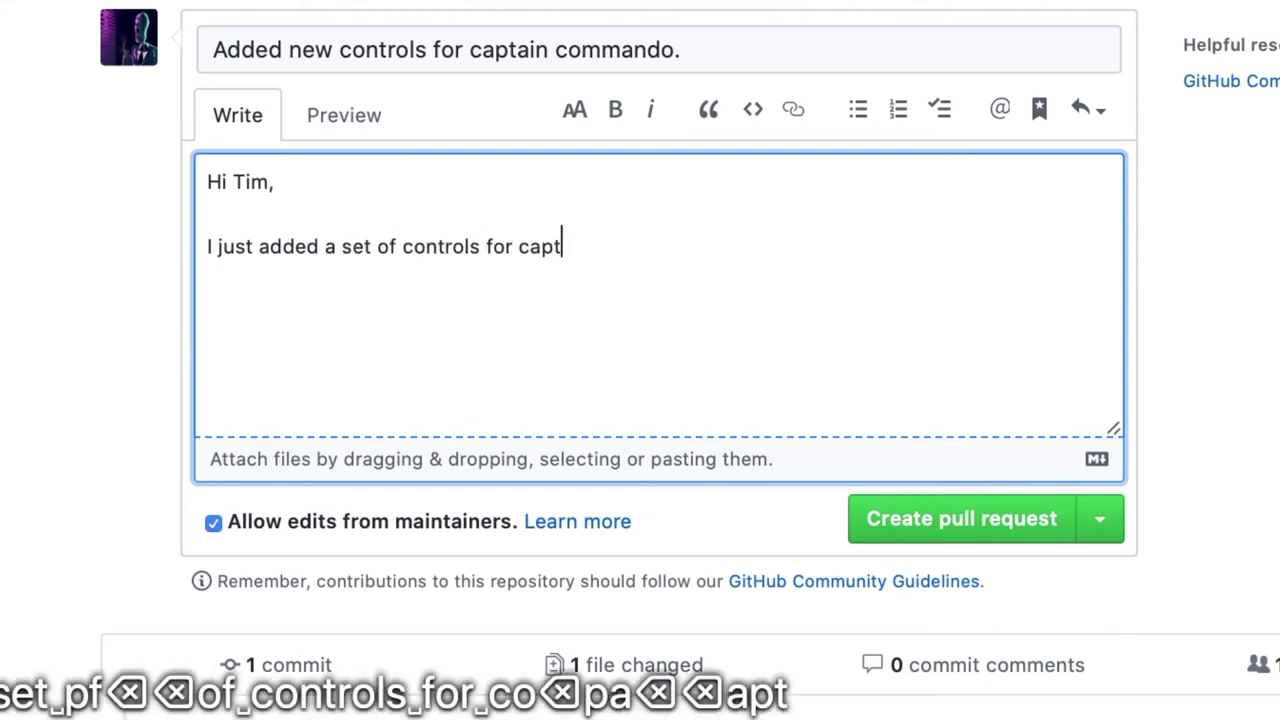
{"action": "type", "text": "ain commando. "}
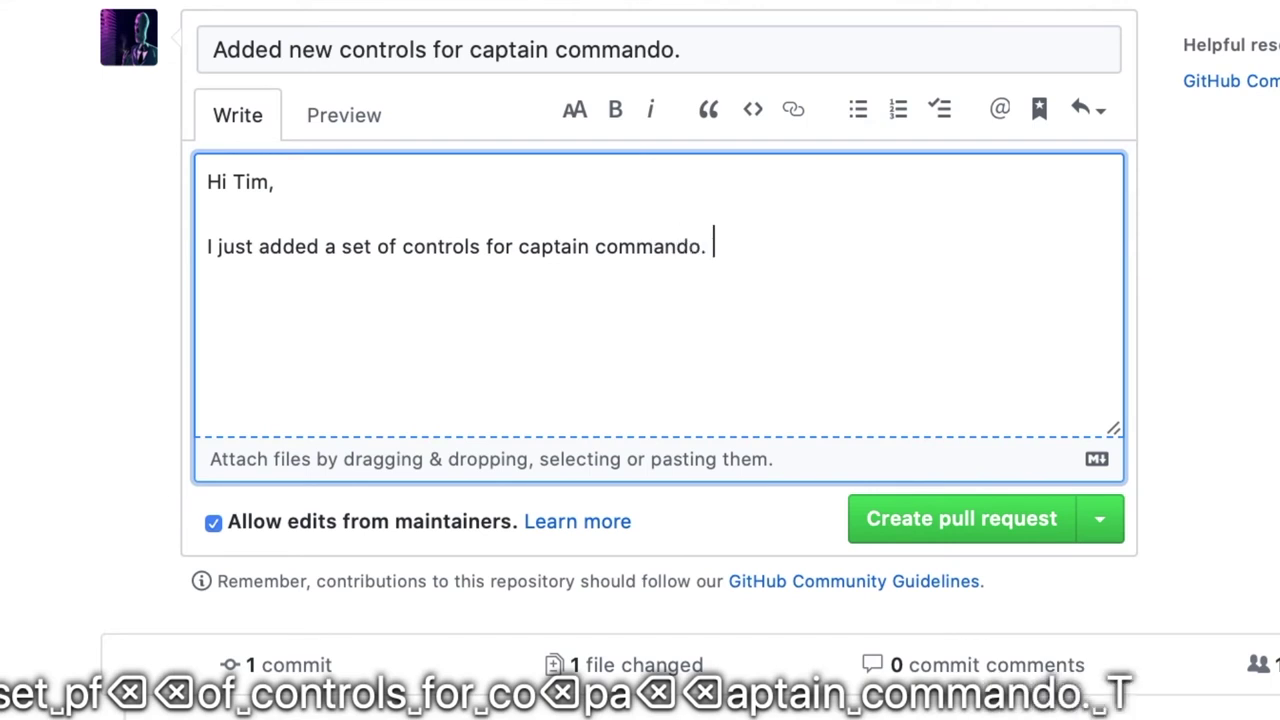
- Add "Take a look and let me know what you think." to the comment and create the pull request
{"action": "type", "text": "Take a look a"}
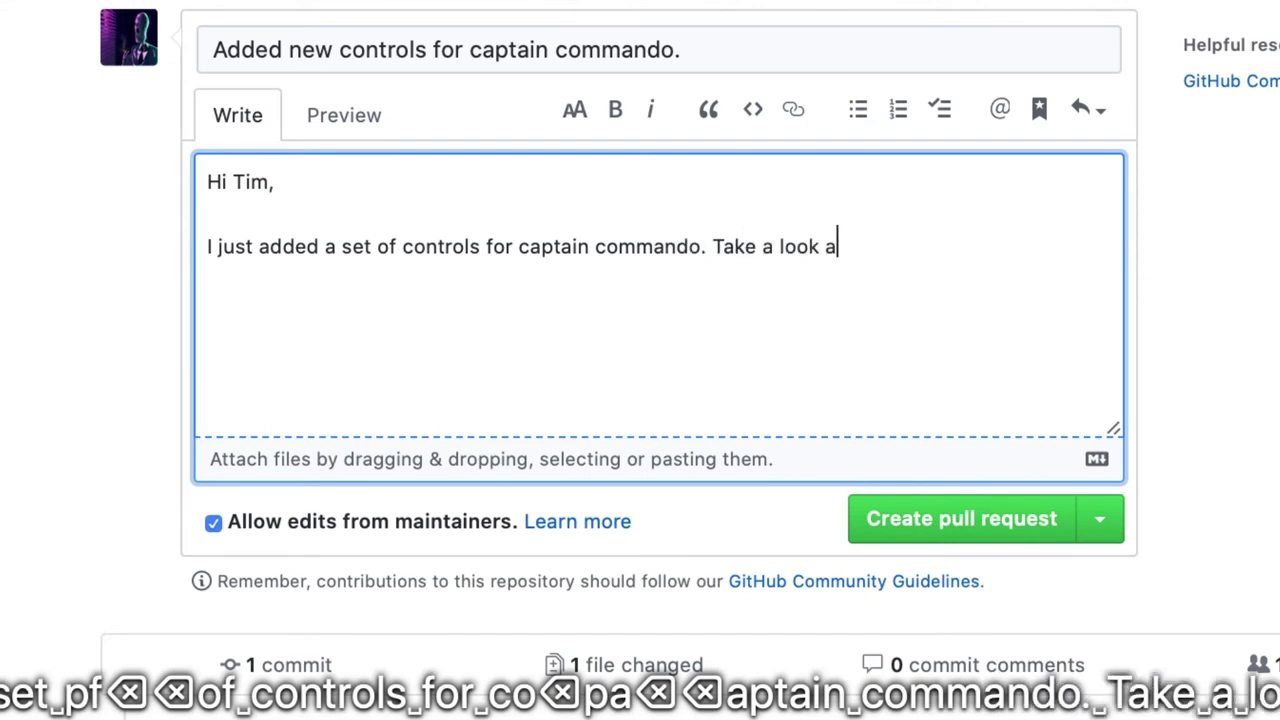
{"action": "type", "text": "nd let me know what you thin"}
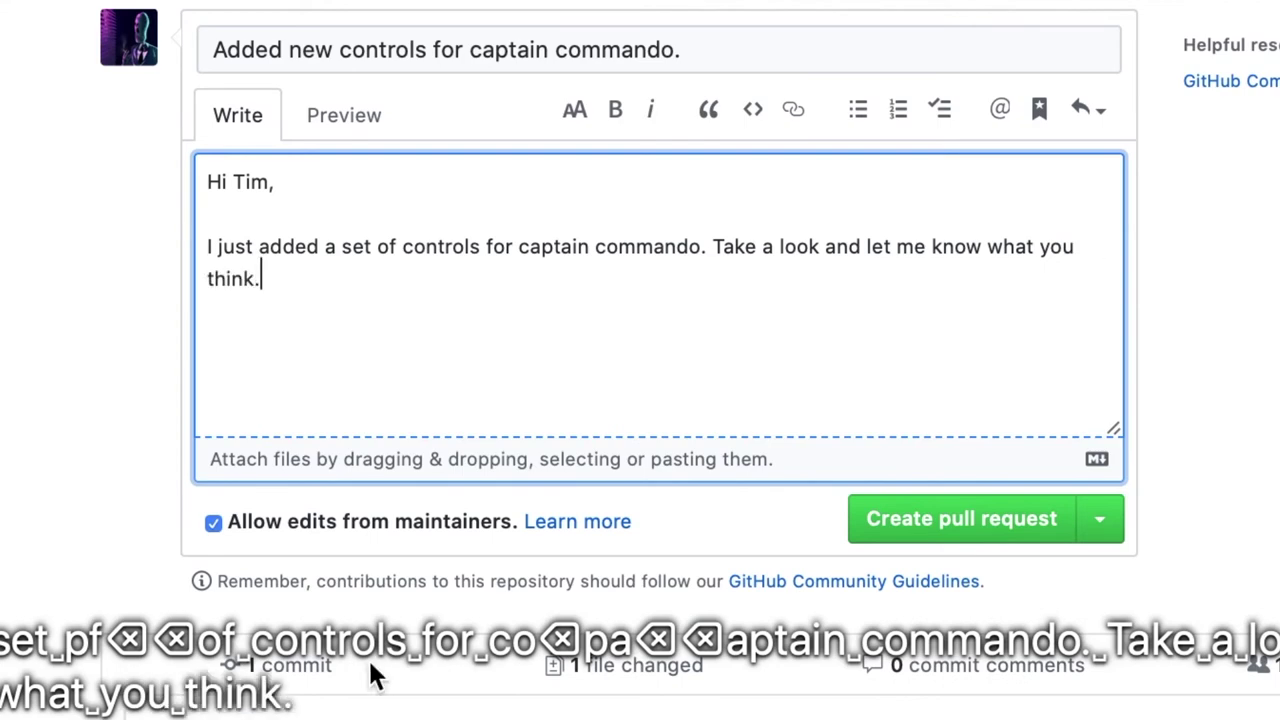
{"action": "type", "text": "k."}
{"action": "left_click", "coordinate": [906, 520]}
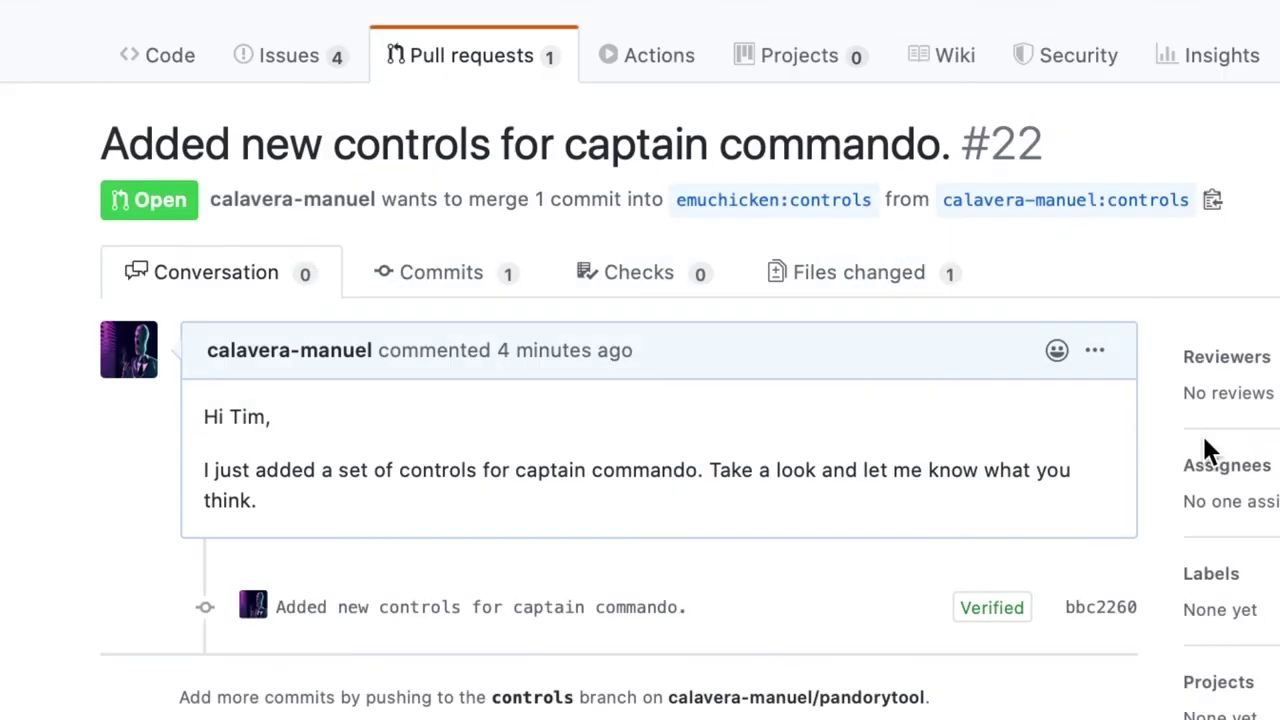
- Minimise the browser window, switch to Mail, open the unread pull request e-mail and follow its link to GitHub
{"action": "key", "text": "super+m"}
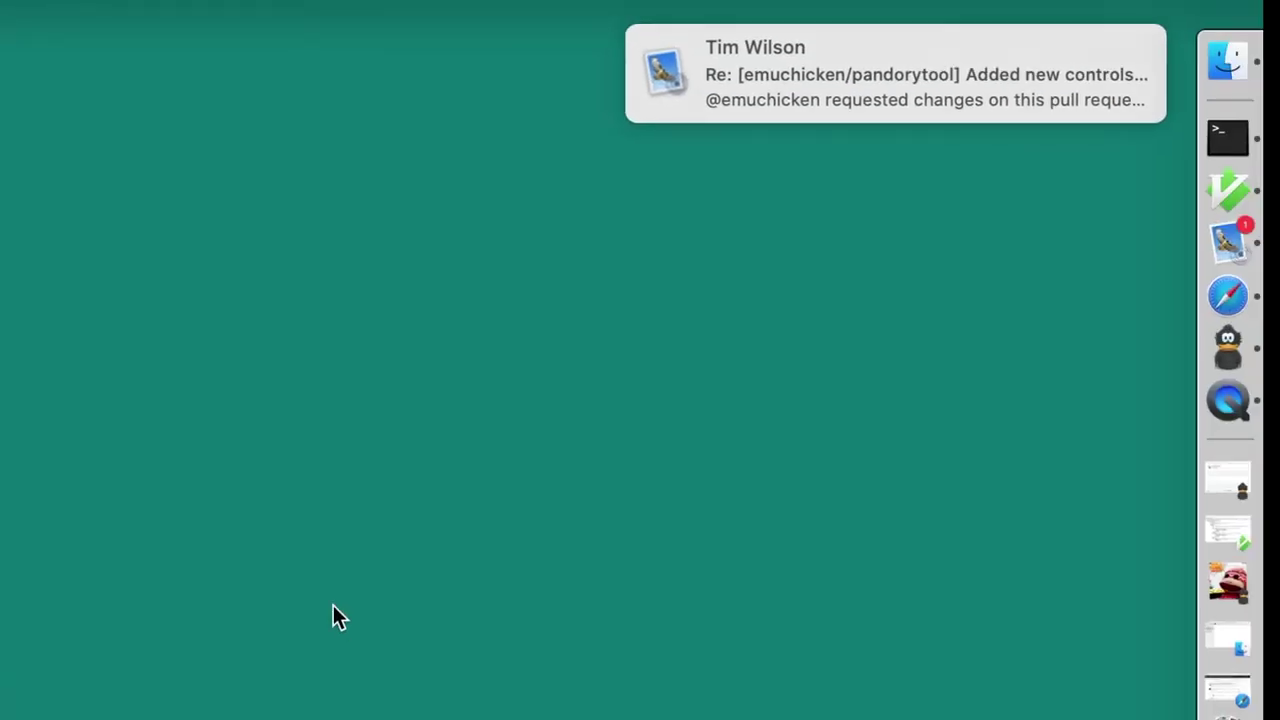
{"action": "left_click", "coordinate": [1240, 253]}
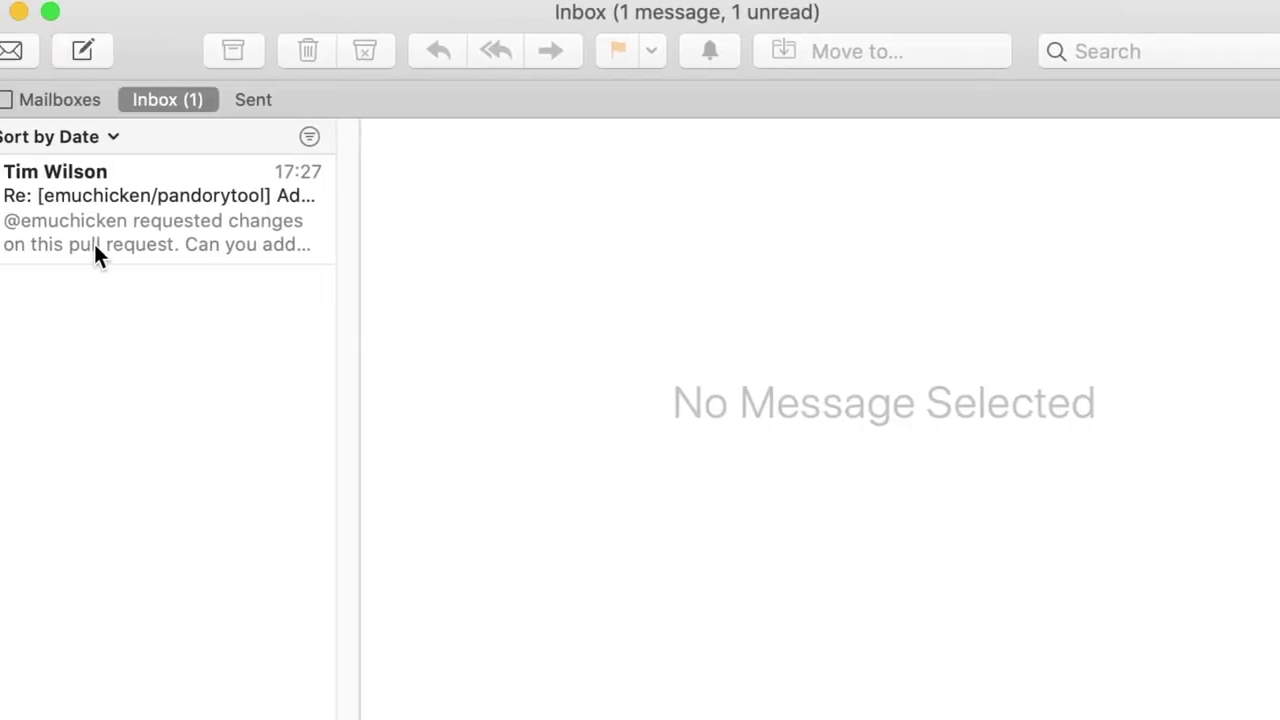
{"action": "left_click", "coordinate": [180, 251]}
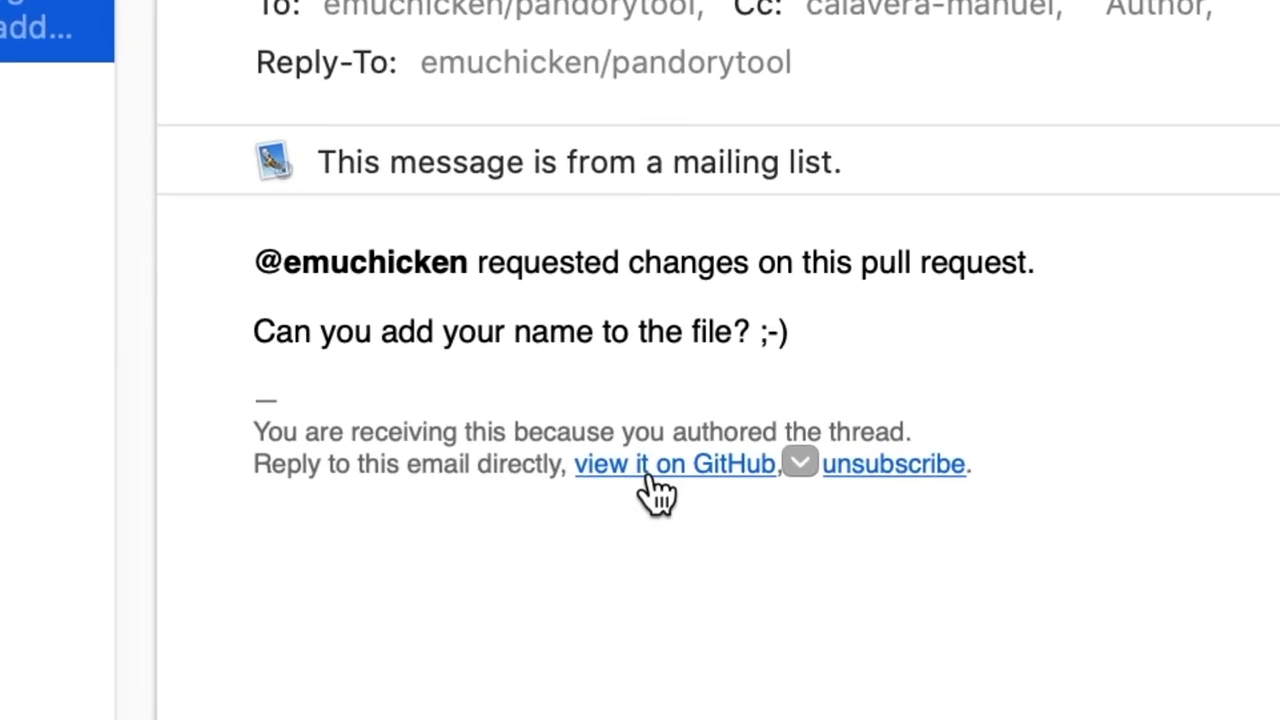
{"action": "left_click", "coordinate": [648, 478]}
- Post the comment "Sure thing." on the pull request
{"action": "scroll", "coordinate": [450, 500], "scroll_direction": "down", "scroll_amount": 5}
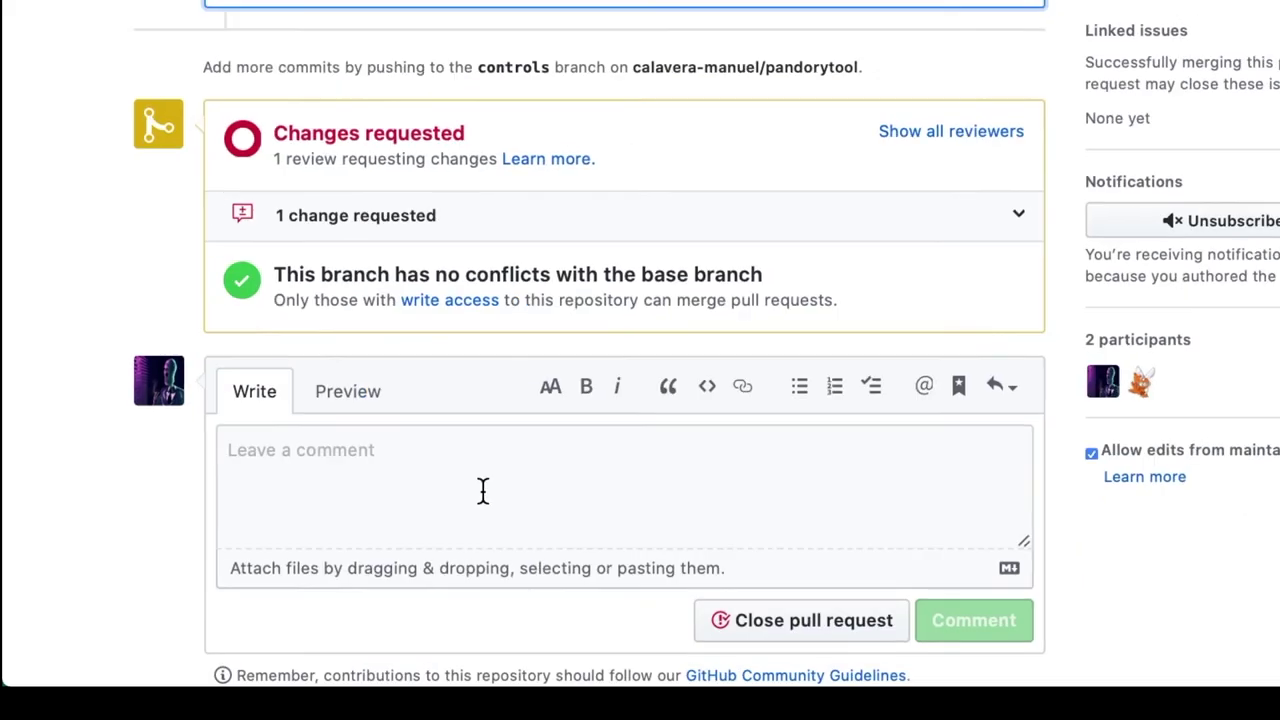
{"action": "left_click", "coordinate": [464, 458]}
{"action": "type", "text": "Sure thing."}
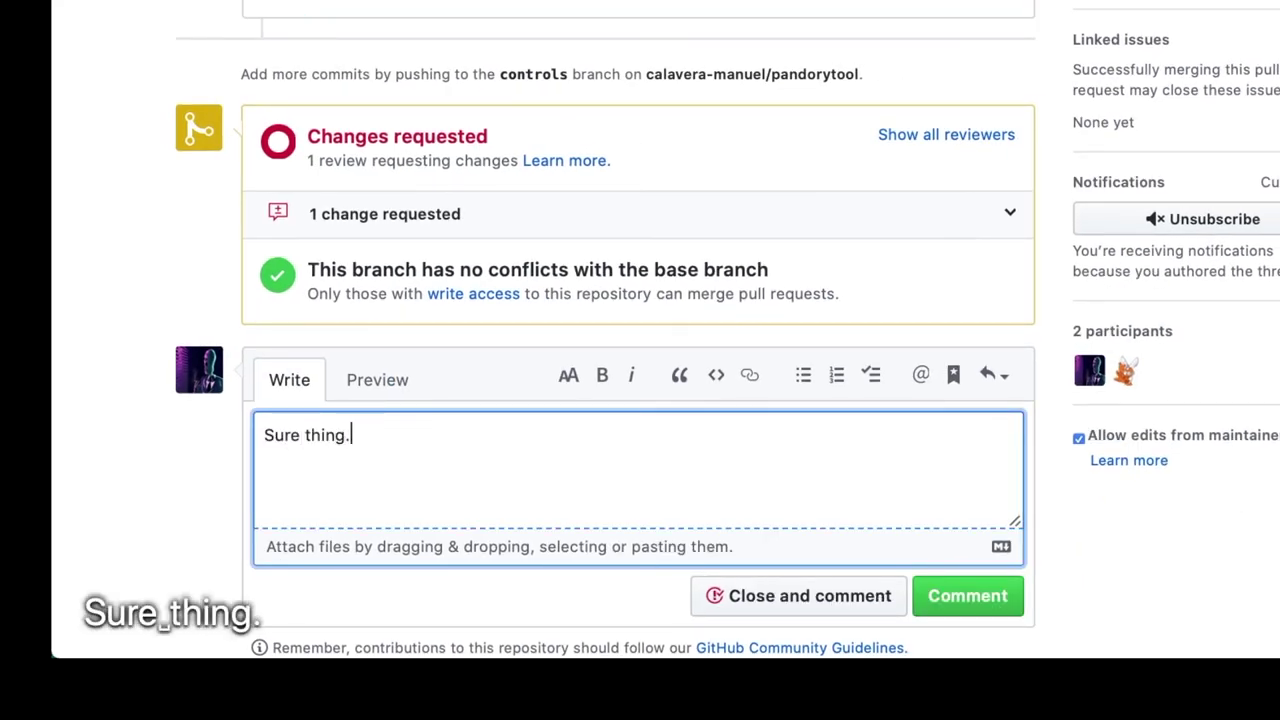
{"action": "left_click", "coordinate": [967, 596]}
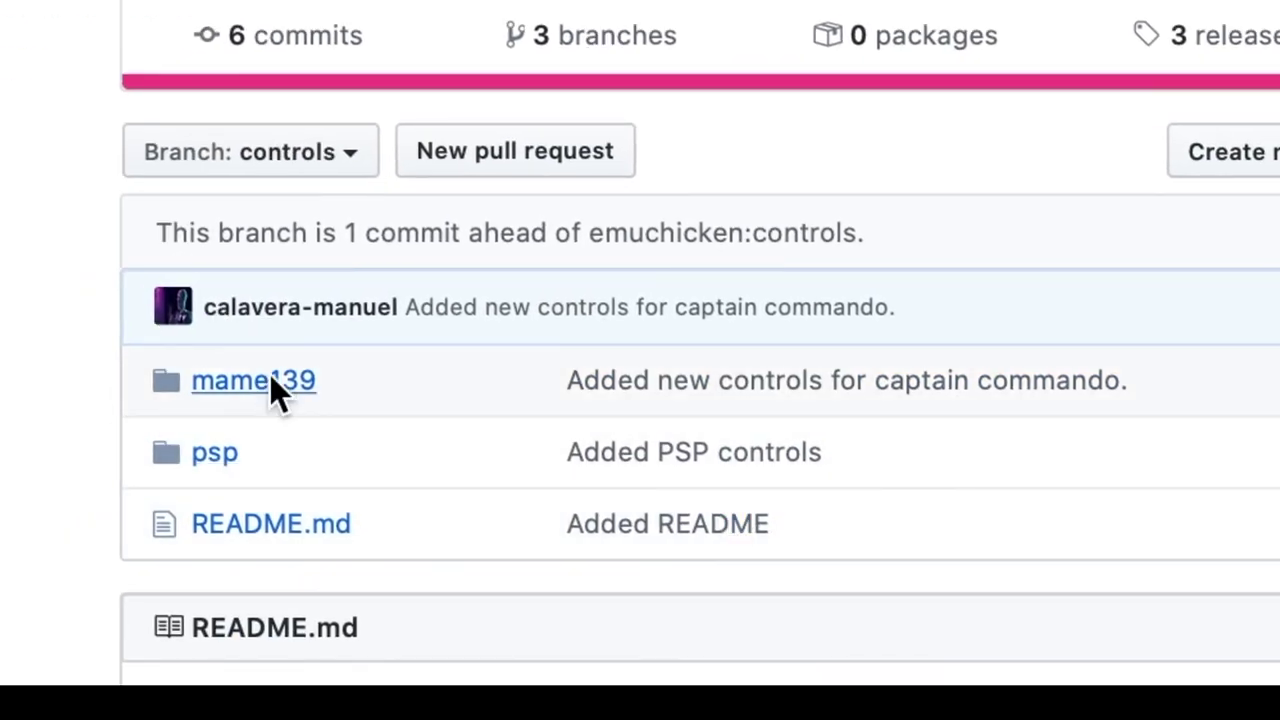
- Open captcomm.cfg from the mame139 folder of the fork's controls branch for editing
{"action": "left_click", "coordinate": [270, 380]}
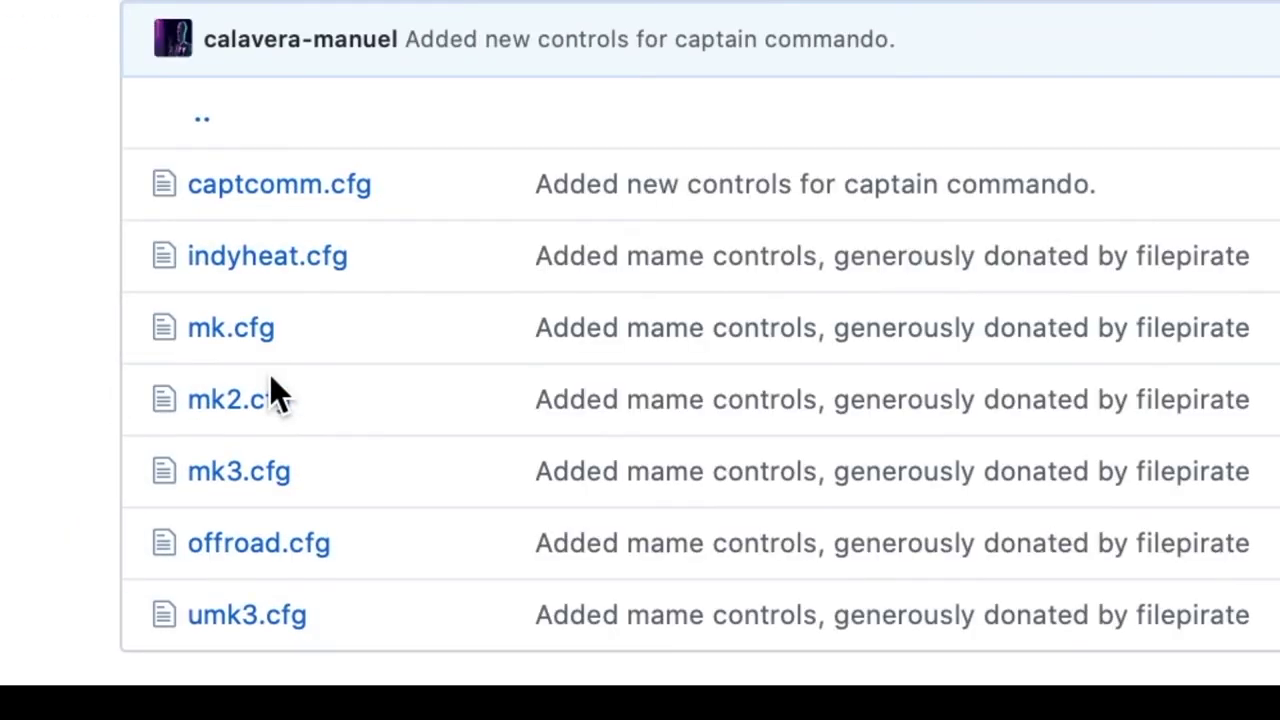
{"action": "left_click", "coordinate": [253, 182]}
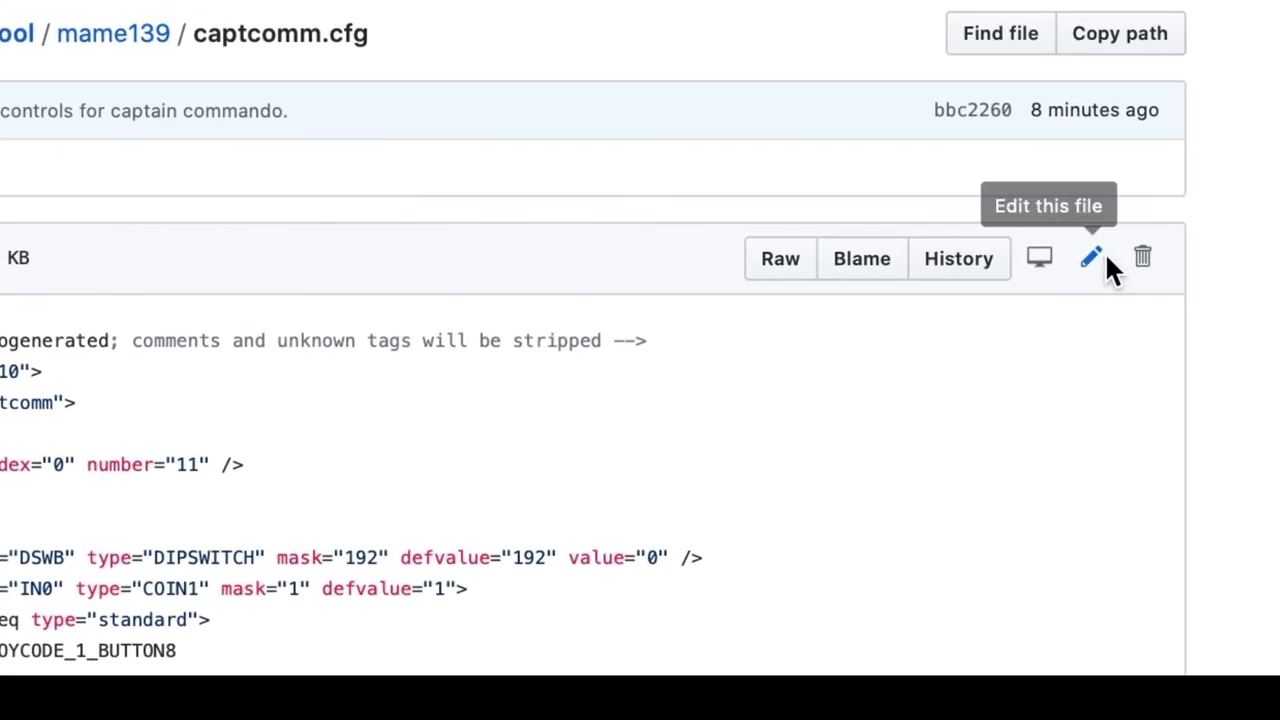
{"action": "left_click", "coordinate": [1092, 258]}
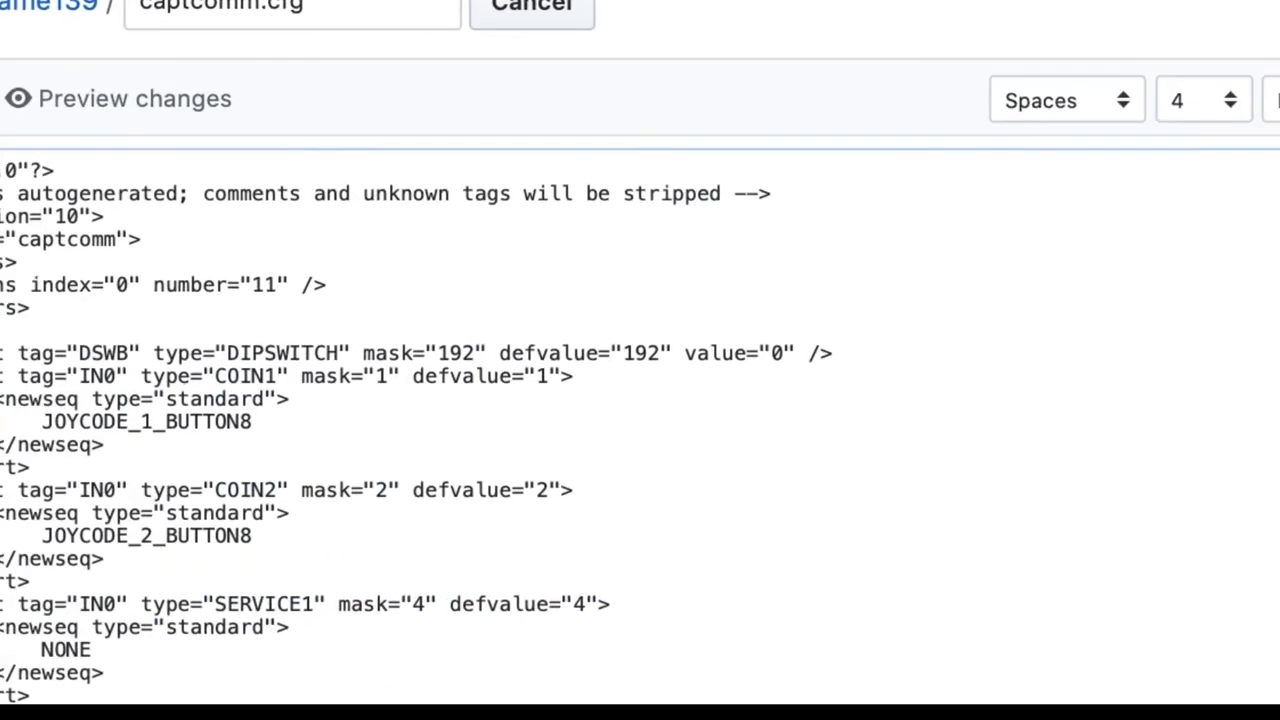
- Replace the line 2 comment text with "This set of controls was contributed by" followed by the contributor's full name
{"action": "left_click_drag", "start_coordinate": [160, 180], "coordinate": [1167, 185]}
{"action": "type", "text": "T"}
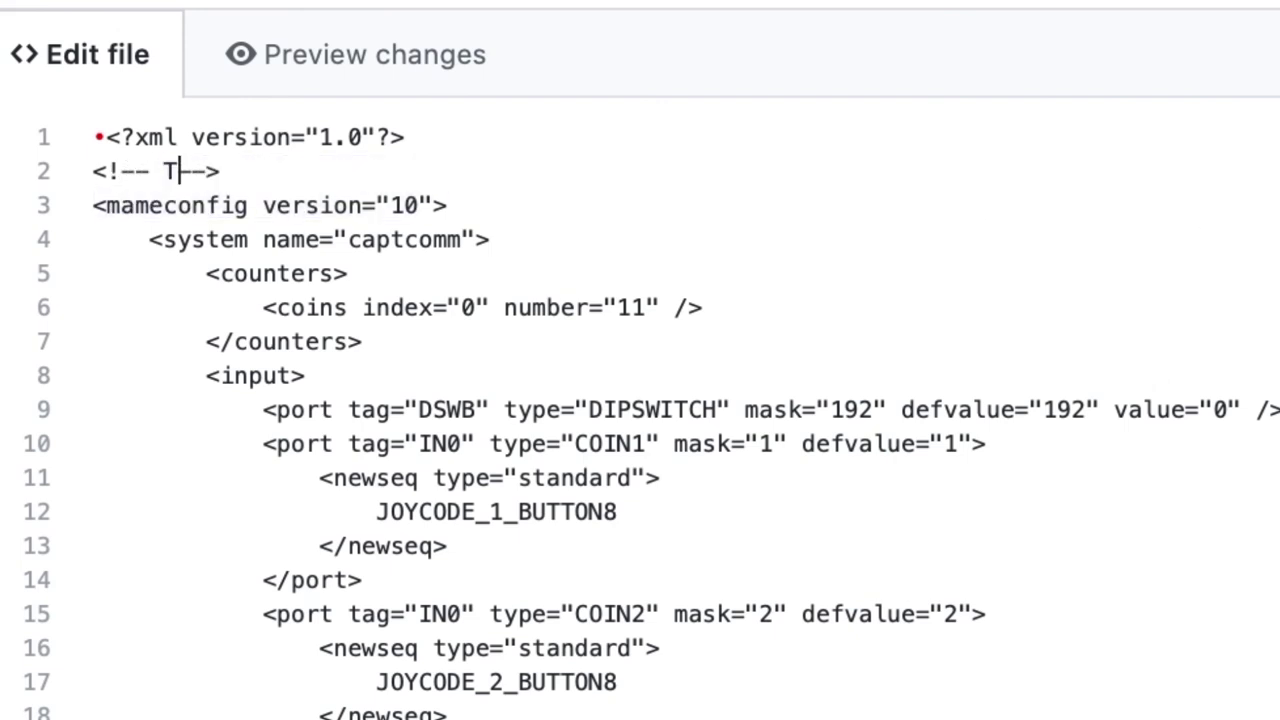
{"action": "type", "text": "his set of control"}
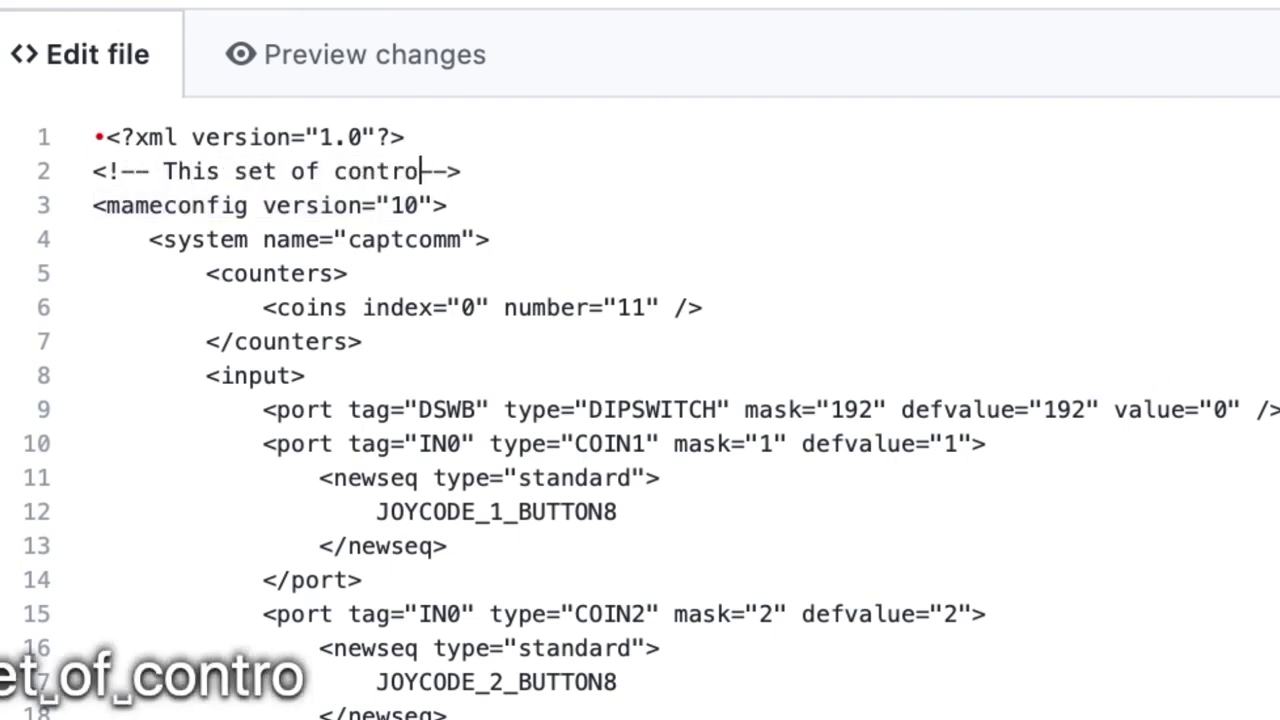
{"action": "type", "text": "s was contributed by"}
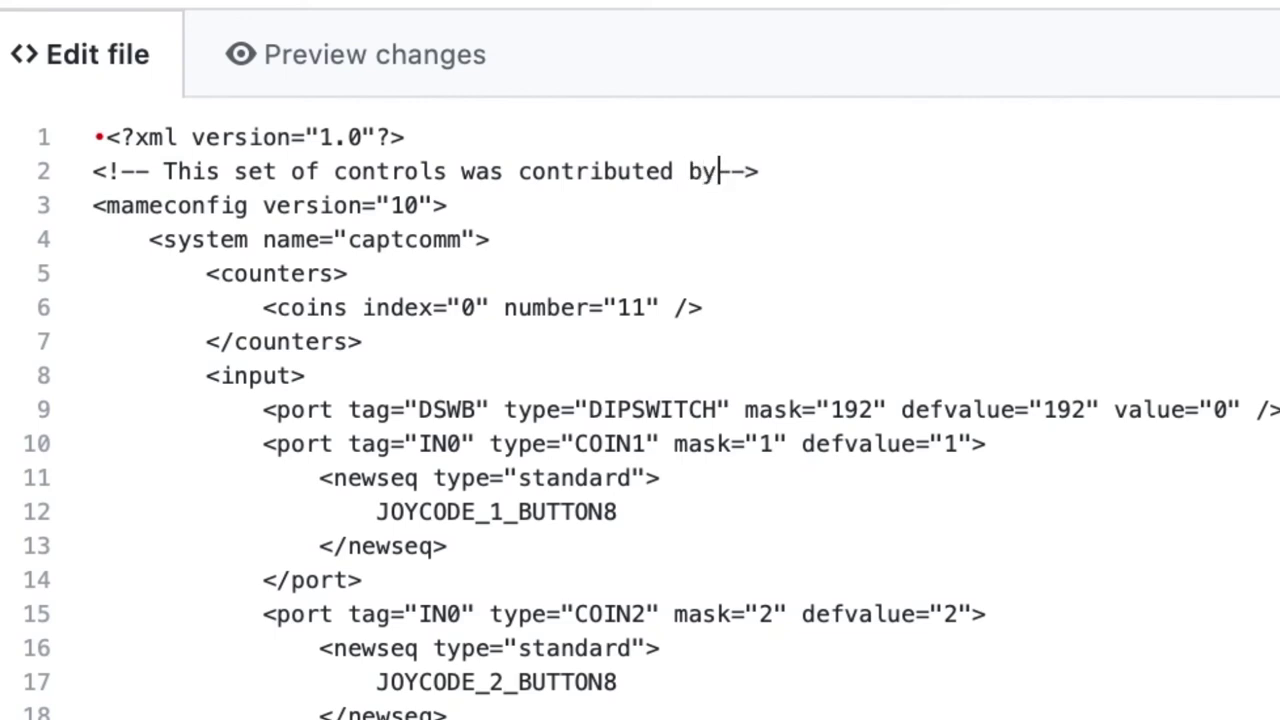
{"action": "type", "text": "nua"}
{"action": "key", "text": "BackSpace"}
{"action": "type", "text": "el Calaver"}
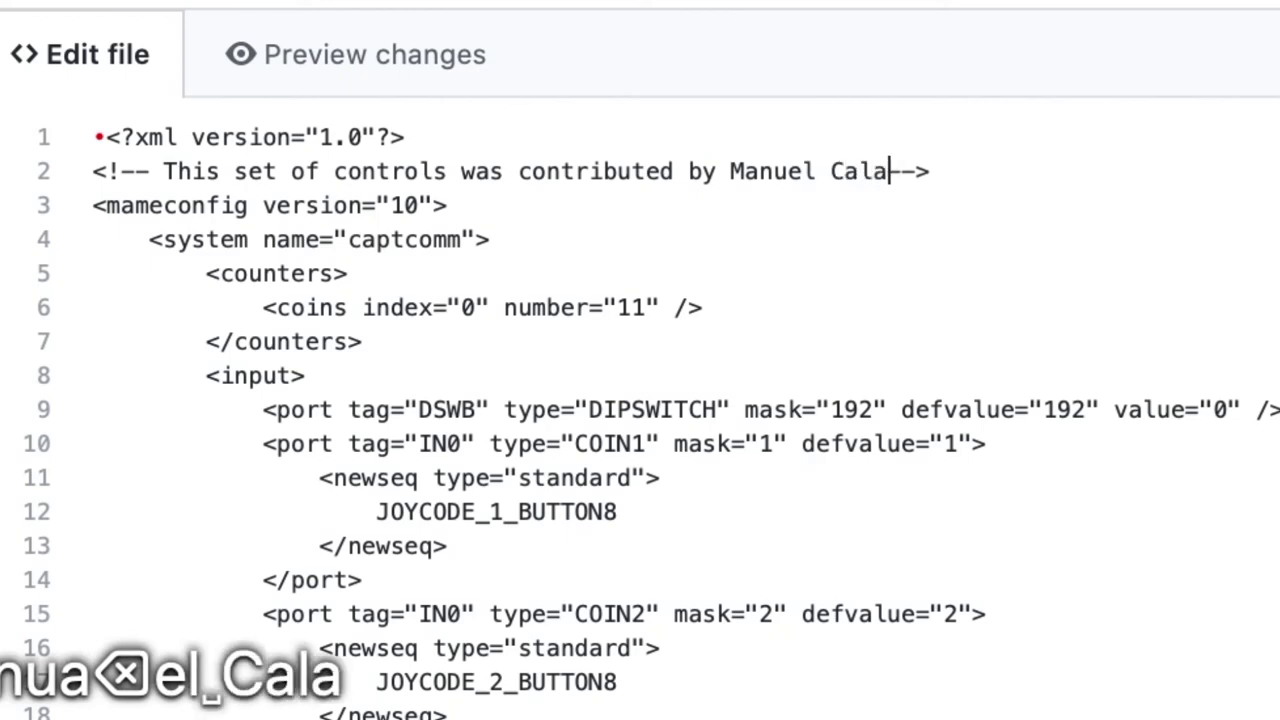
{"action": "type", "text": "a"}
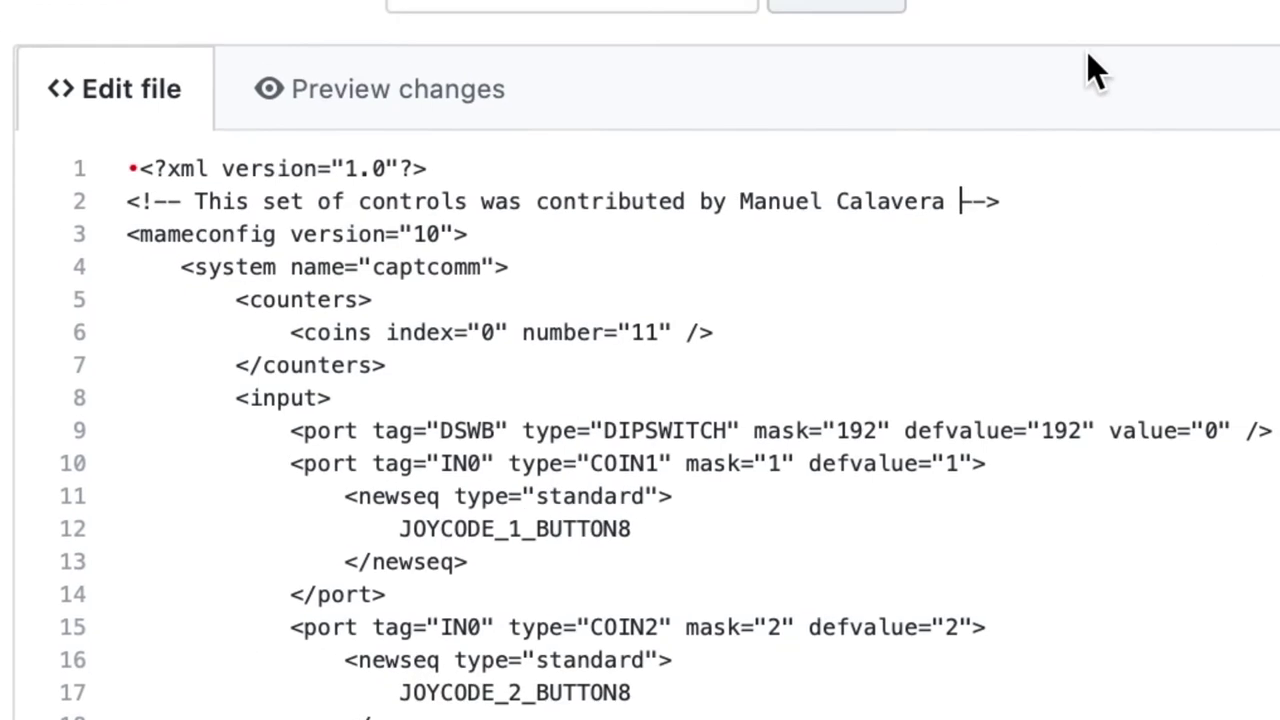
- Commit the captcomm.cfg edit directly to the controls branch with the message "Added name as requested"
{"action": "scroll", "coordinate": [1085, 145], "scroll_direction": "down", "scroll_amount": 10}
{"action": "scroll", "coordinate": [925, 365], "scroll_direction": "down", "scroll_amount": 15}
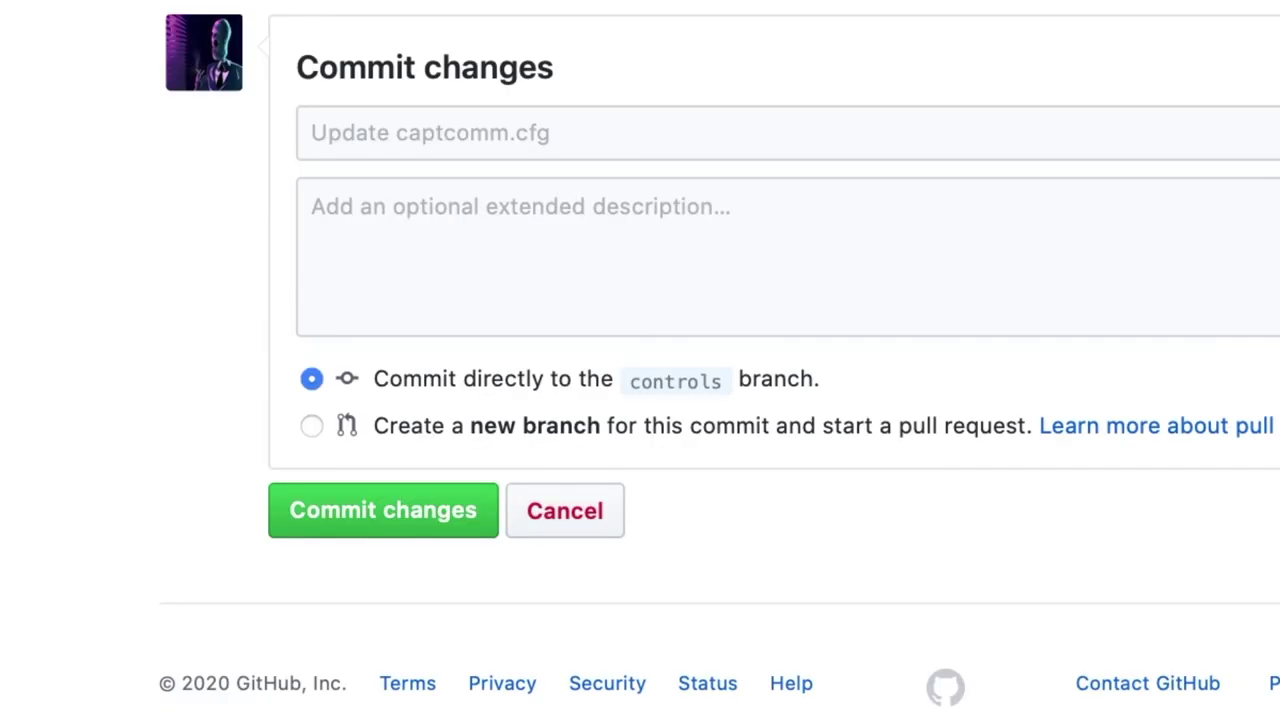
{"action": "left_click", "coordinate": [509, 140]}
{"action": "type", "text": "Added"}
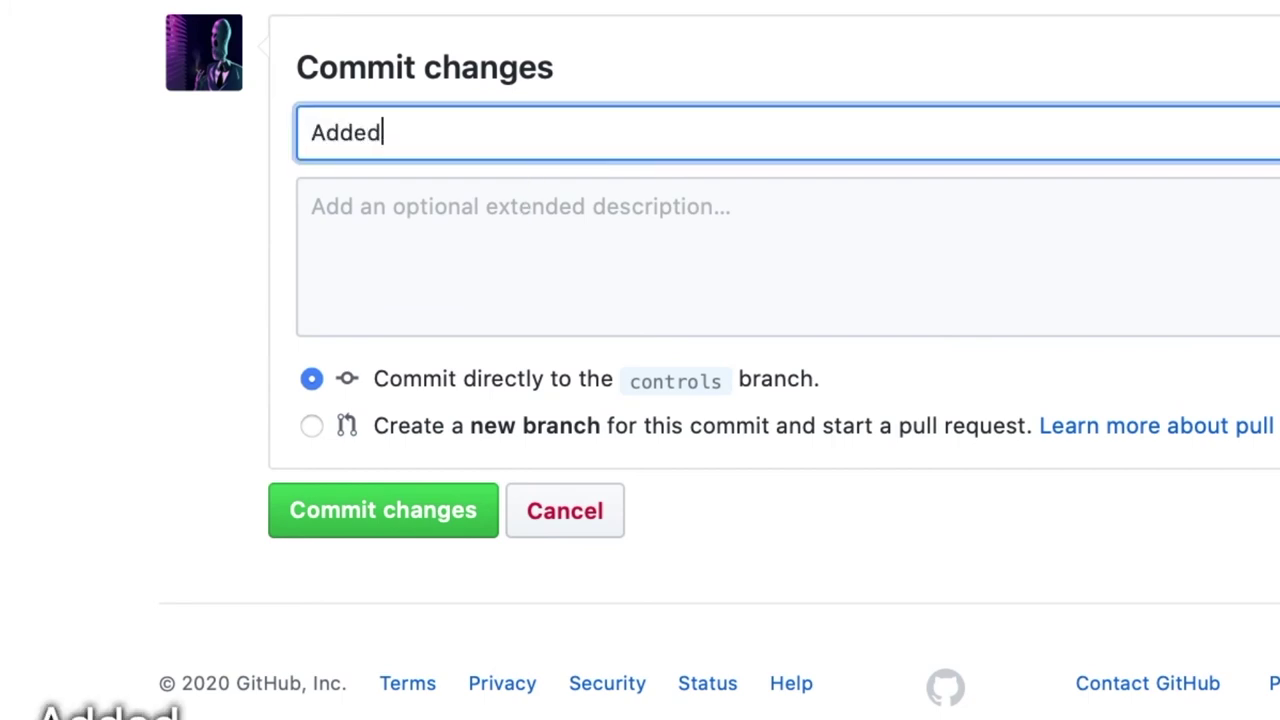
{"action": "type", "text": " name as request"}
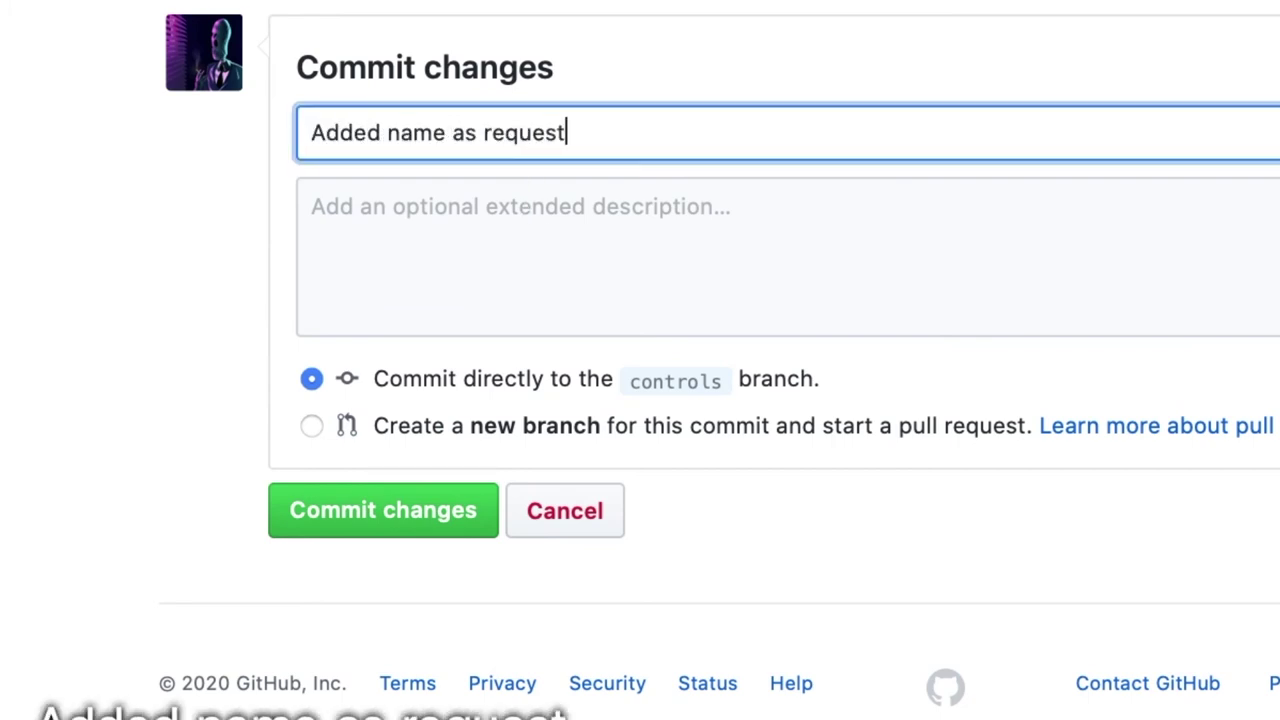
{"action": "type", "text": "ed"}
{"action": "left_click", "coordinate": [463, 538]}
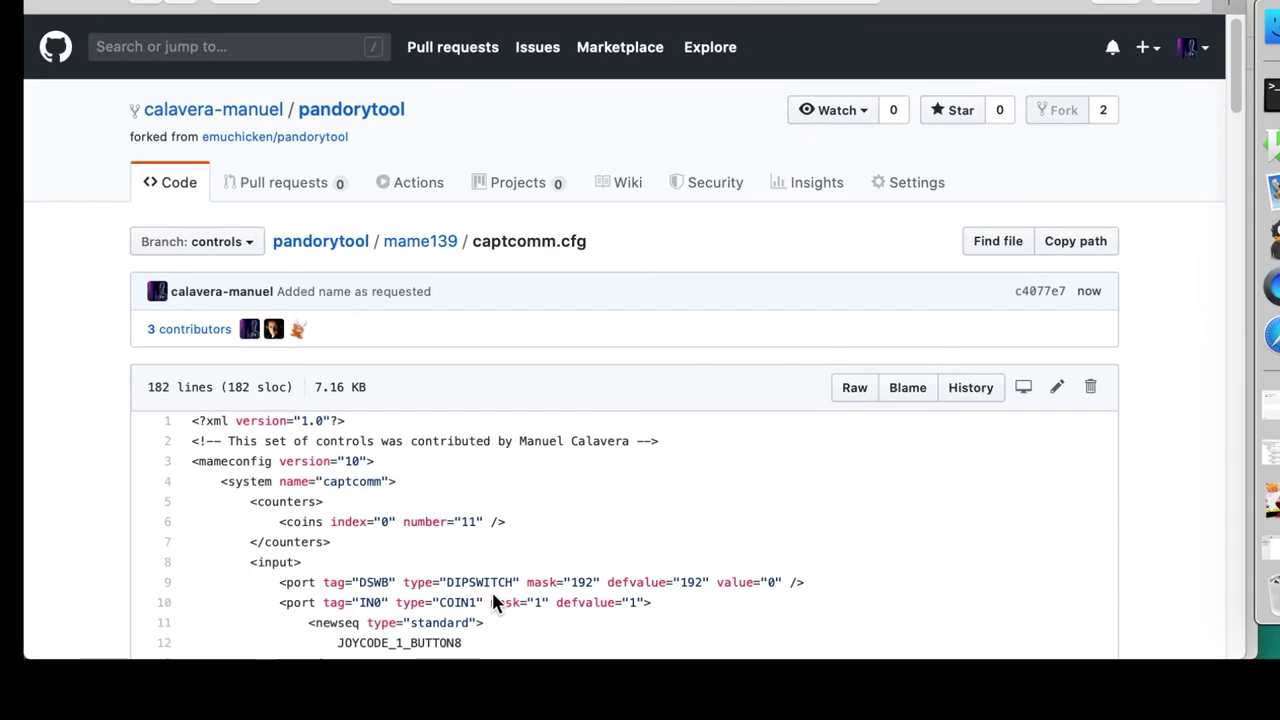
- Go to the original pandorytool repository the fork came from and open its pull request "Added new controls for captain commando."
{"action": "mouse_move", "coordinate": [290, 148]}
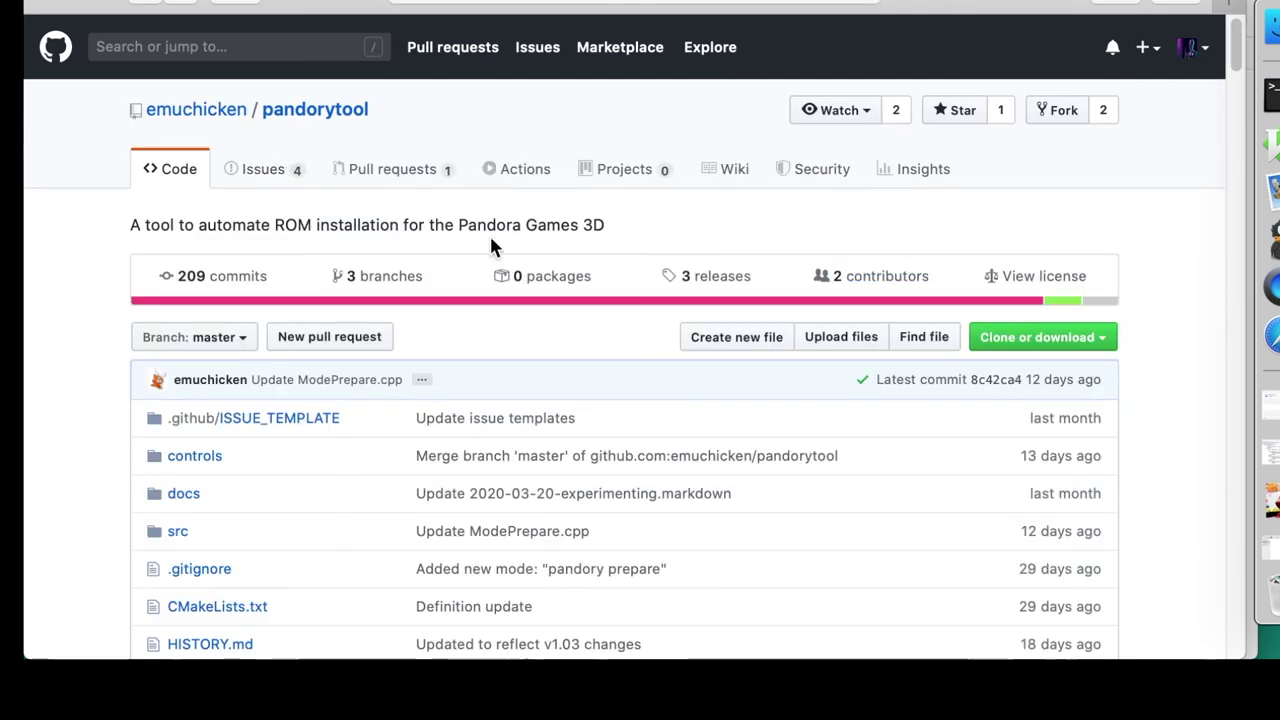
{"action": "left_click", "coordinate": [444, 172]}
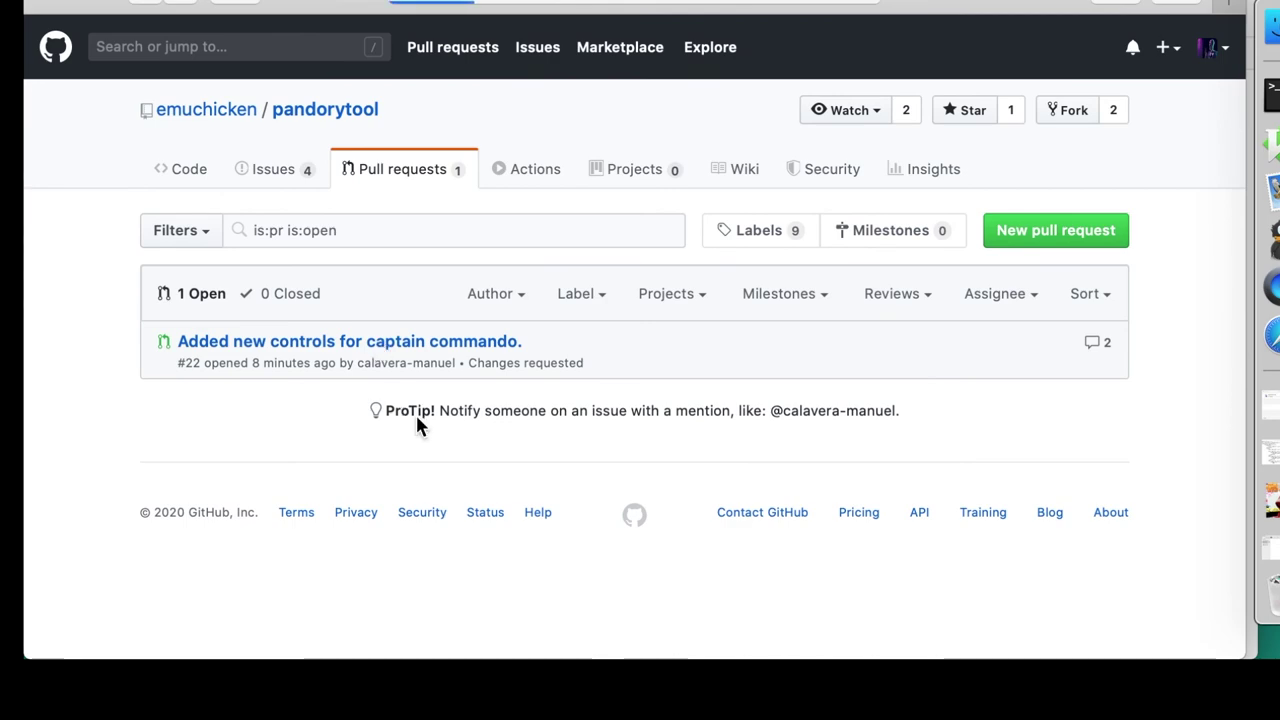
{"action": "scroll", "coordinate": [417, 420], "scroll_direction": "down", "scroll_amount": 10}
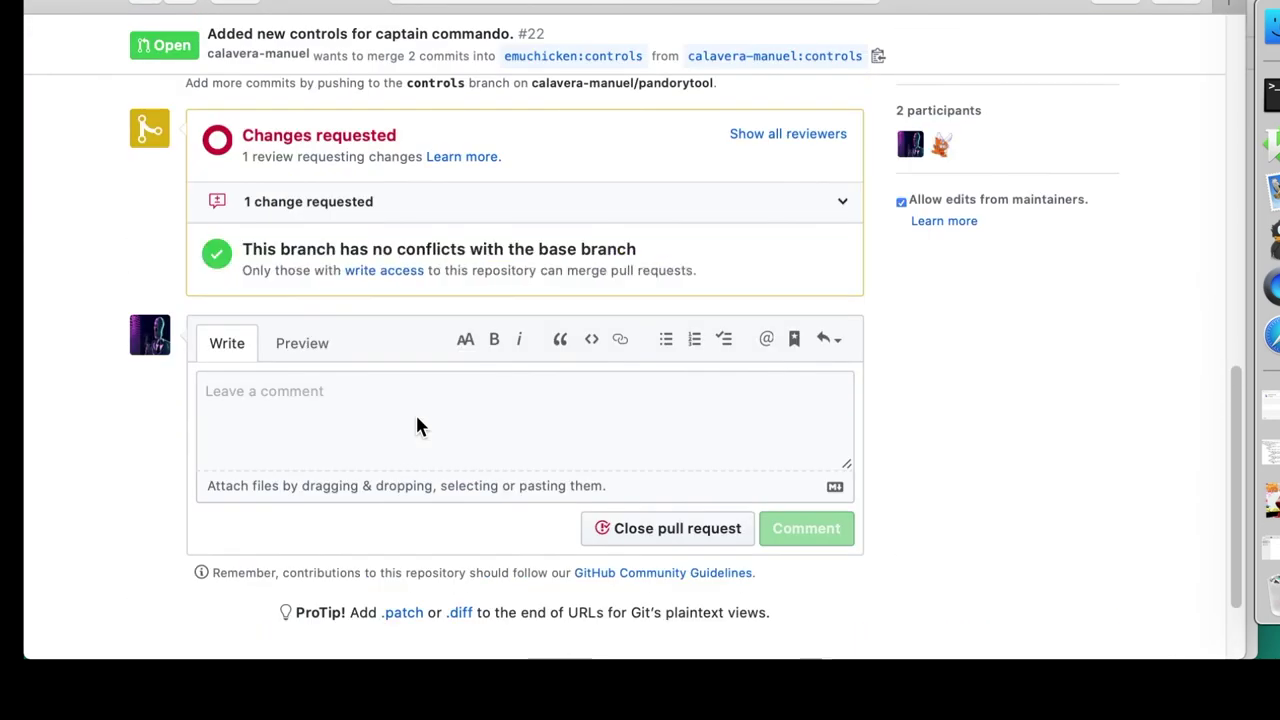
{"action": "scroll", "coordinate": [417, 427], "scroll_direction": "up", "scroll_amount": 10}
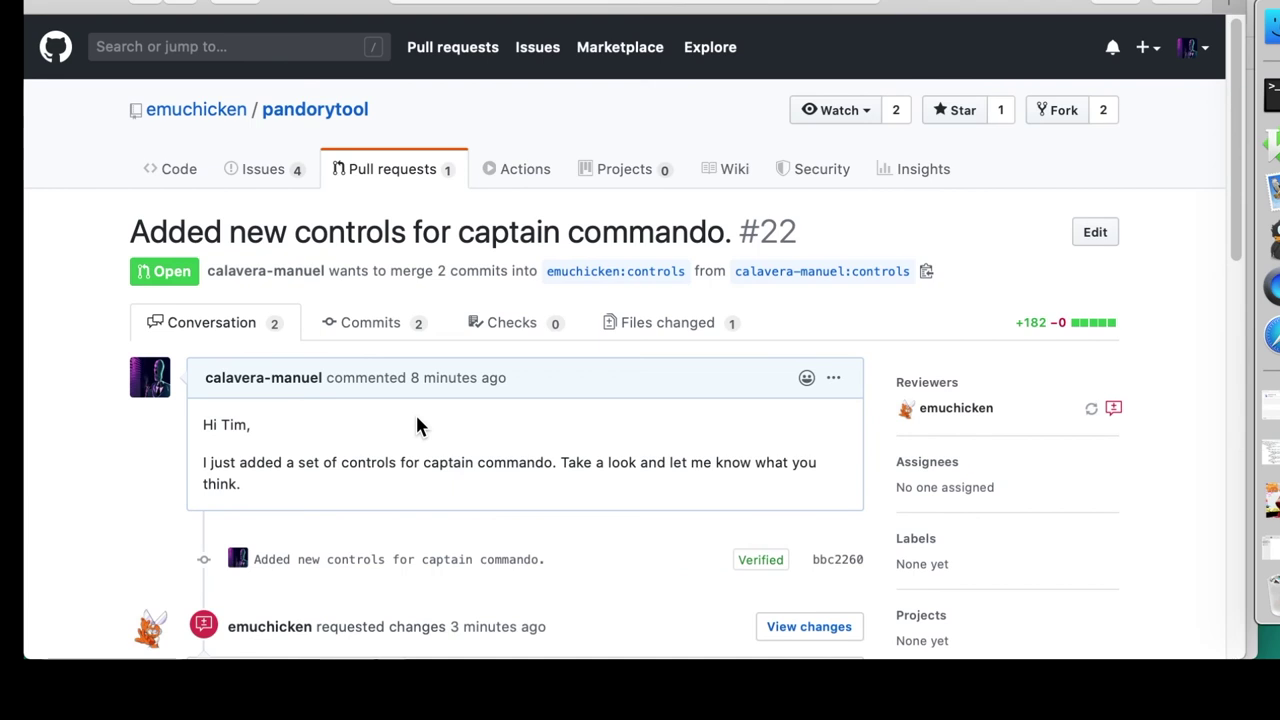
- Review the pull request's commit list and the changed contents of mame139/captcomm.cfg
{"action": "left_click", "coordinate": [368, 330]}
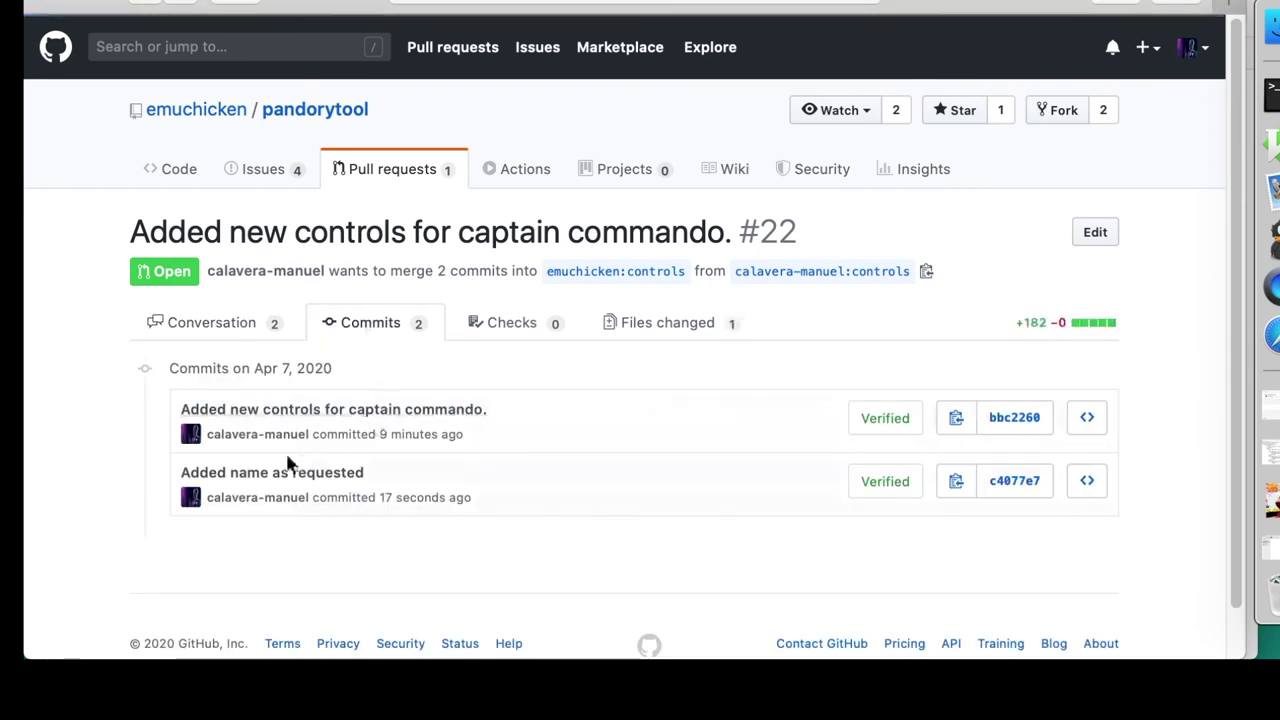
{"action": "left_click", "coordinate": [626, 322]}
{"action": "scroll", "coordinate": [598, 497], "scroll_direction": "down", "scroll_amount": 8}
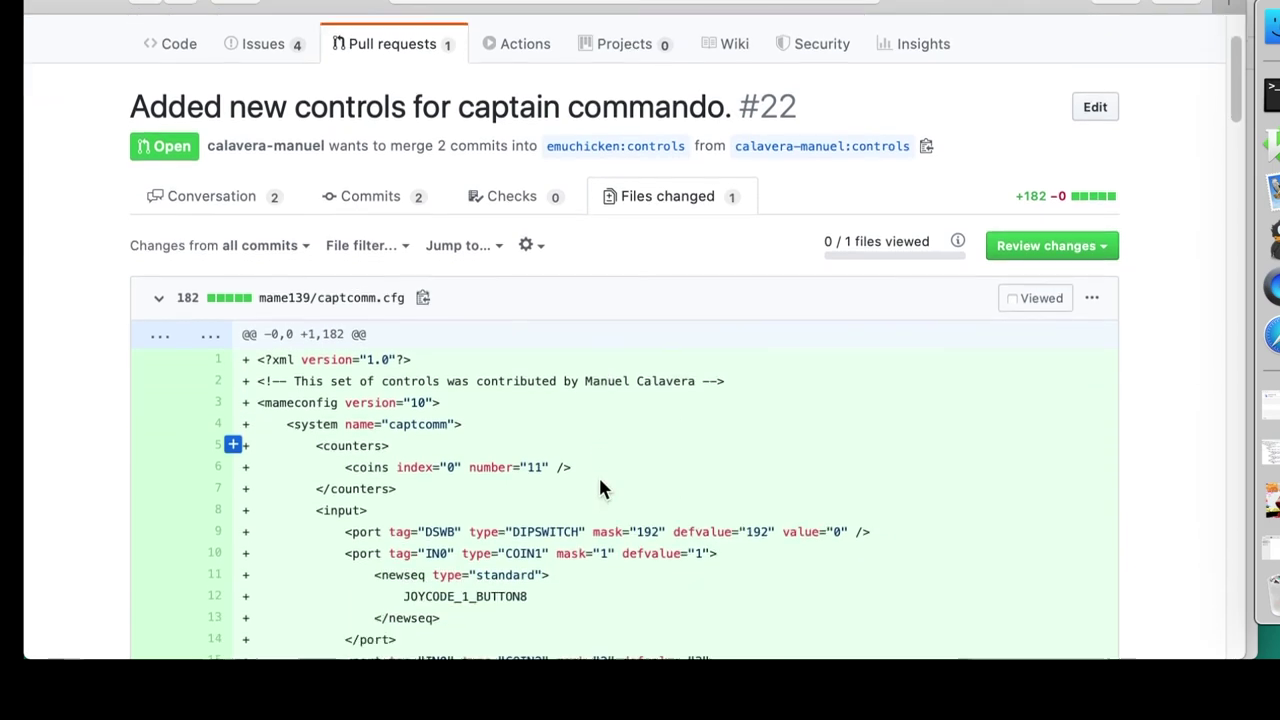
{"action": "scroll", "coordinate": [600, 485], "scroll_direction": "down", "scroll_amount": 20}
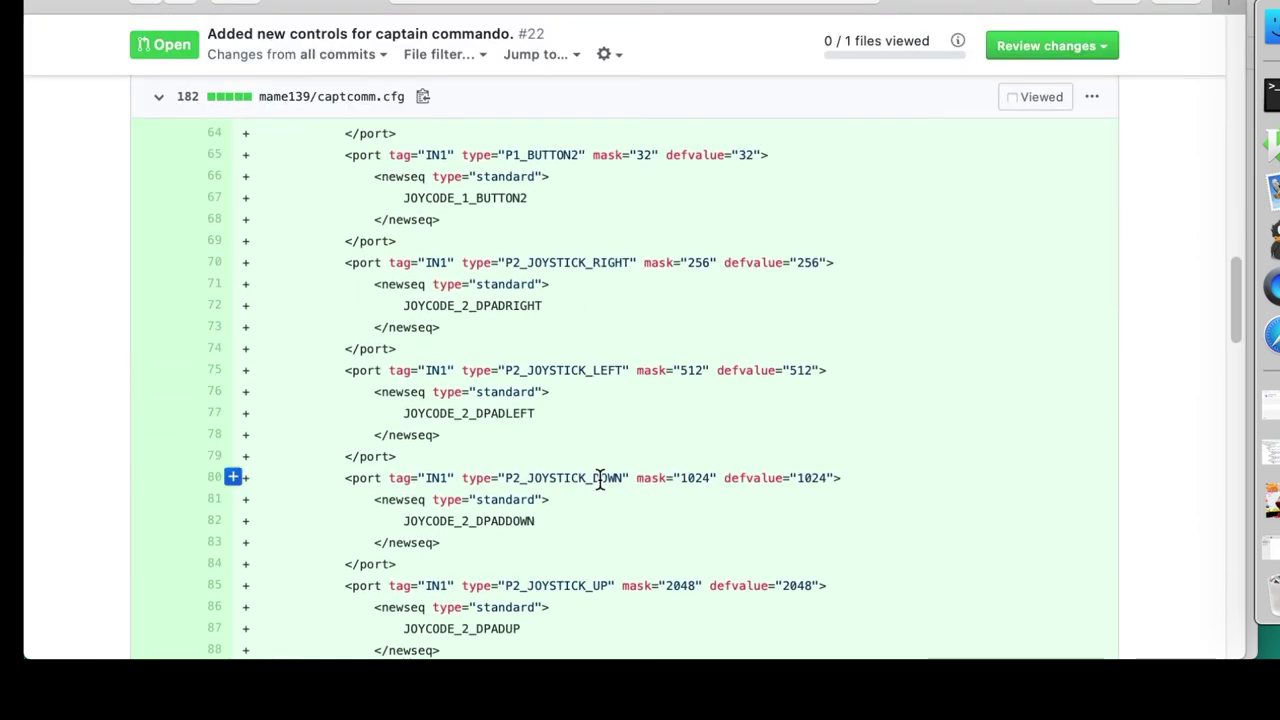
{"action": "scroll", "coordinate": [600, 480], "scroll_direction": "up", "scroll_amount": 20}
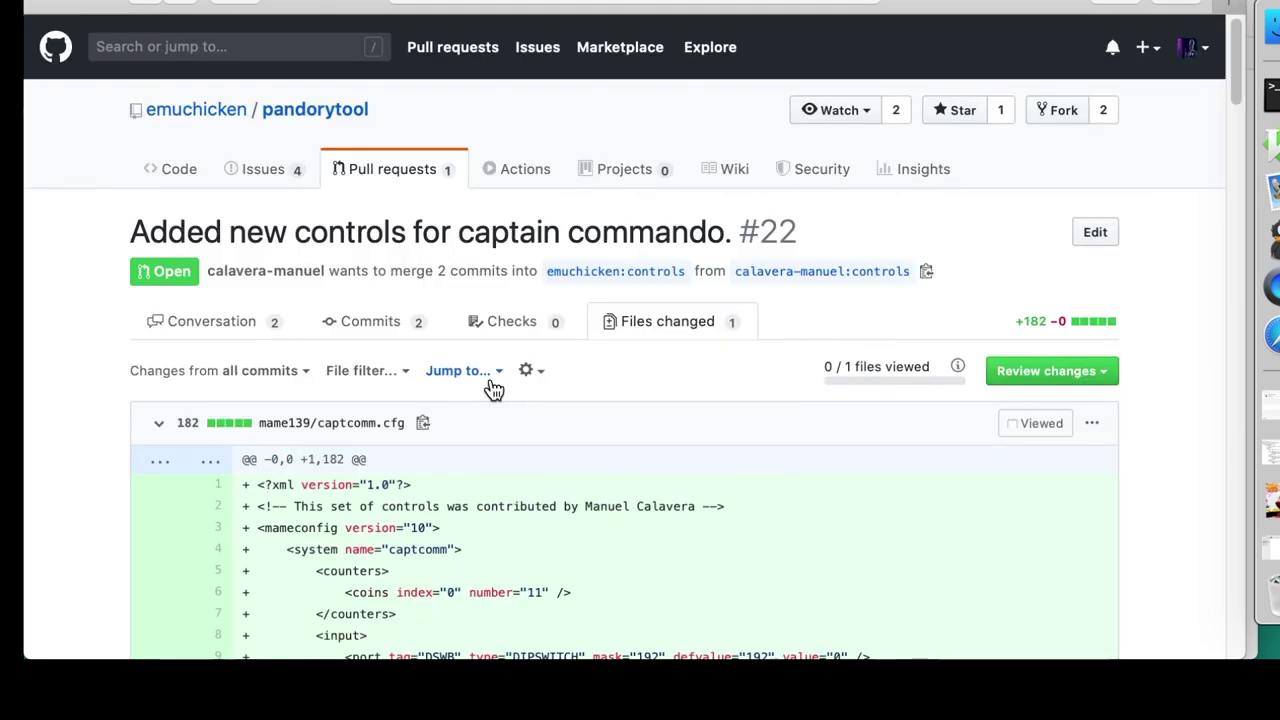
- Return to the Captain Commando pull request's conversation and post the comment "Done!"
{"action": "left_click", "coordinate": [378, 174]}
{"action": "mouse_move", "coordinate": [277, 340]}
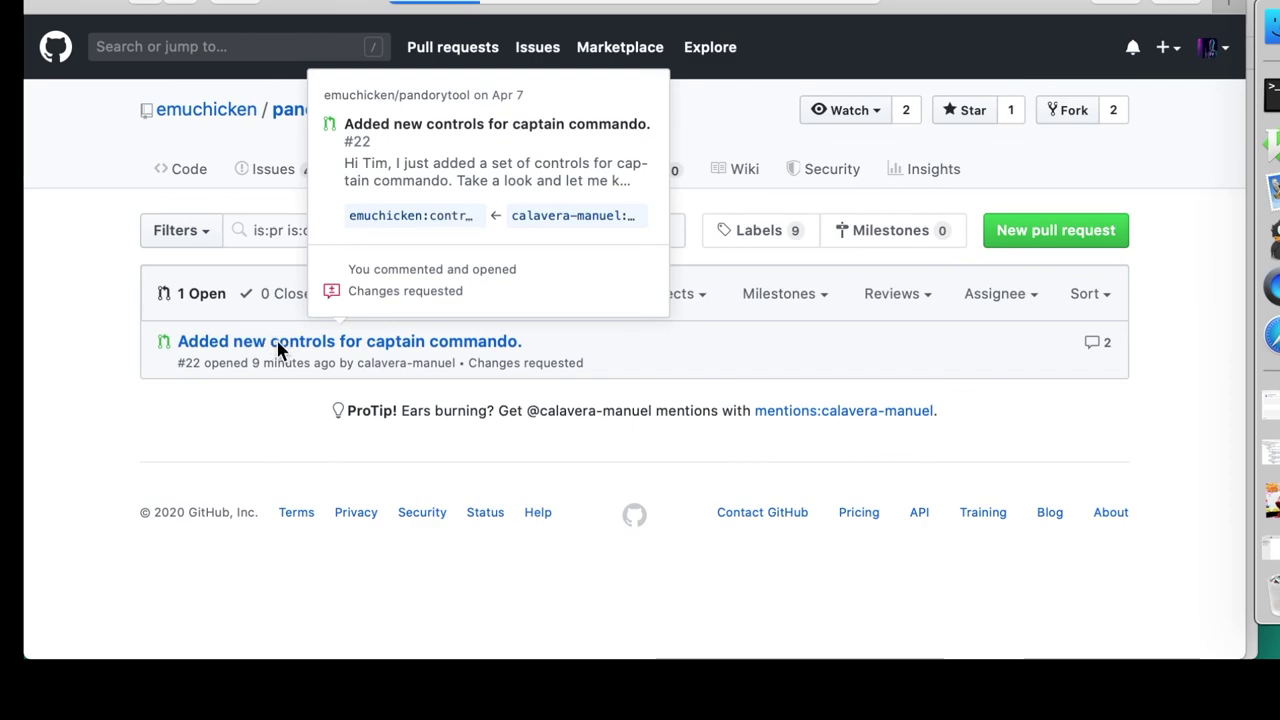
{"action": "left_click", "coordinate": [280, 345]}
{"action": "scroll", "coordinate": [474, 505], "scroll_direction": "down", "scroll_amount": 10}
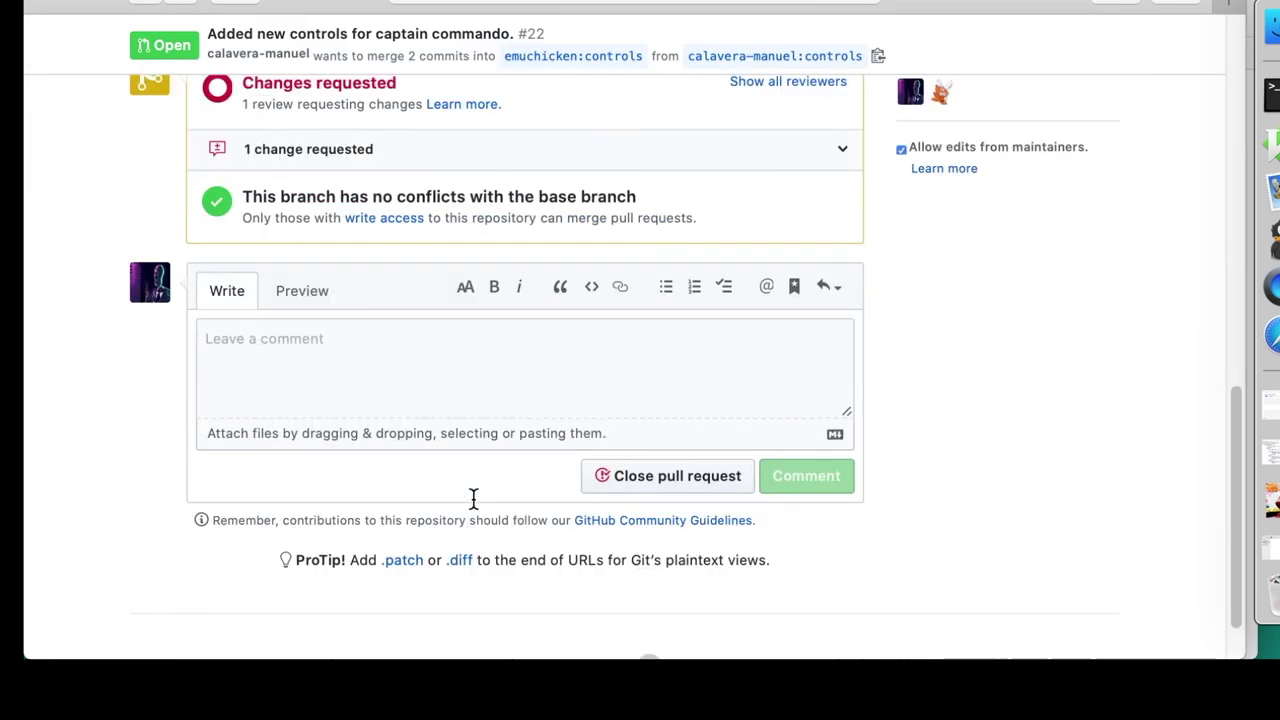
{"action": "left_click", "coordinate": [330, 302]}
{"action": "type", "text": "Done!"}
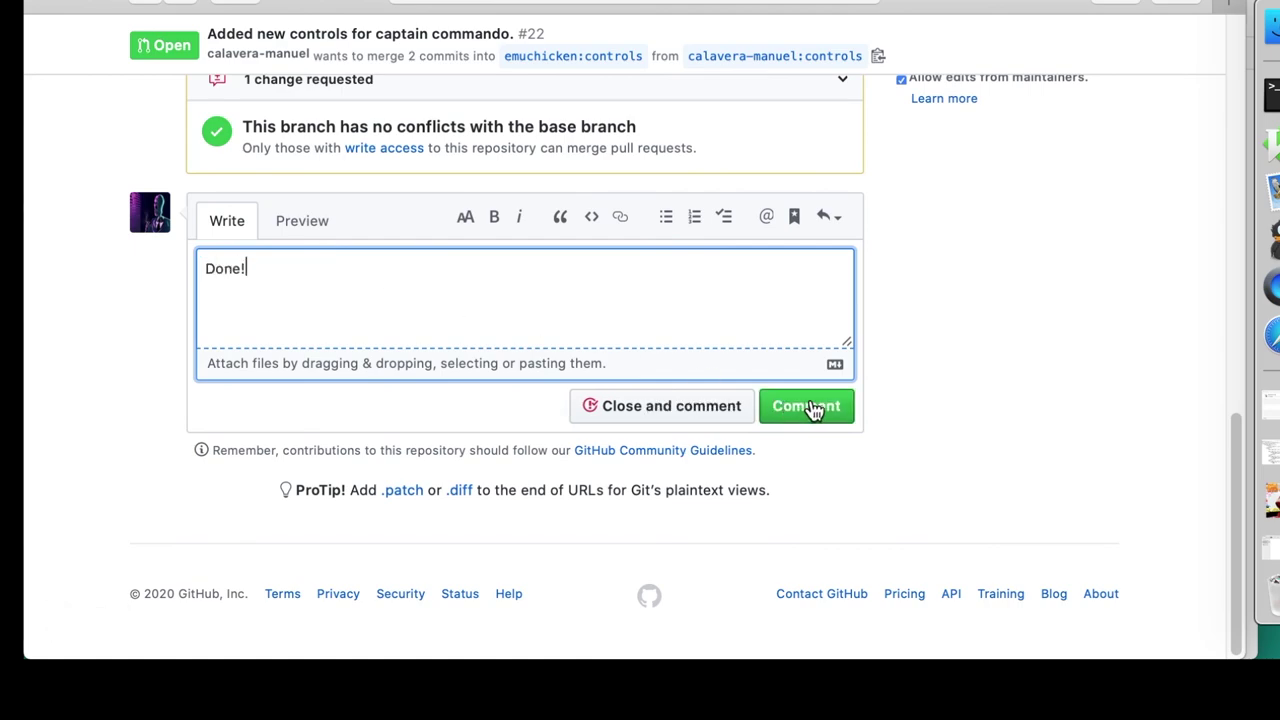
{"action": "left_click", "coordinate": [812, 406]}
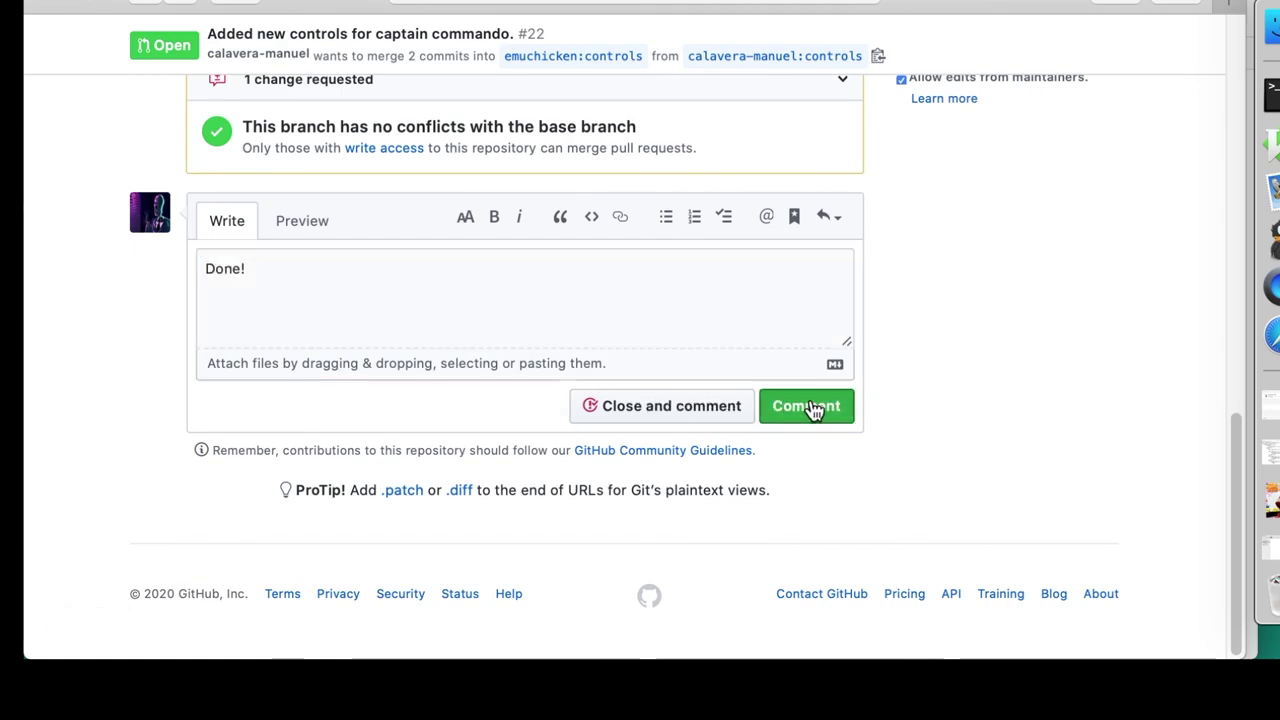